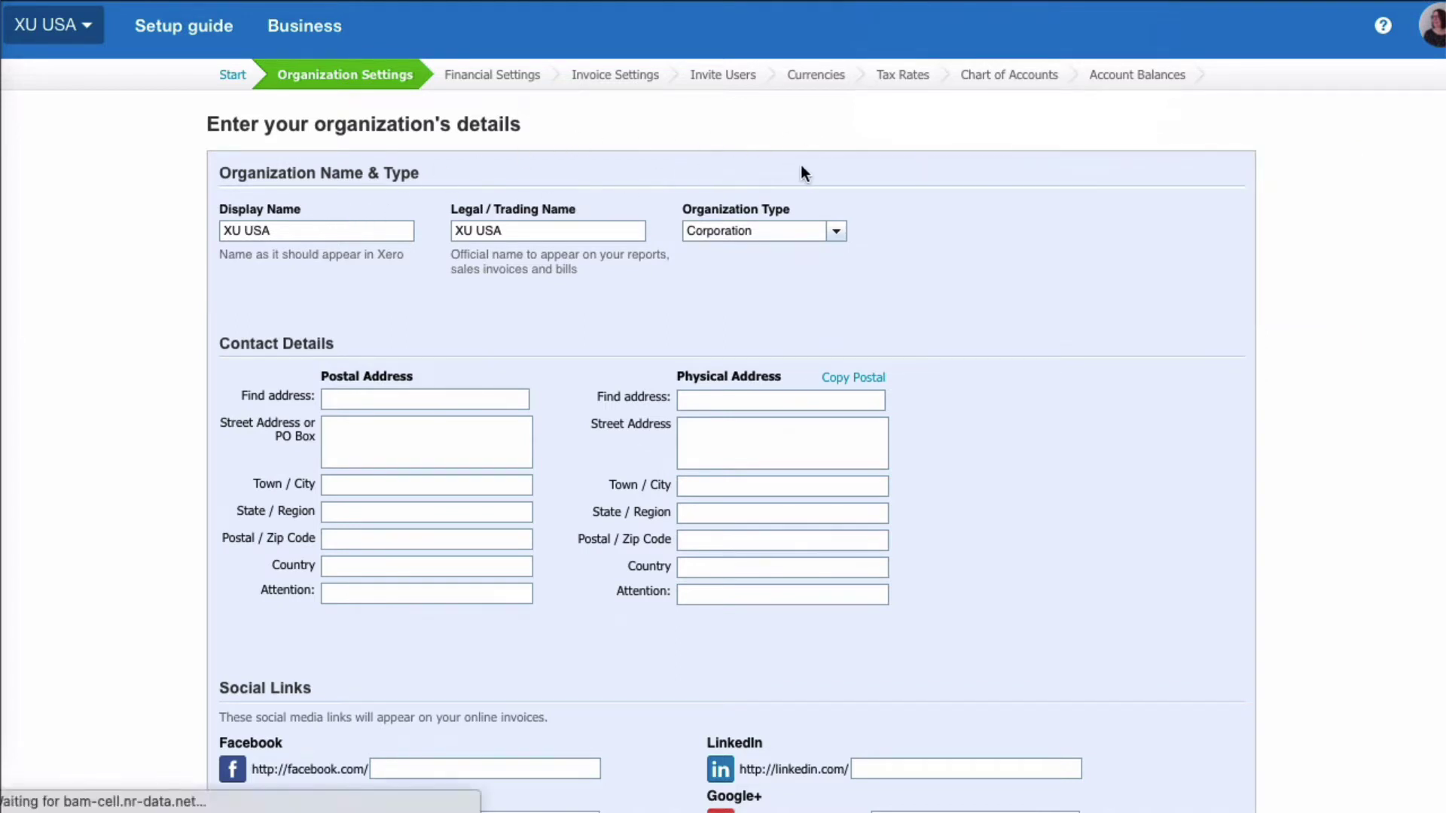
Keep Corporation as the organization type for XU USA and review the contact and social details
left_click(836, 235)
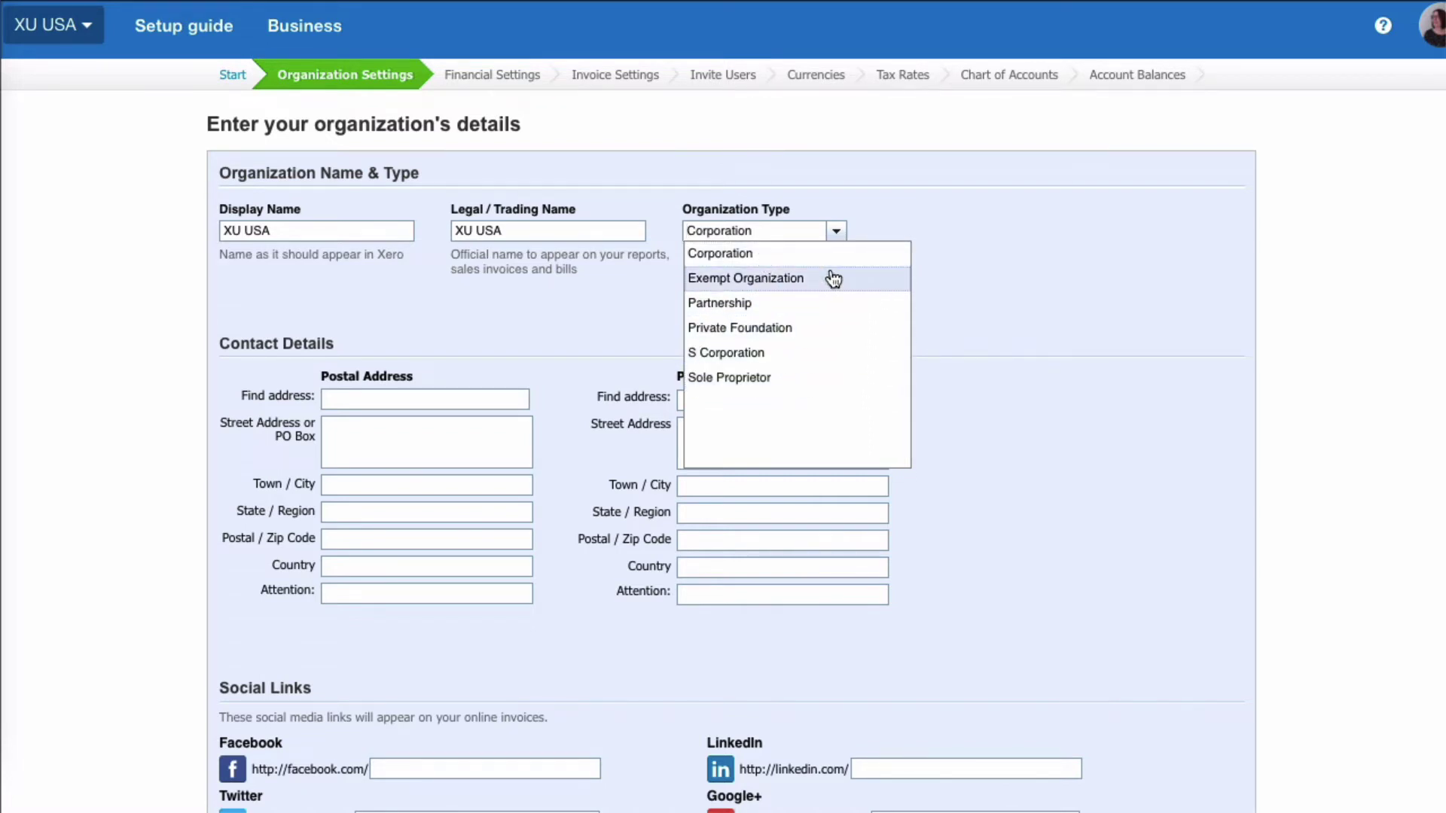
left_click(723, 254)
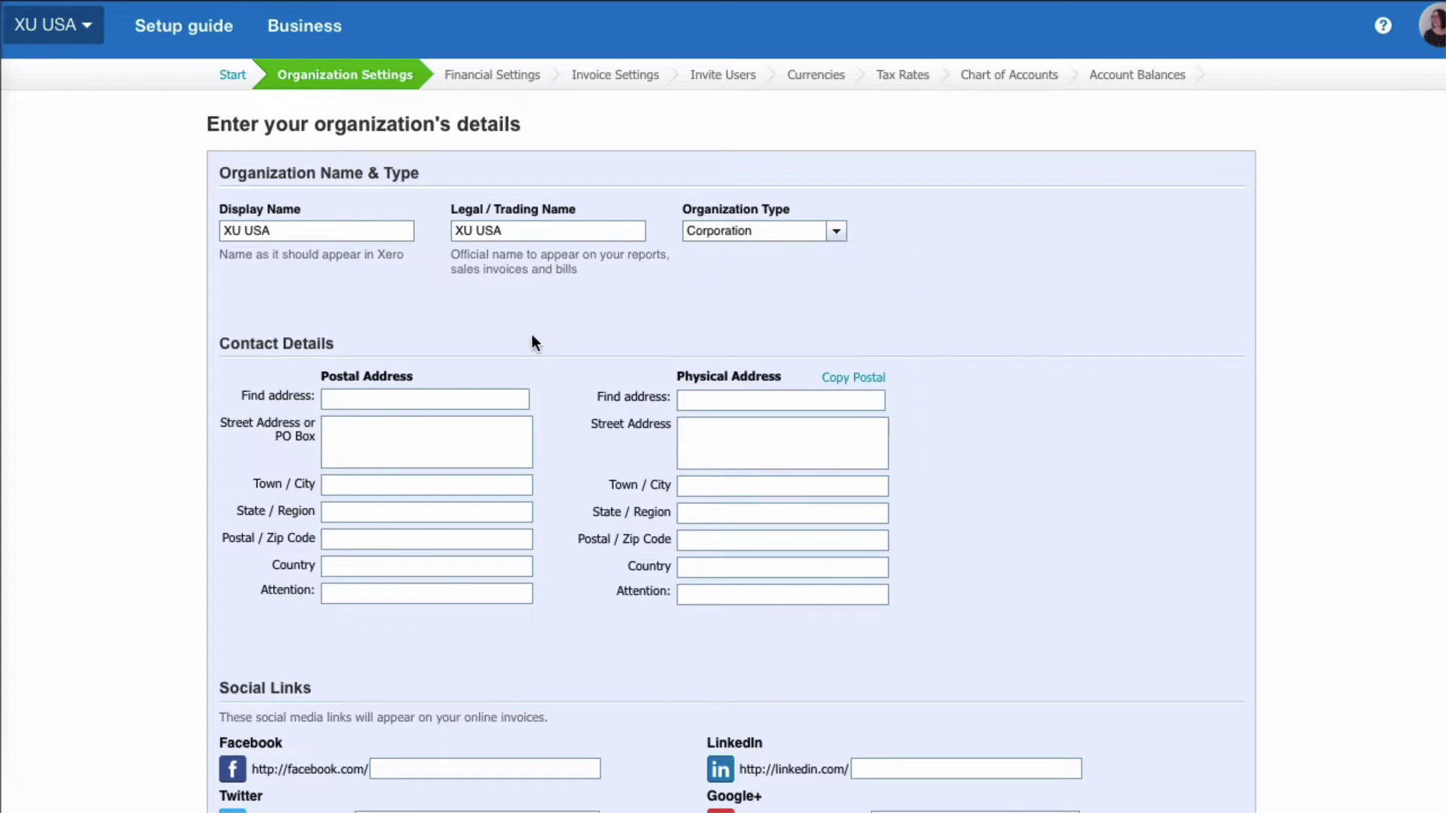
scroll(416, 444, "down", 3)
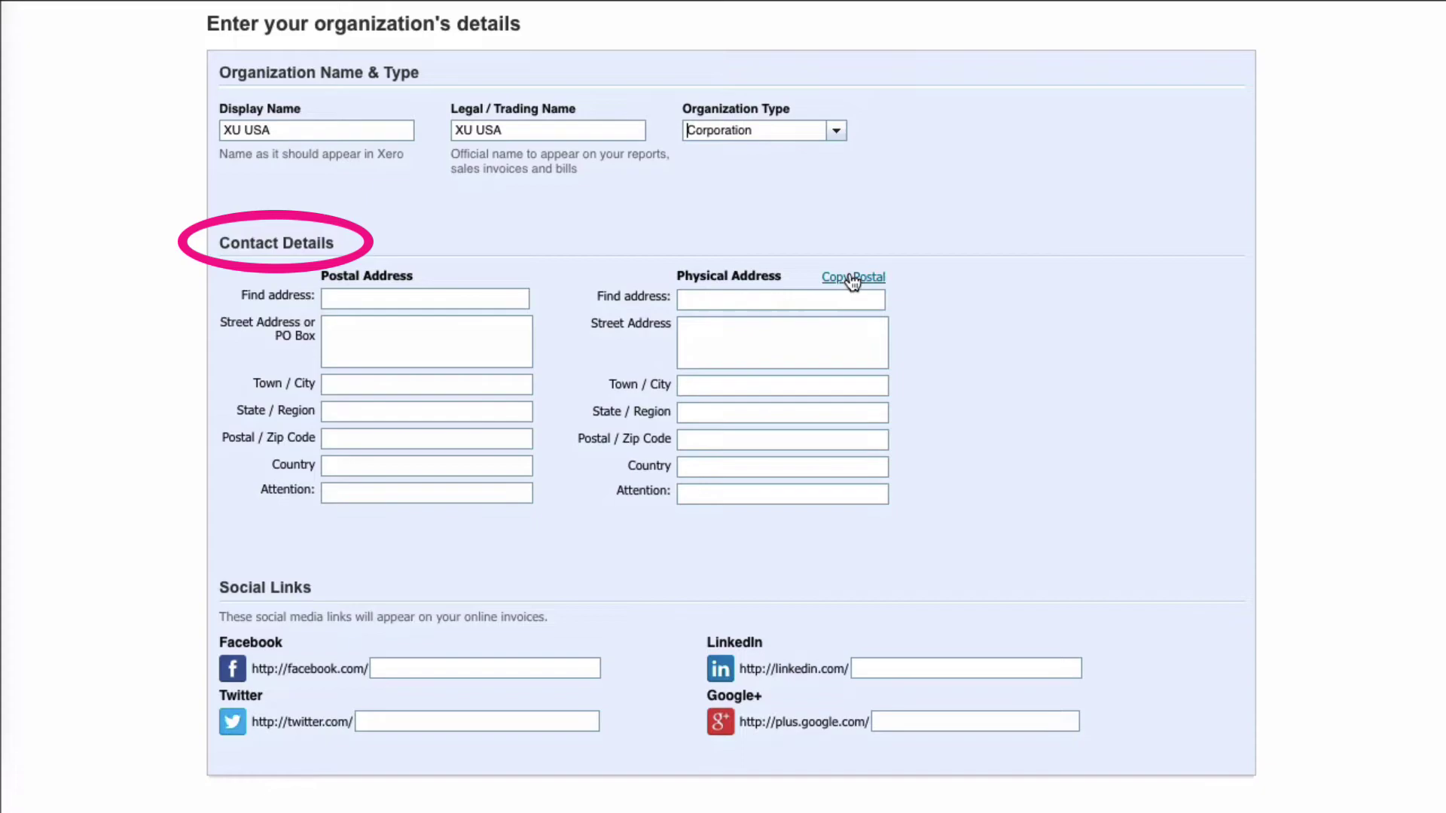
scroll(666, 408, "down", 3)
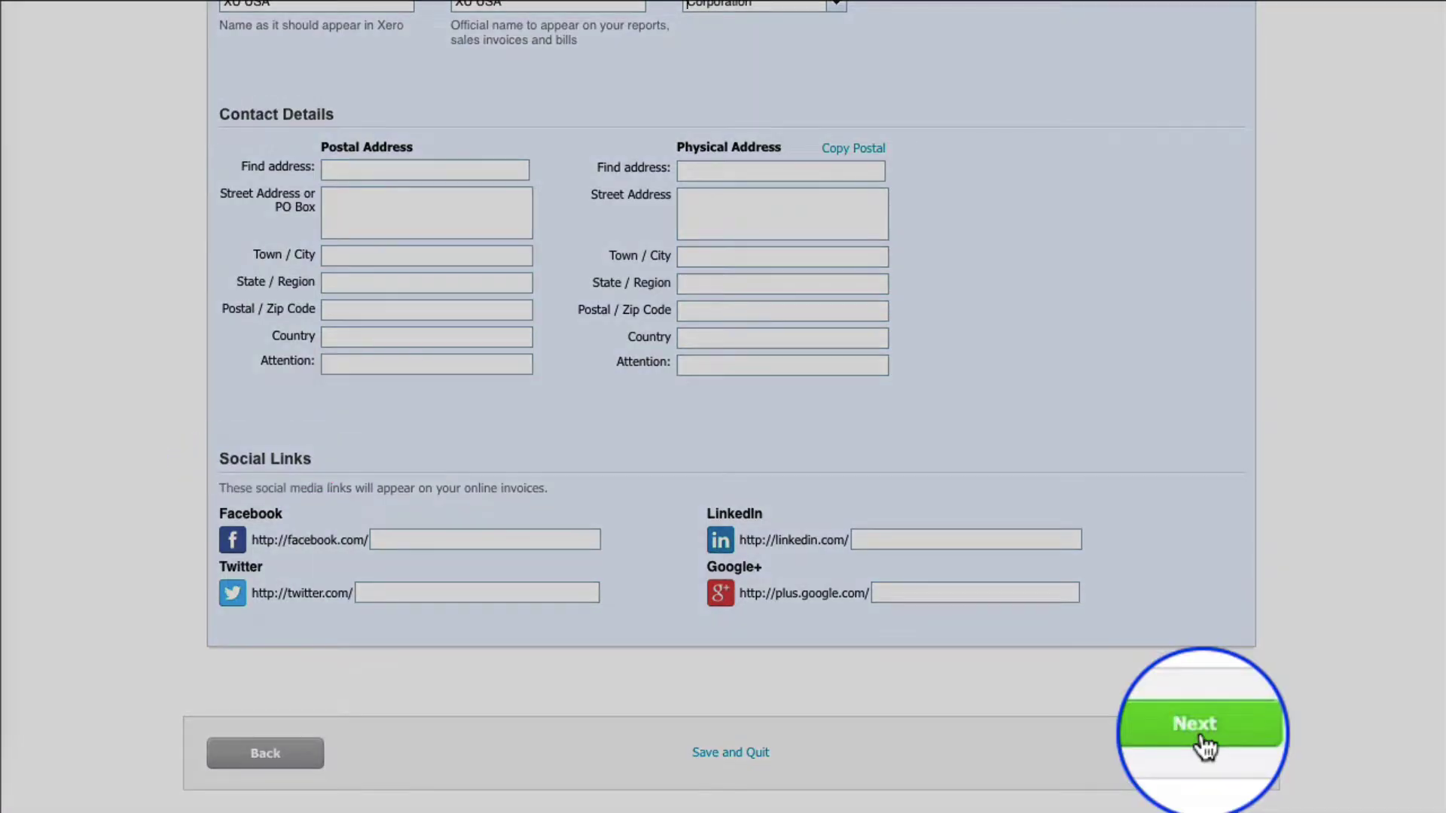
Set tax basis to Accrual Basis, tax period to 1 Monthly, and purchases default to No tax
left_click(1198, 757)
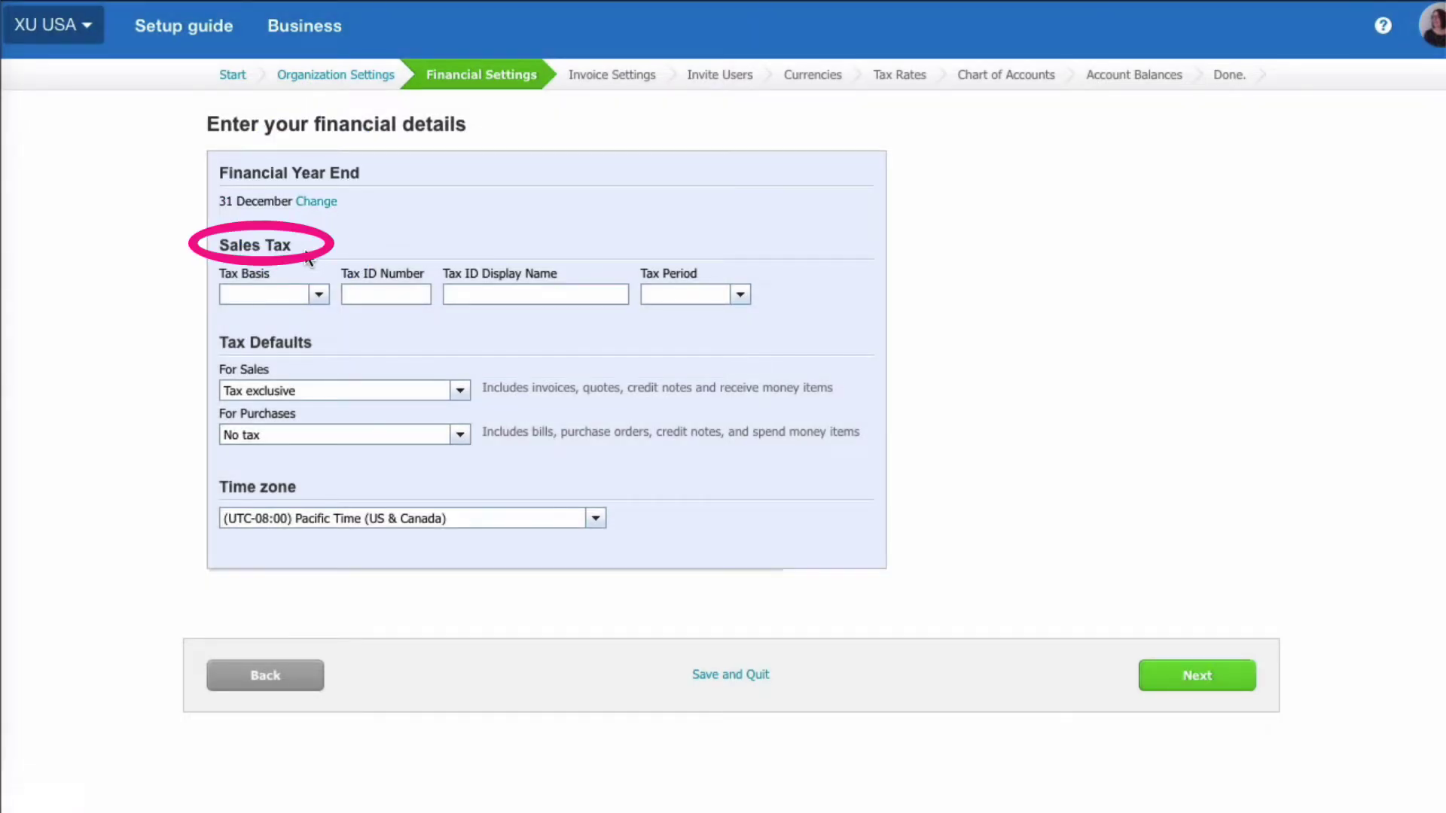
left_click(321, 296)
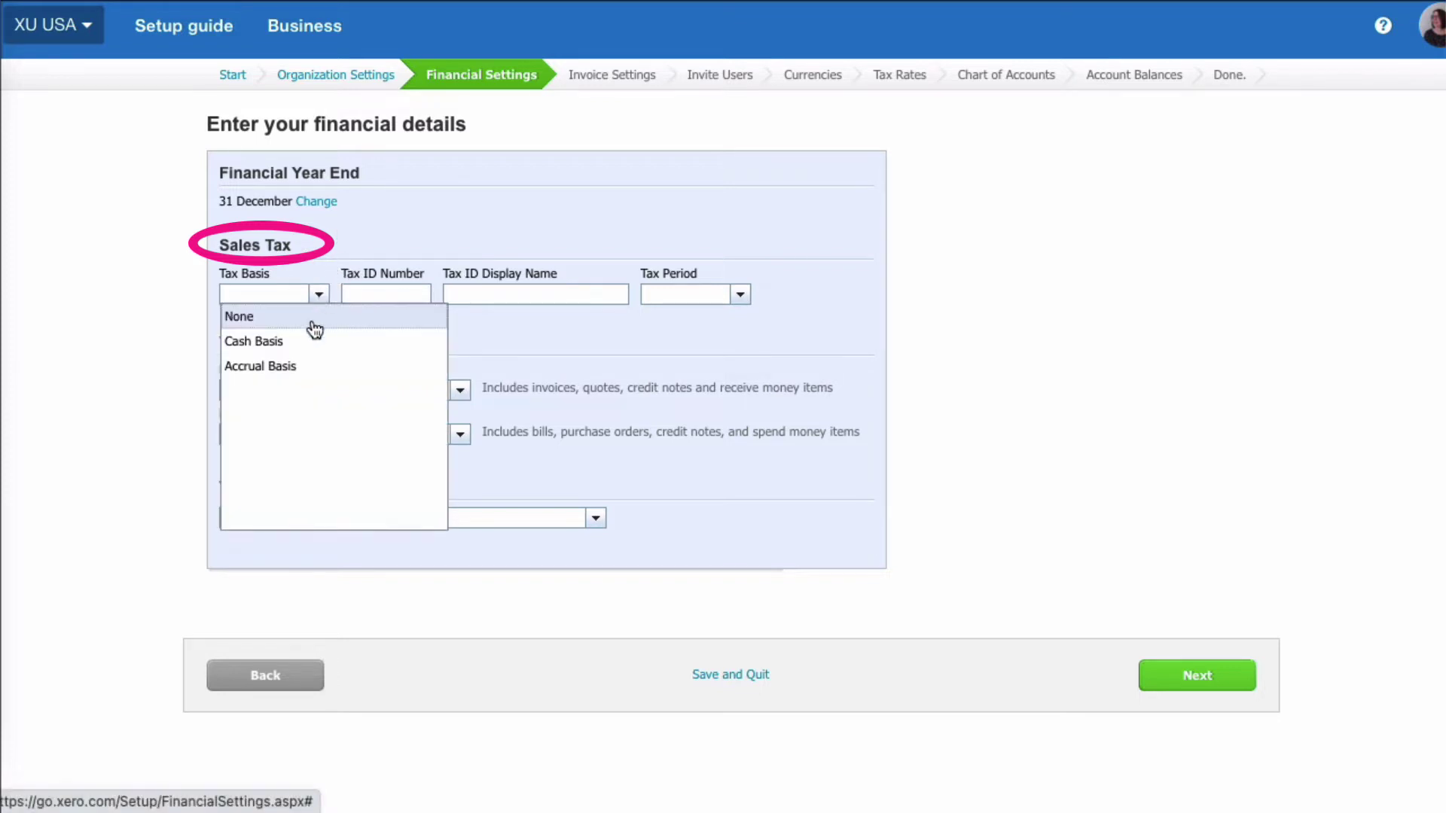
left_click(287, 369)
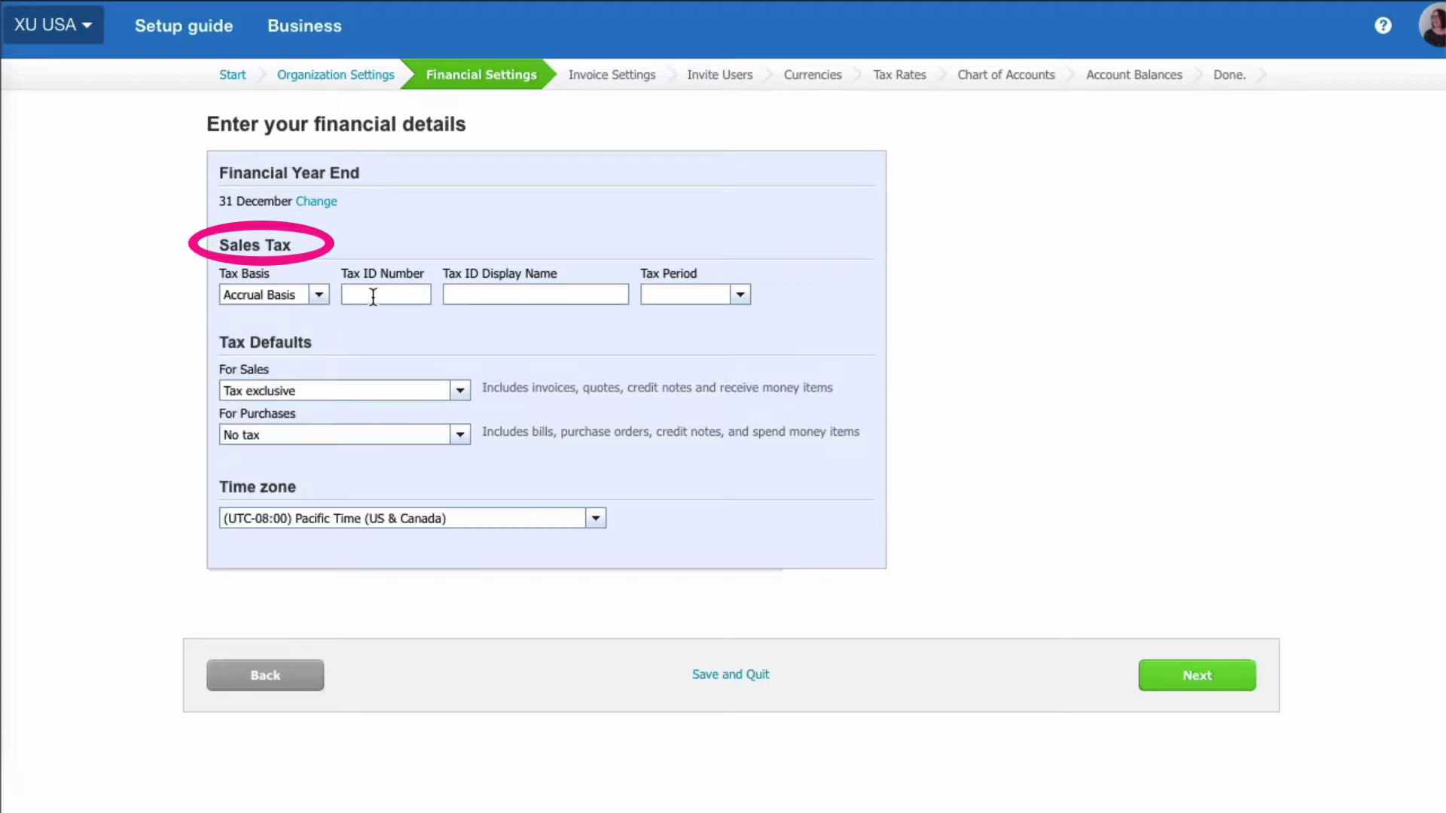
left_click(372, 296)
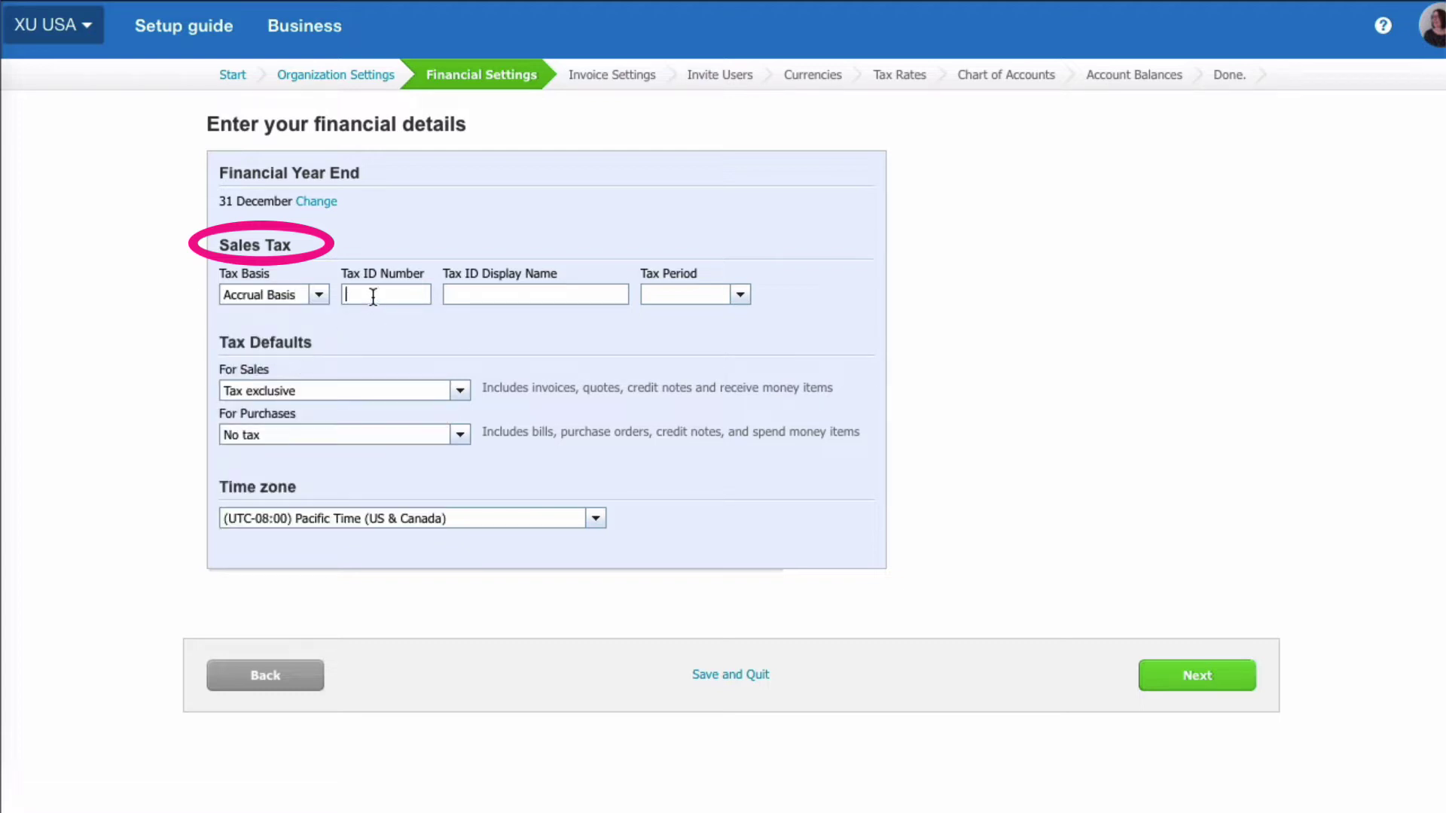
left_click(469, 293)
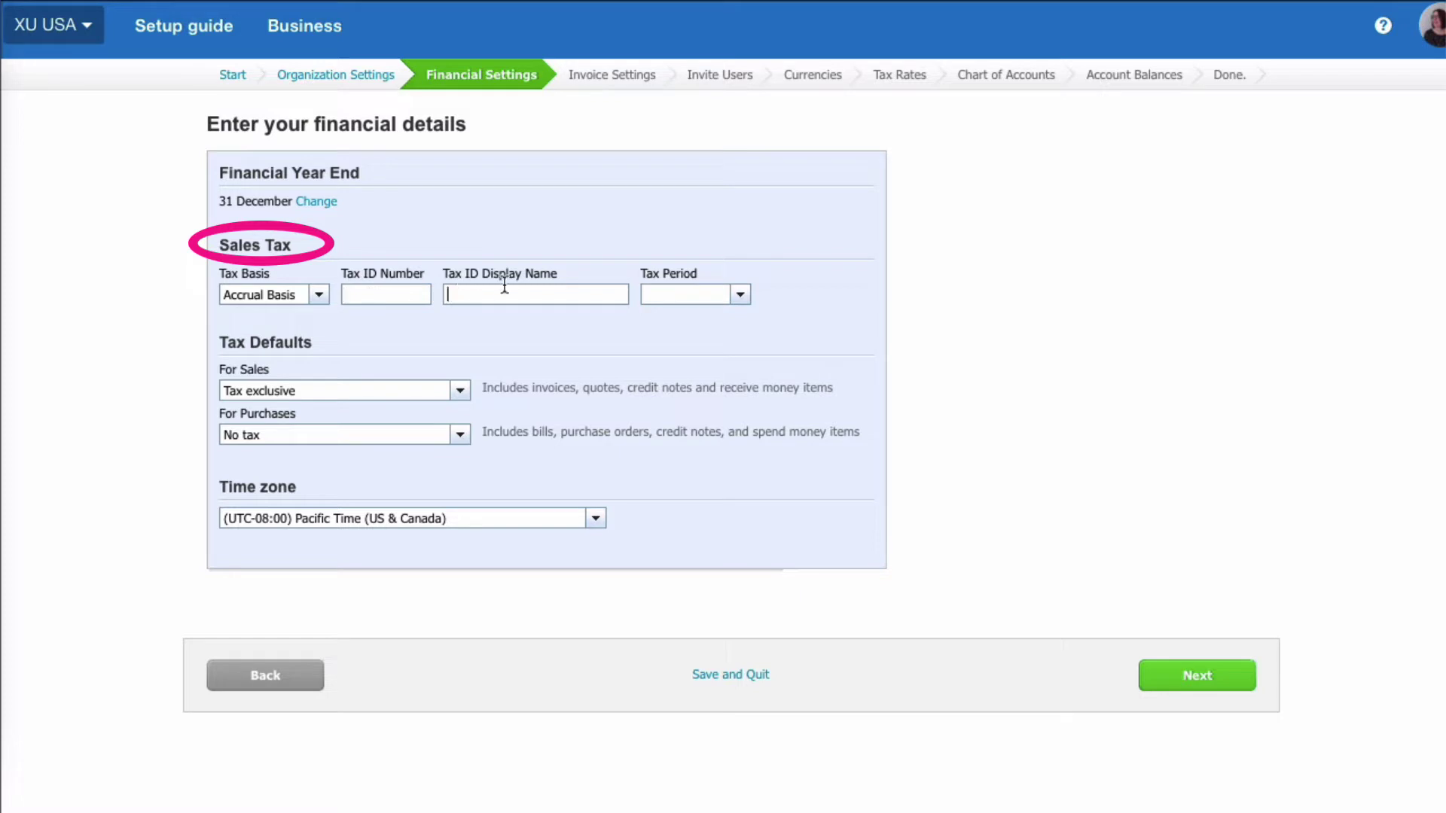
left_click(744, 295)
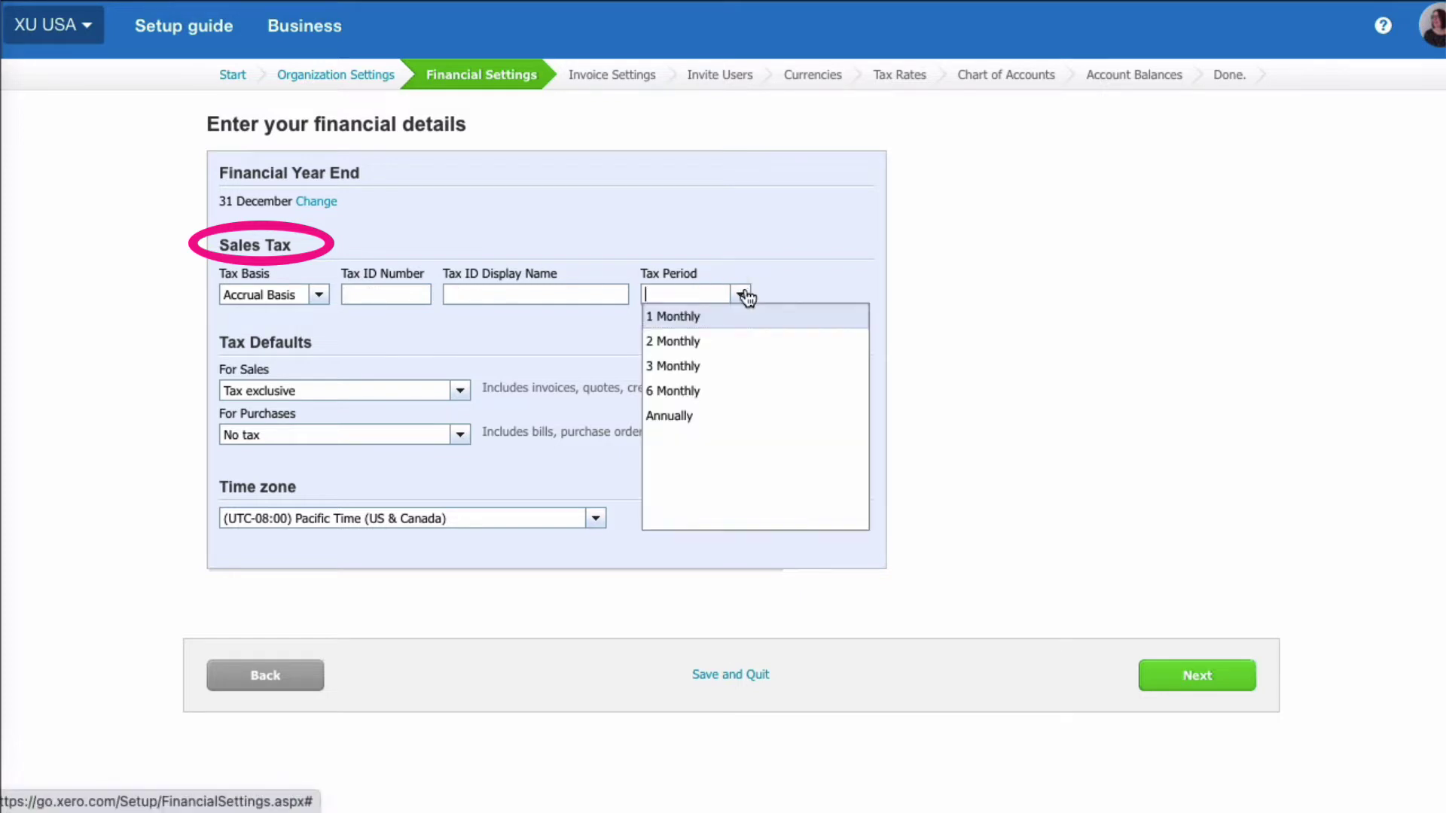
left_click(691, 318)
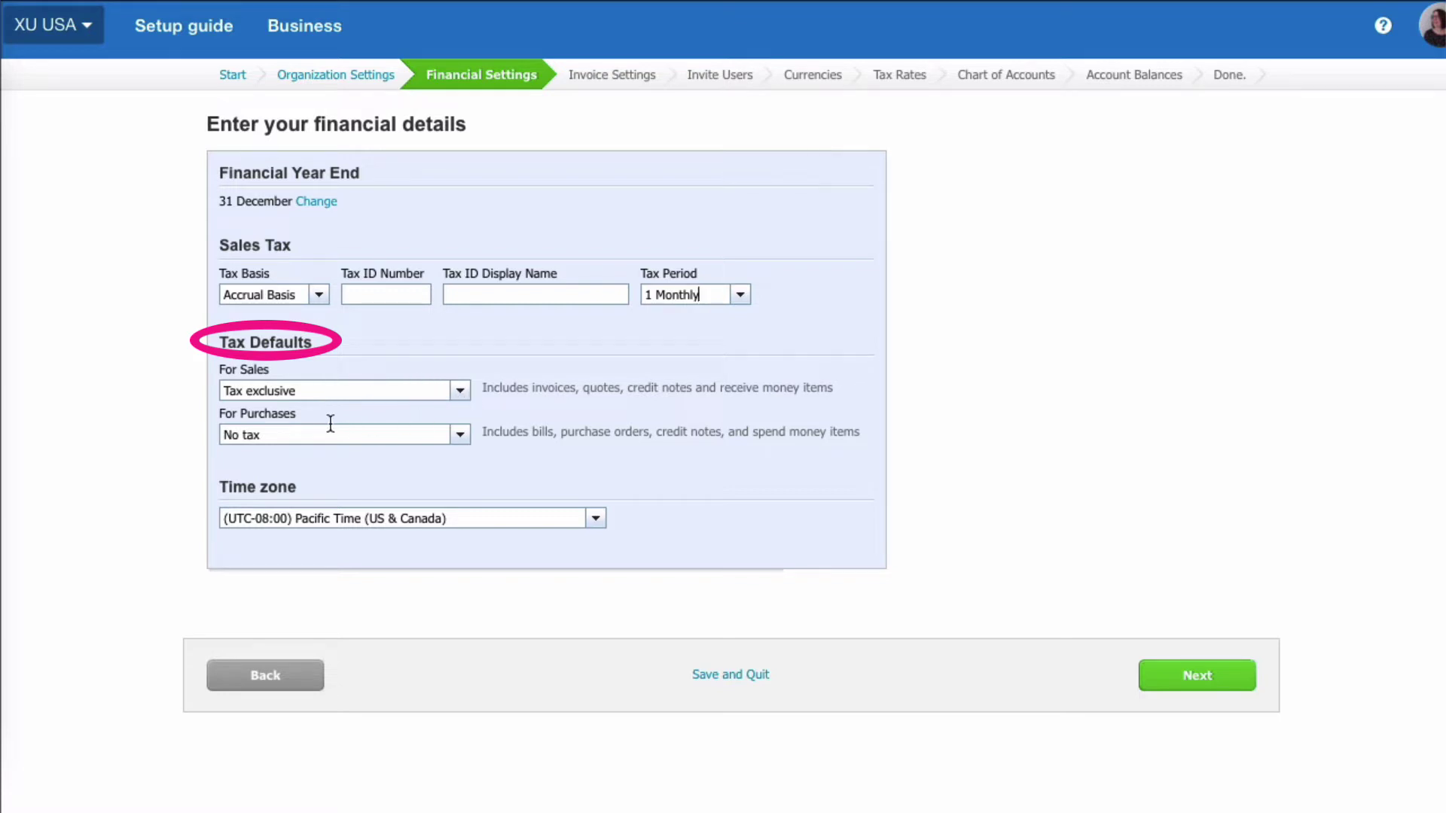
left_click(461, 437)
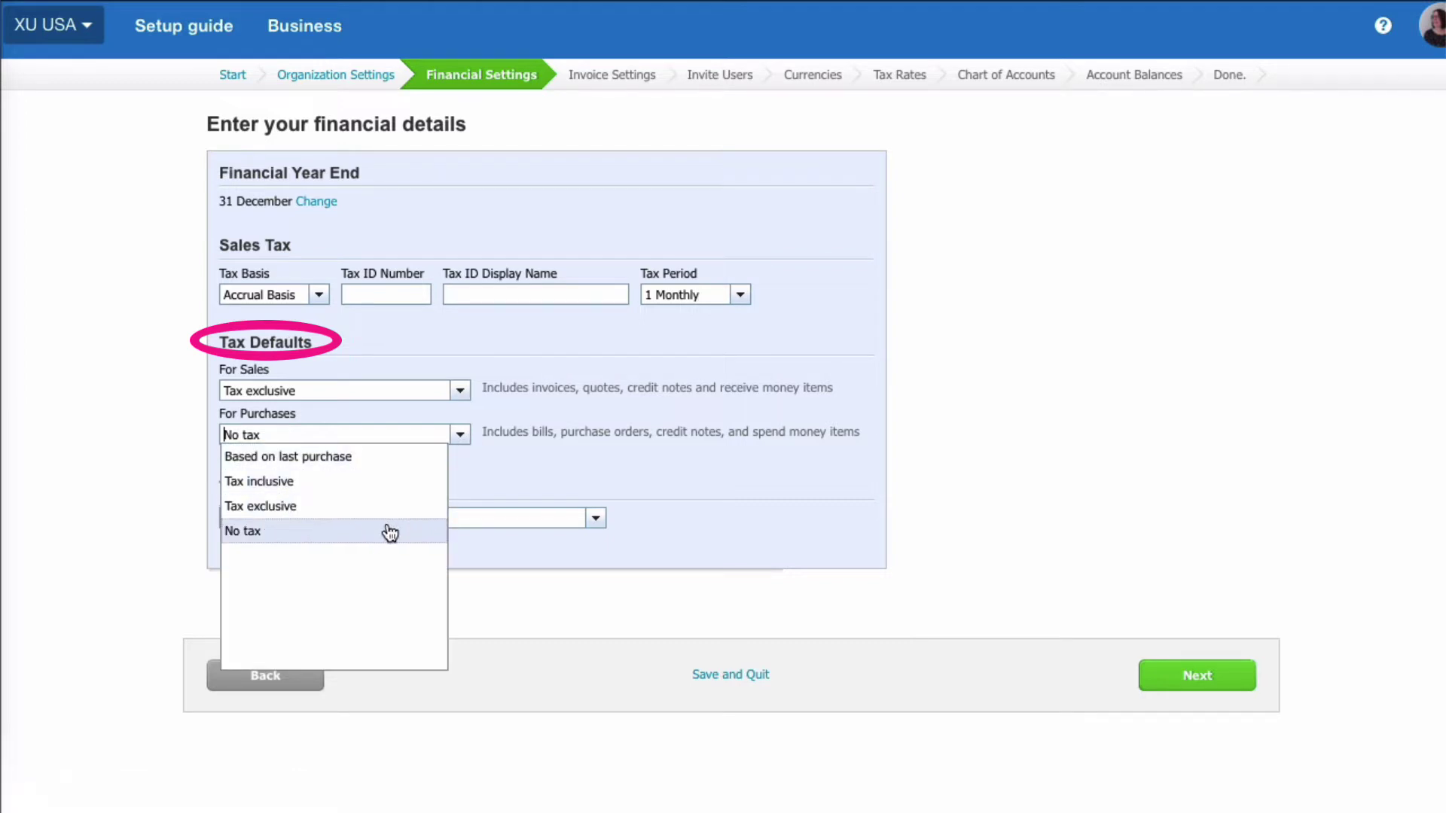
left_click(923, 331)
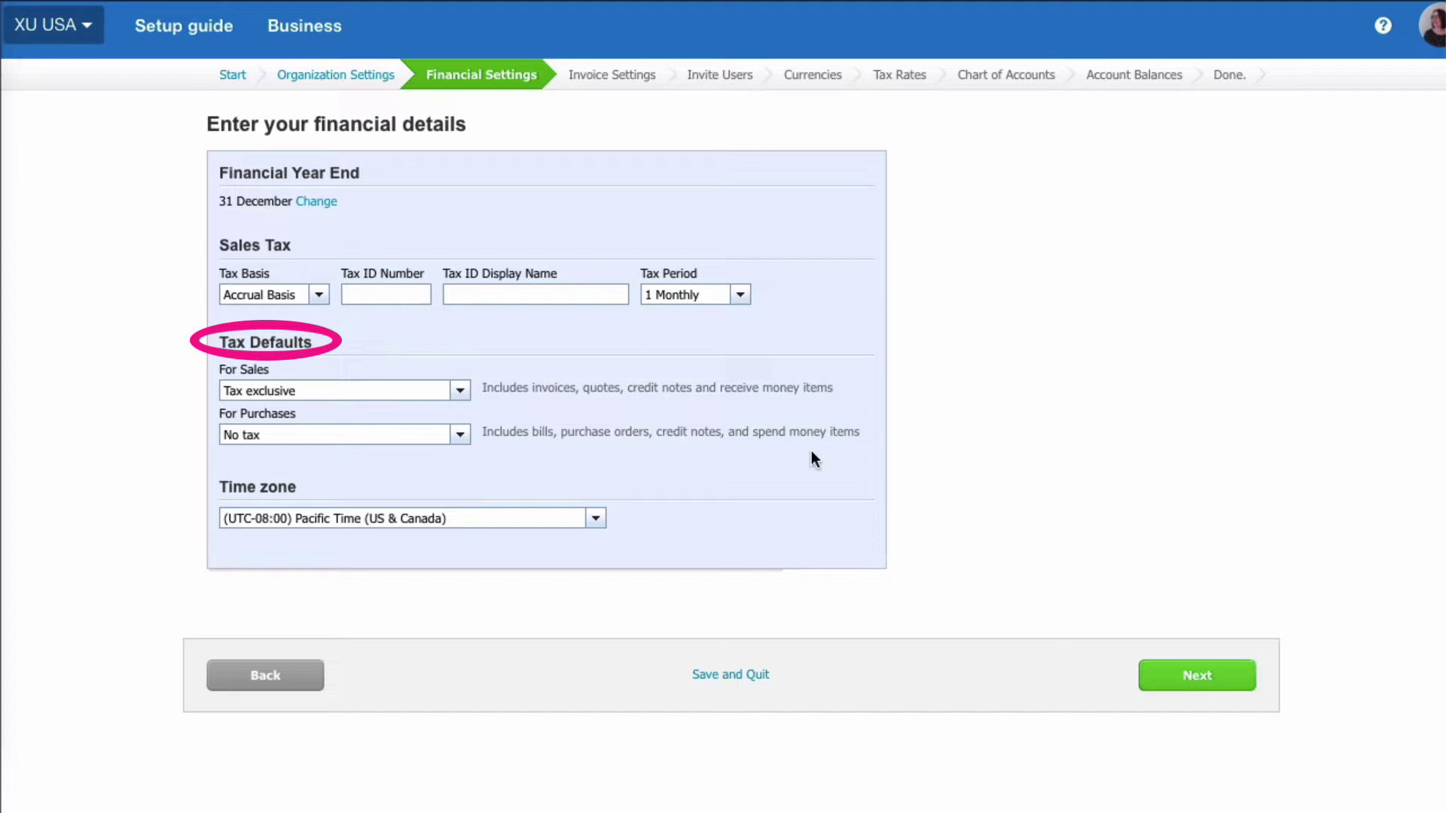
Make sales invoices due 14 days after the invoice date
left_click(1200, 677)
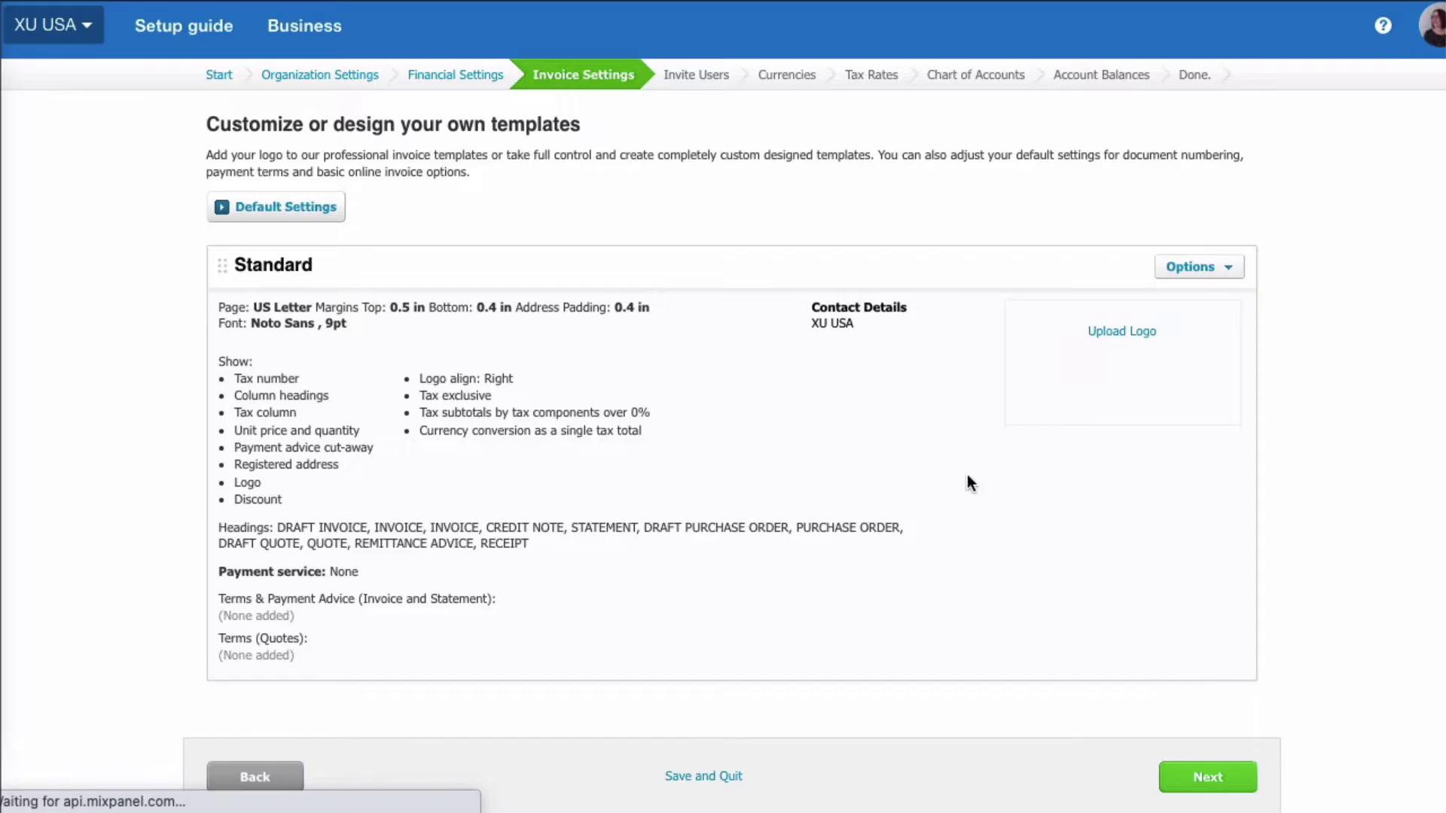
left_click(294, 209)
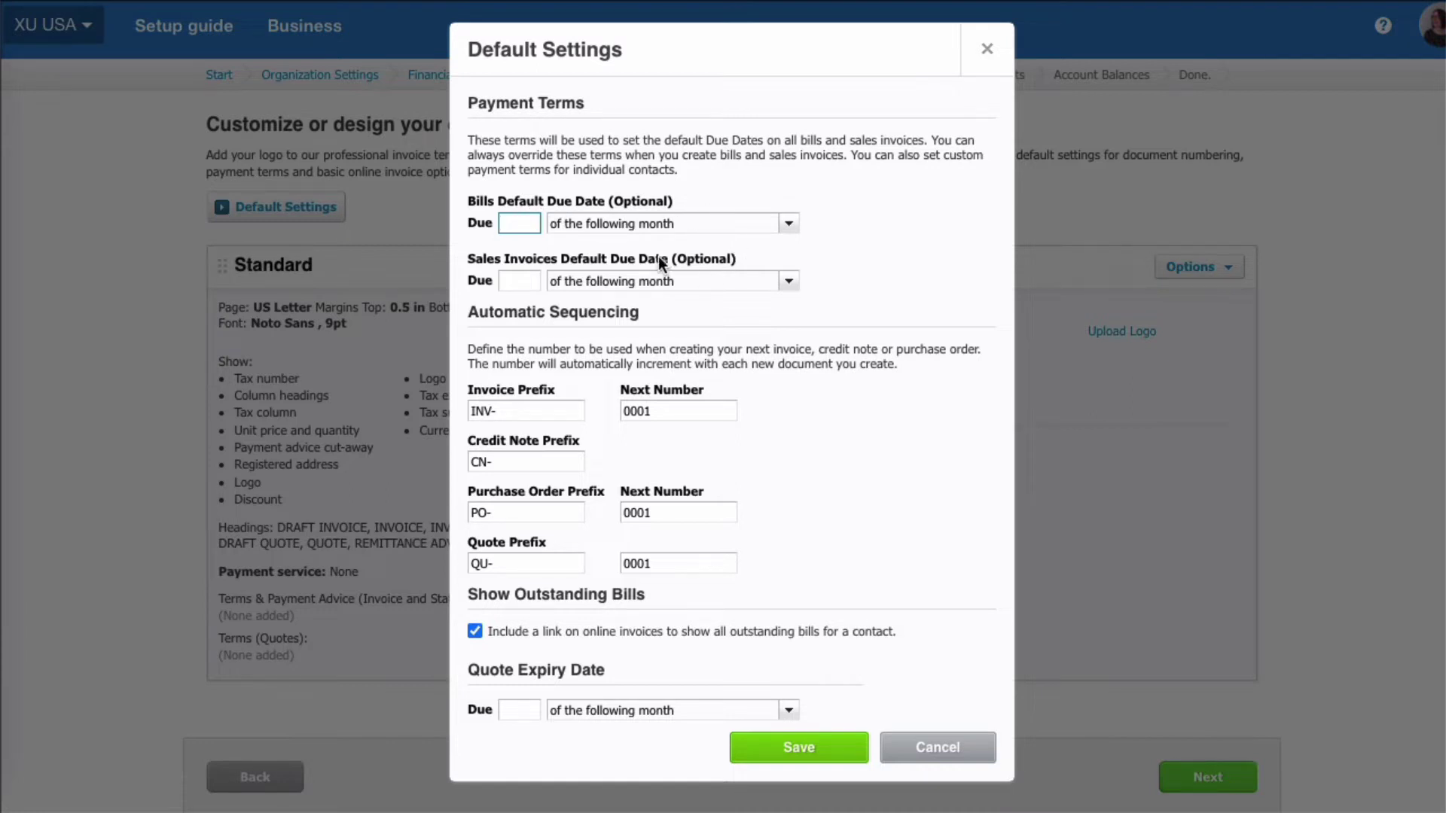
left_click(519, 281)
type("14")
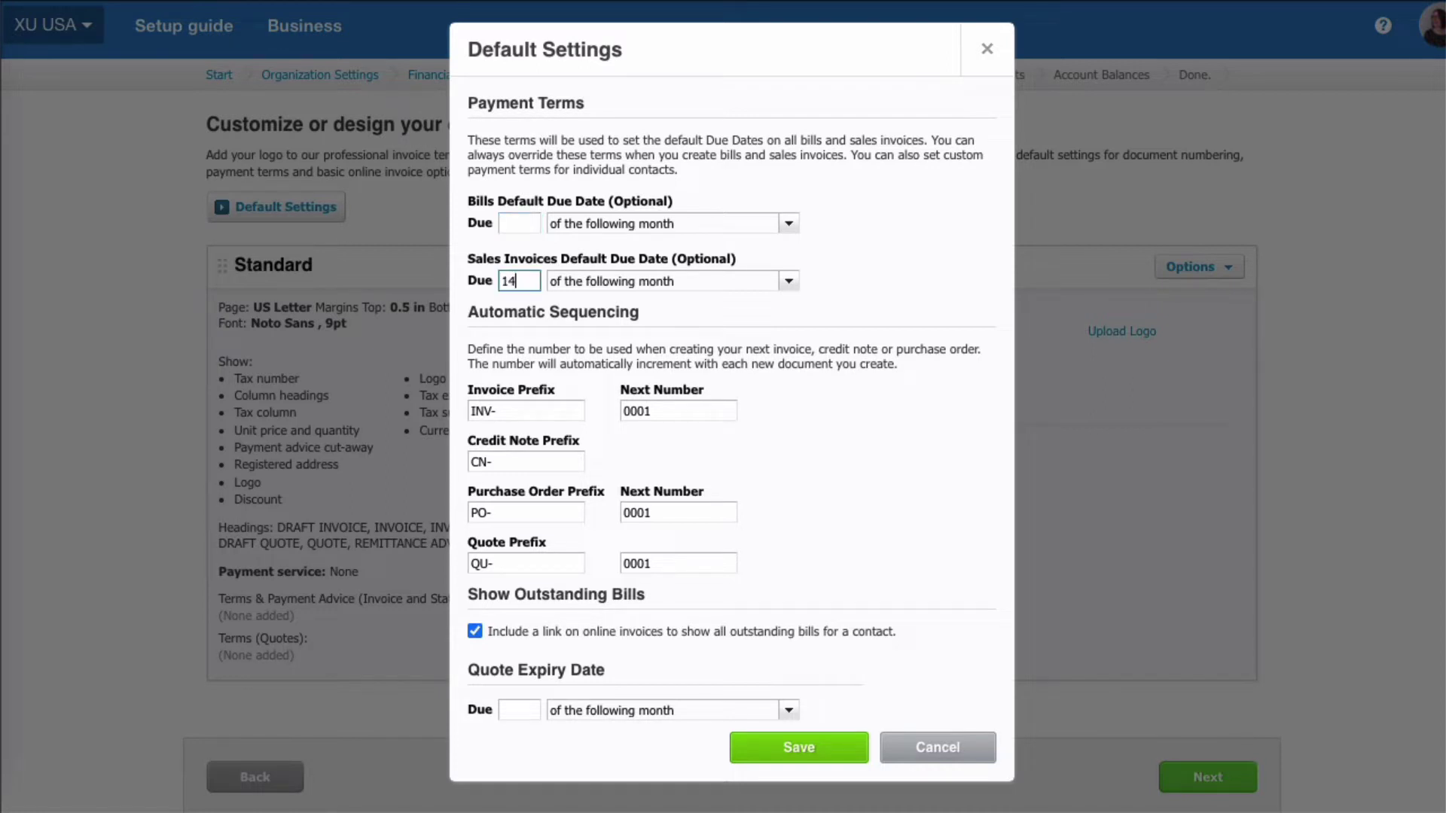
left_click(790, 285)
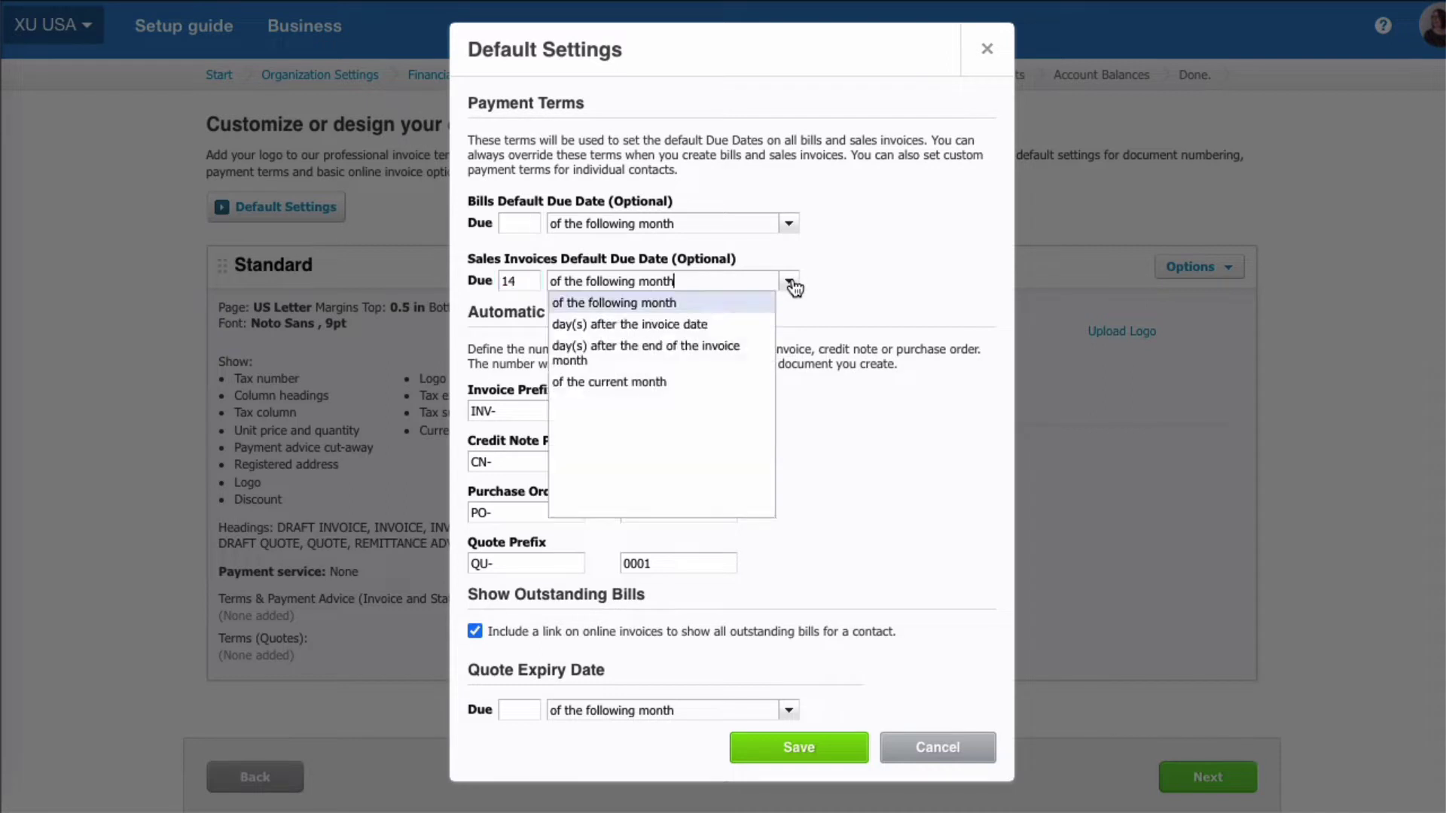
left_click(697, 326)
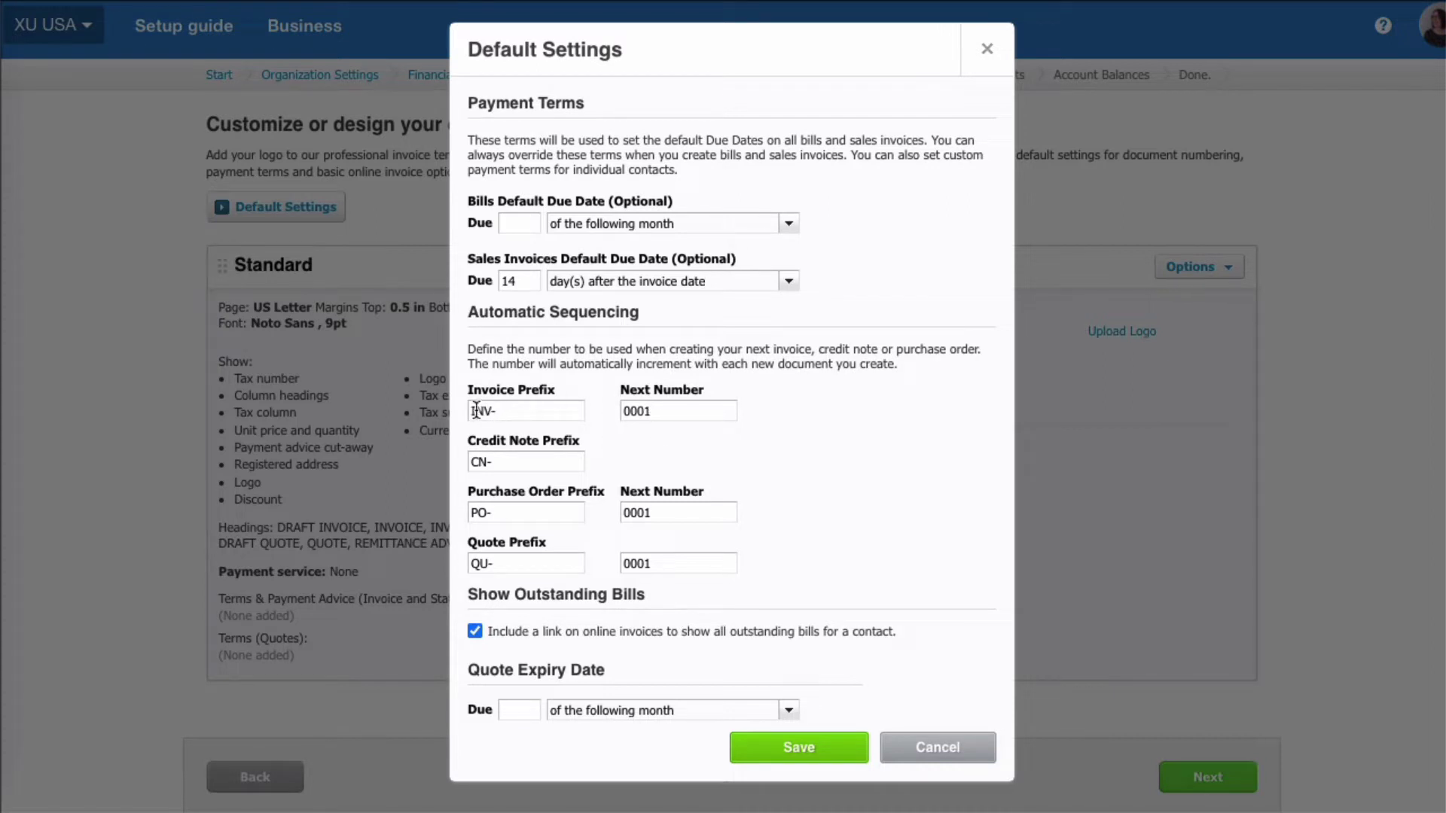
Set invoice prefix SI- and next number 0305, then save the invoice defaults
left_click_drag(512, 409, 449, 416)
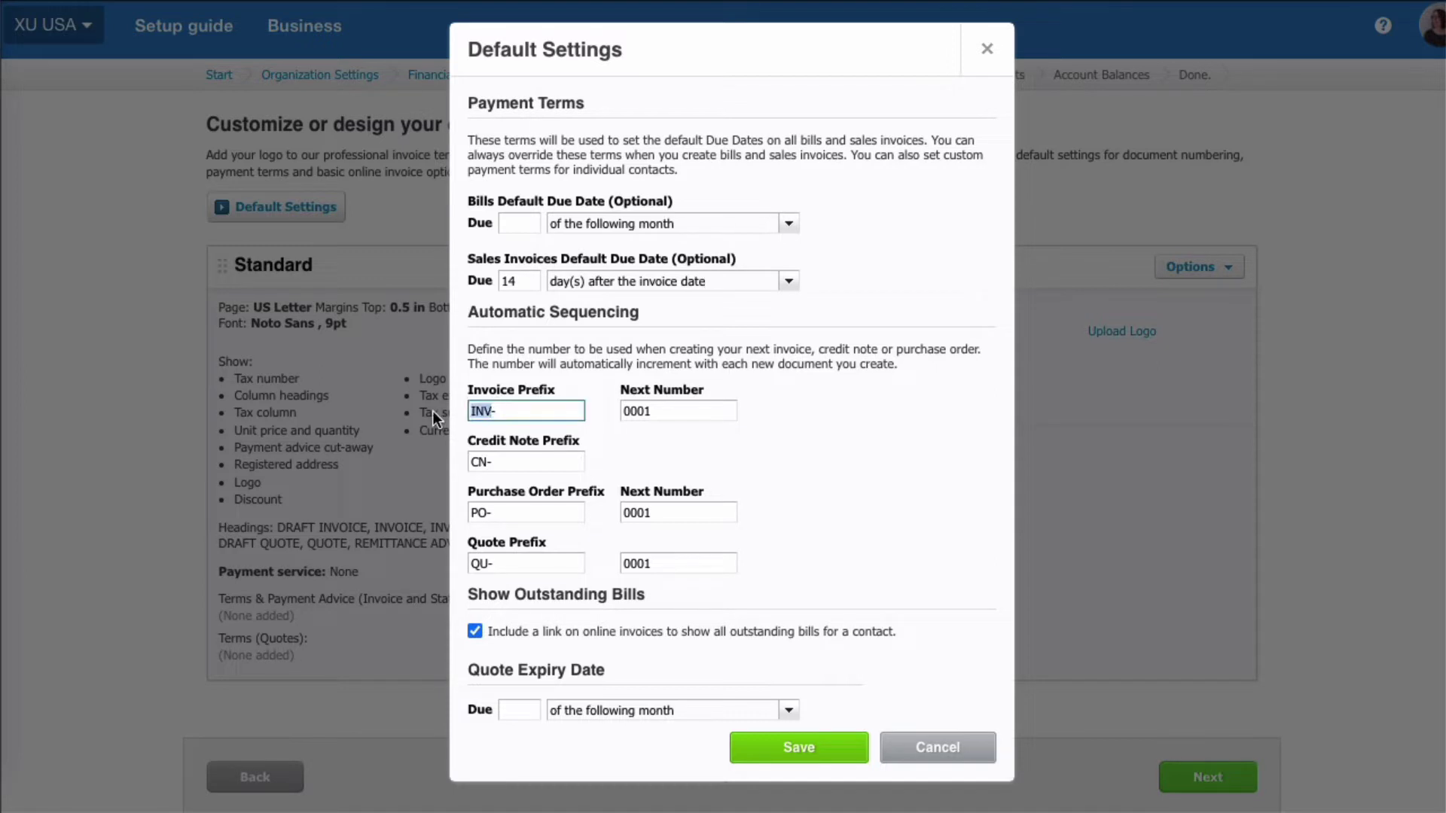
type("SI")
left_click(666, 412)
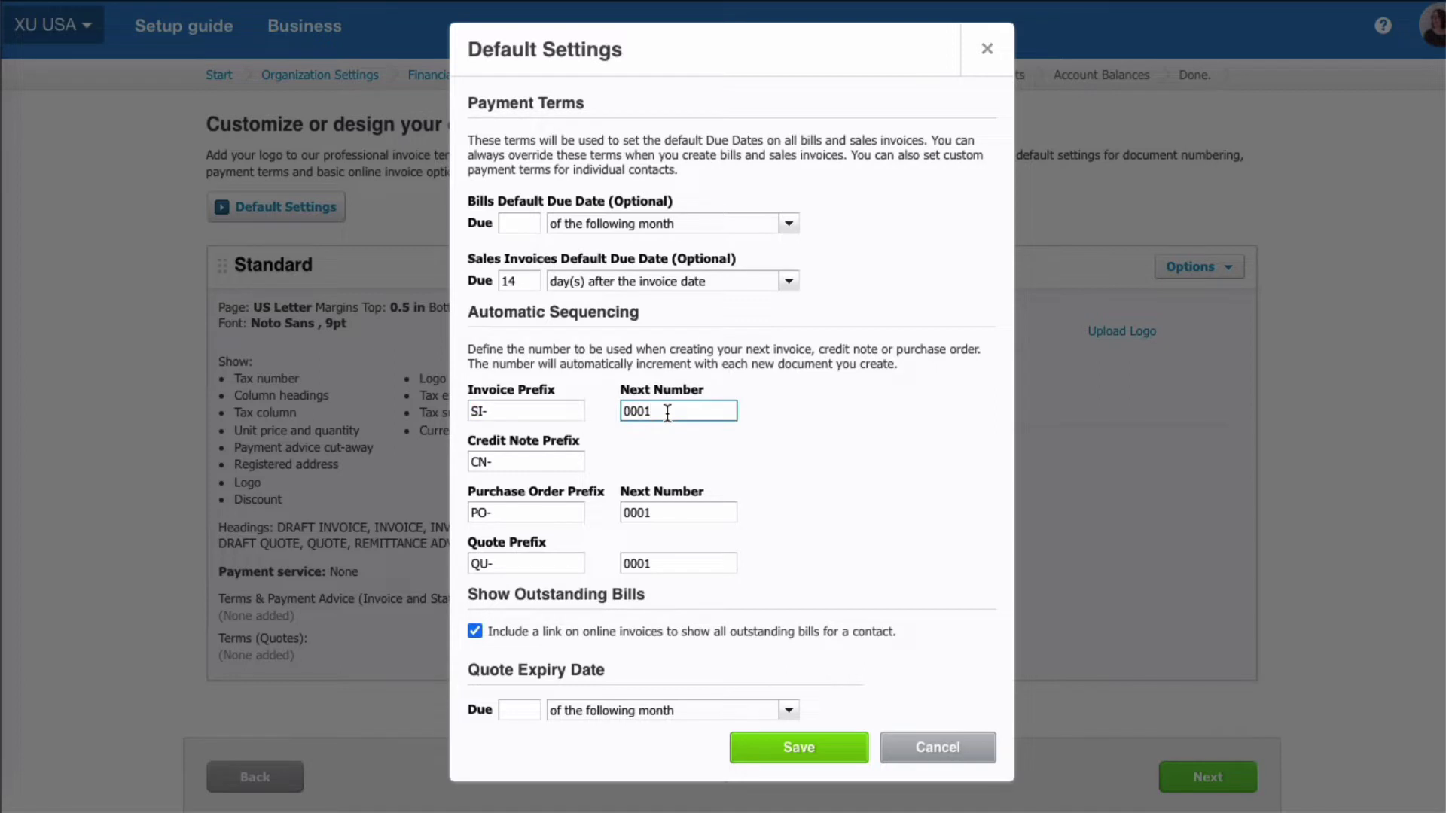
key("BackSpace")
key("BackSpace")
key("BackSpace")
type("305")
scroll(567, 517, "down", 1)
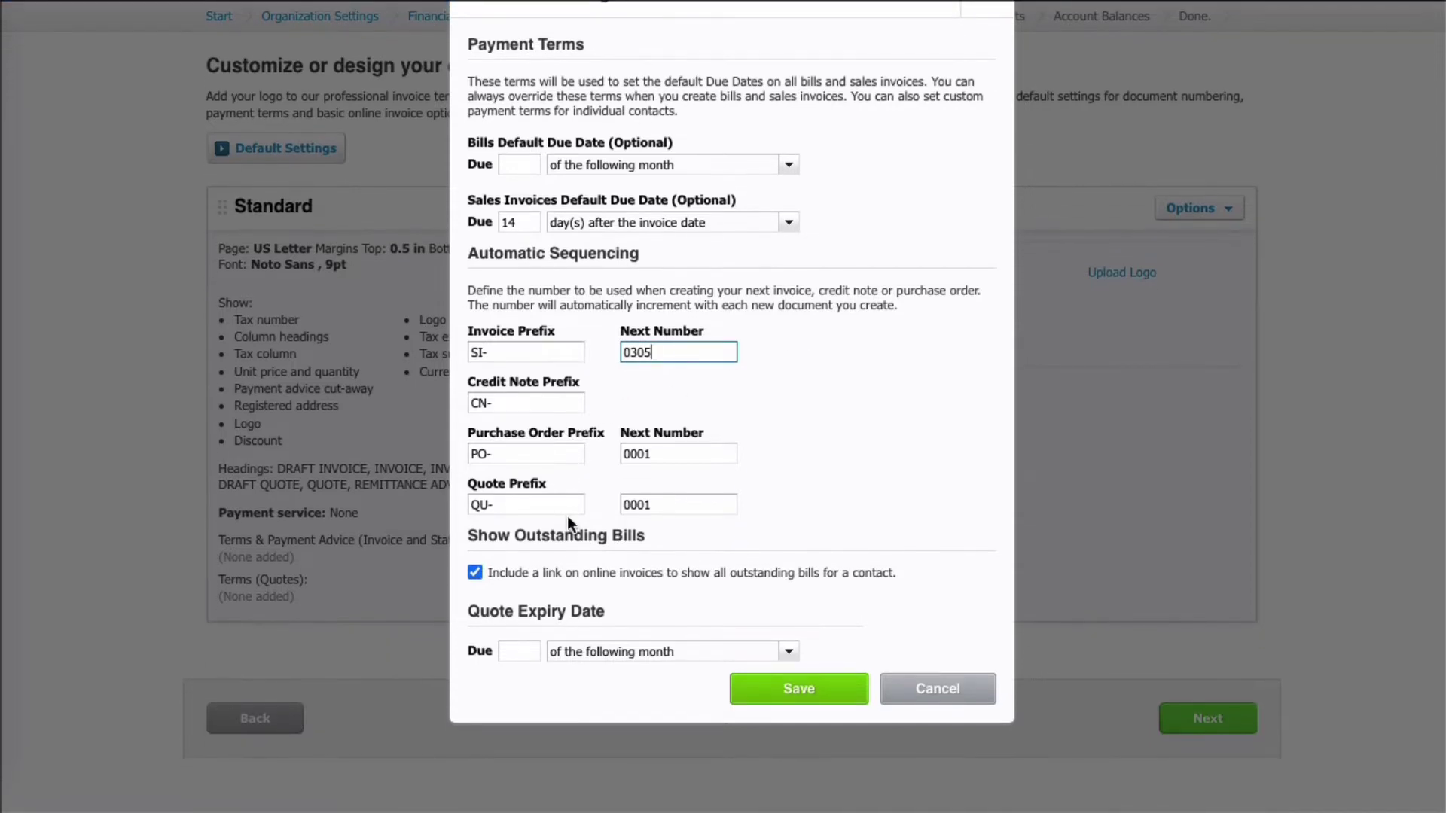
scroll(567, 516, "down", 1)
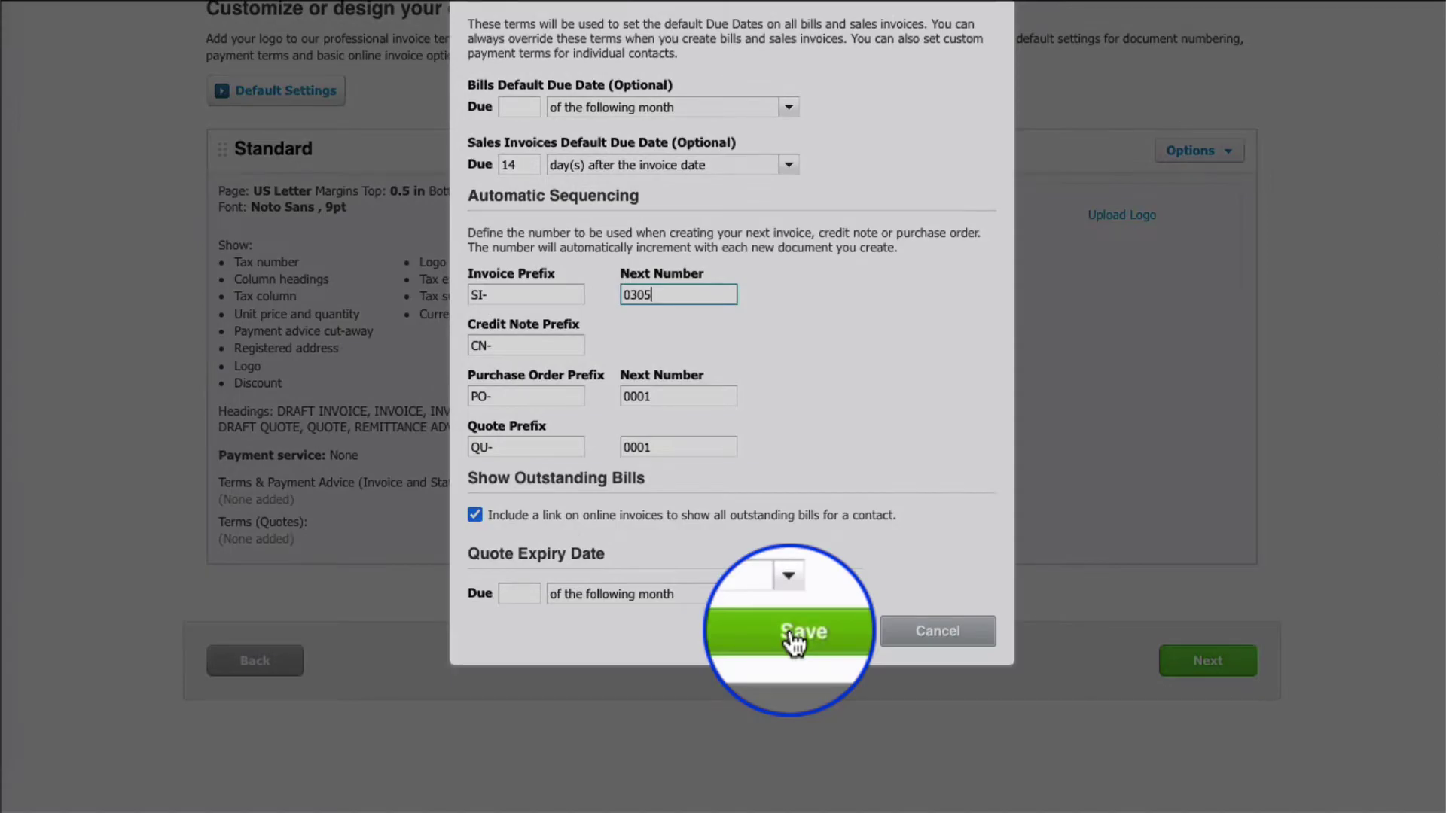
left_click(796, 633)
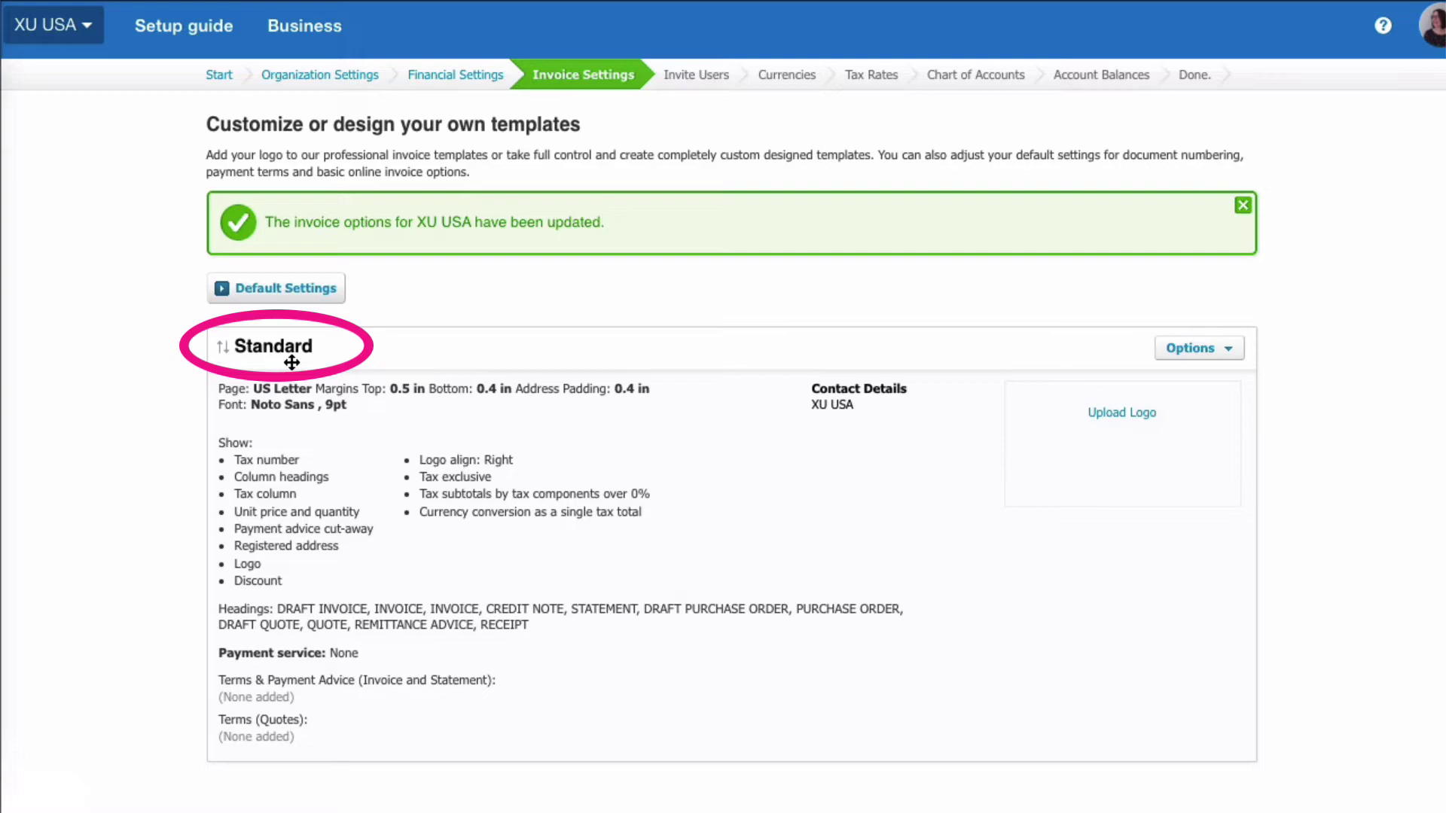
Retitle the Standard theme's approved invoice to 'Sales Invoice' and save it
left_click(1205, 348)
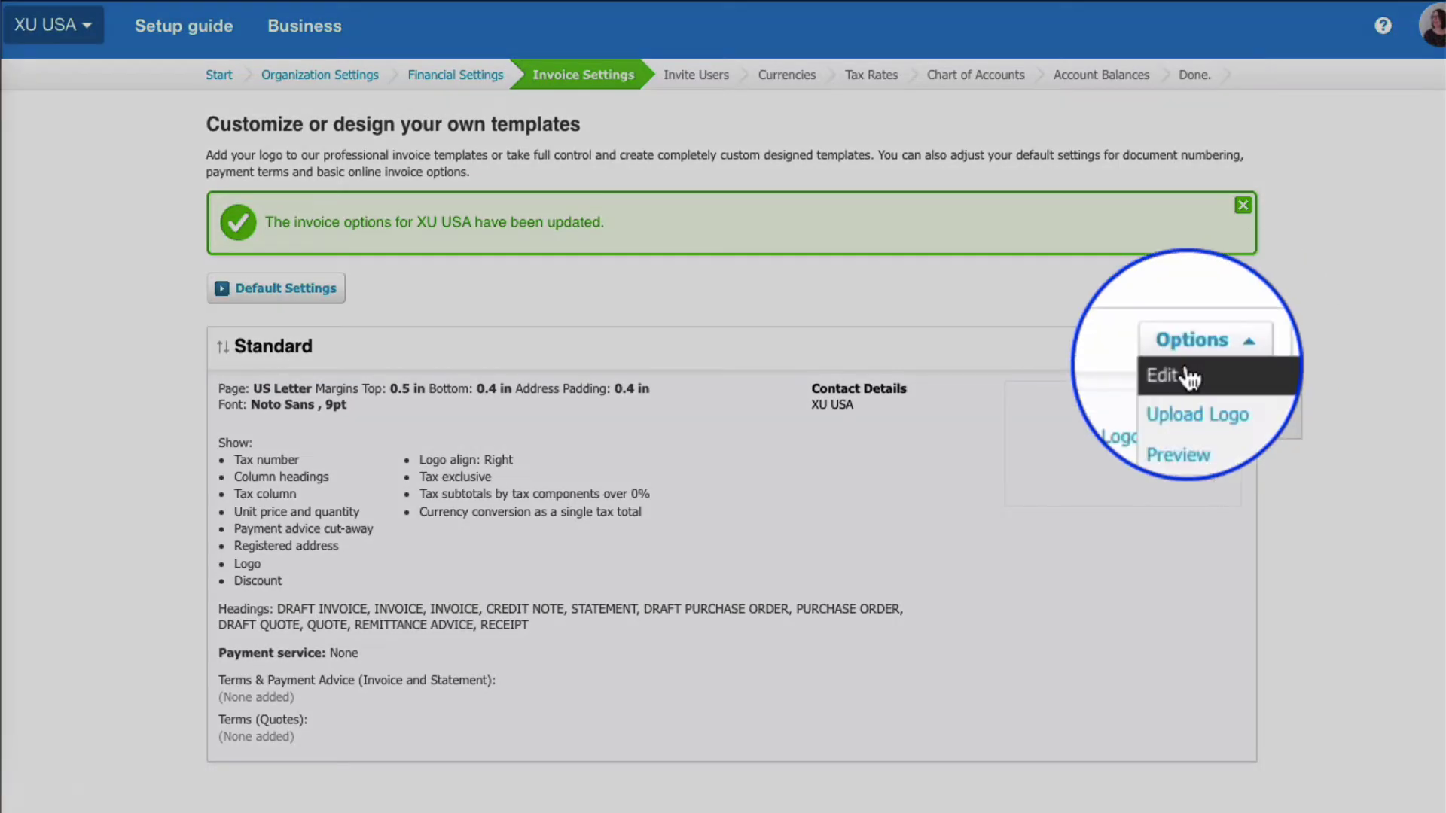
left_click(1188, 377)
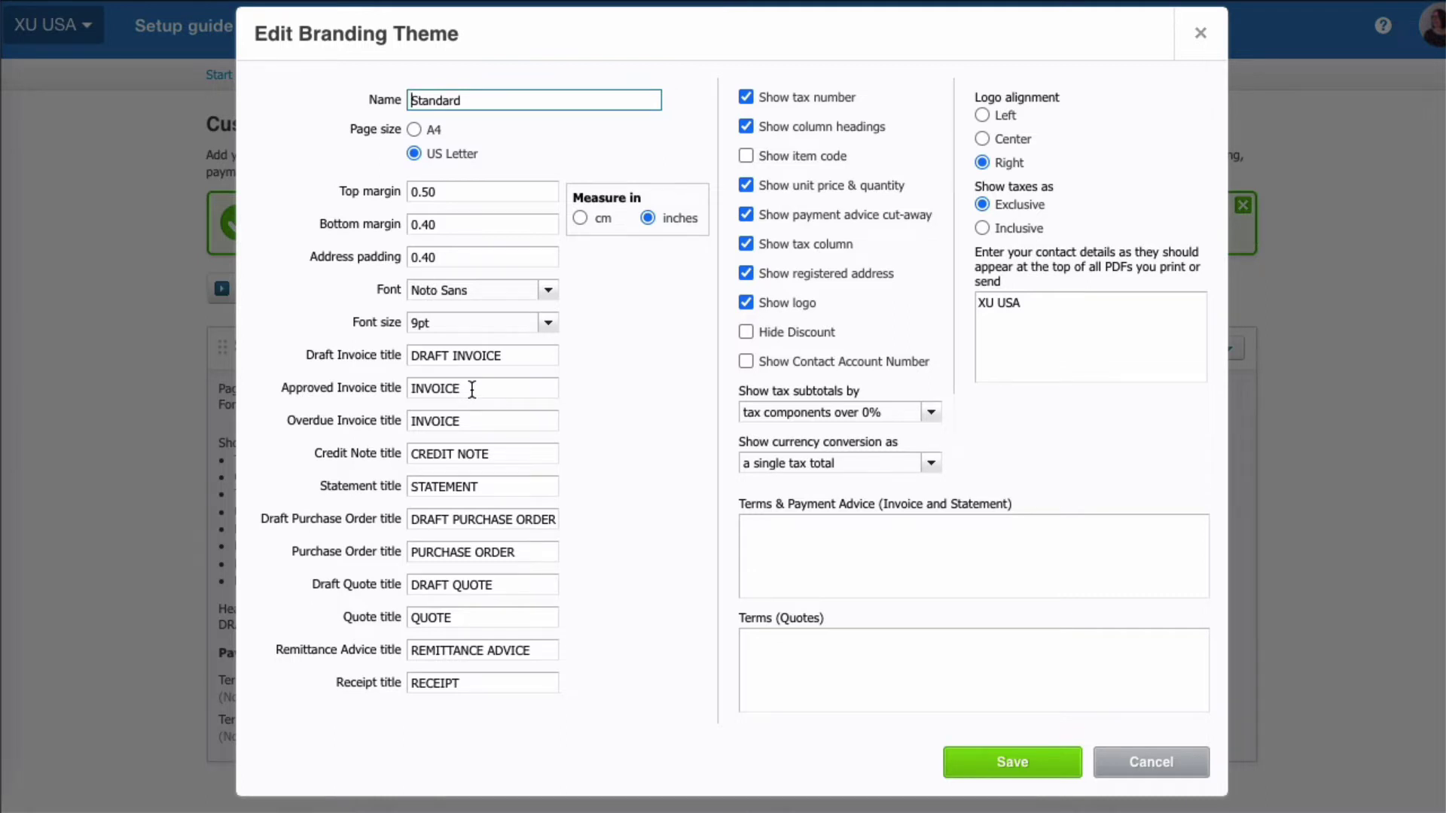
left_click_drag(472, 389, 385, 387)
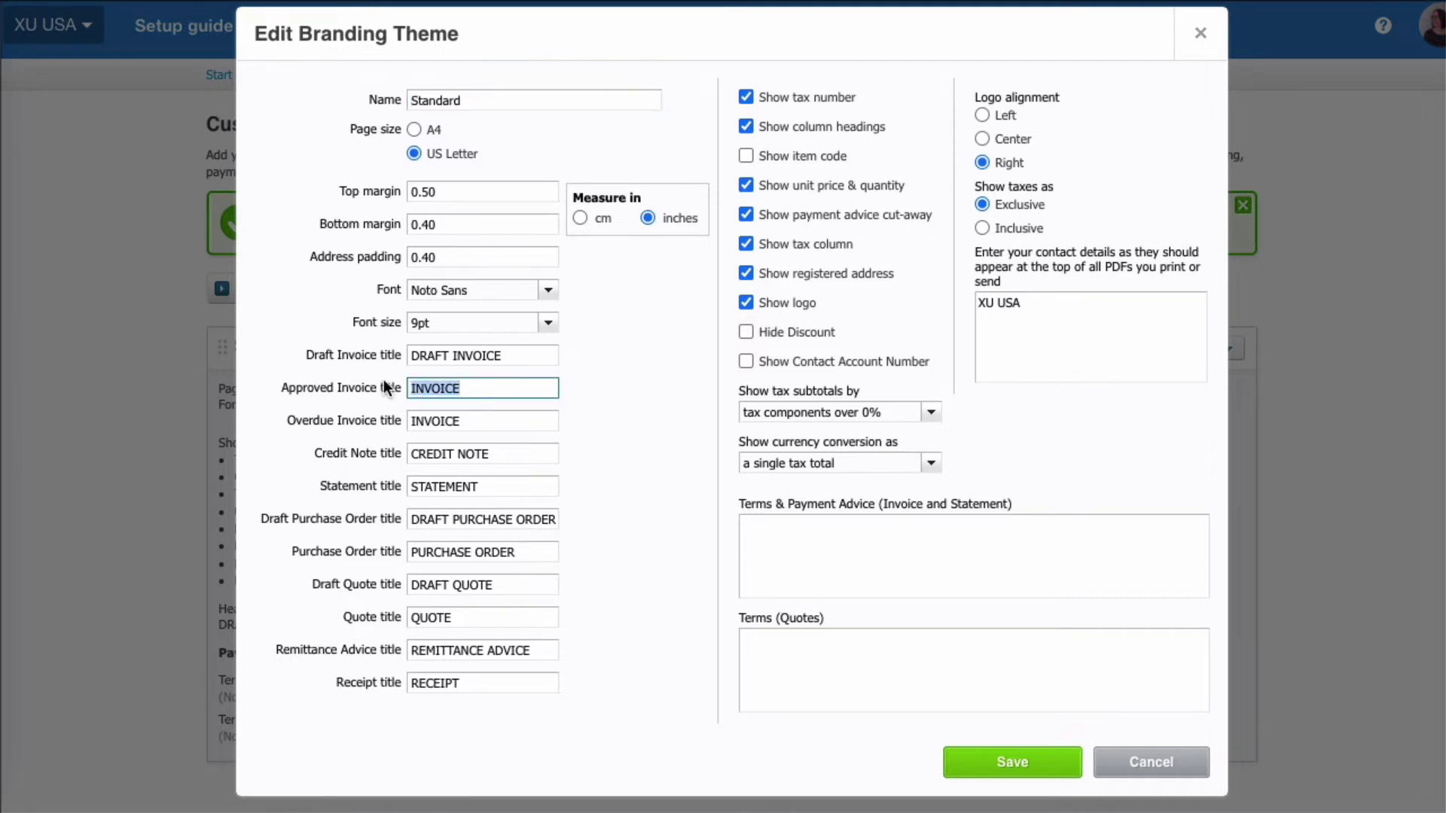
type("Invoice")
left_click(414, 387)
type("Sake")
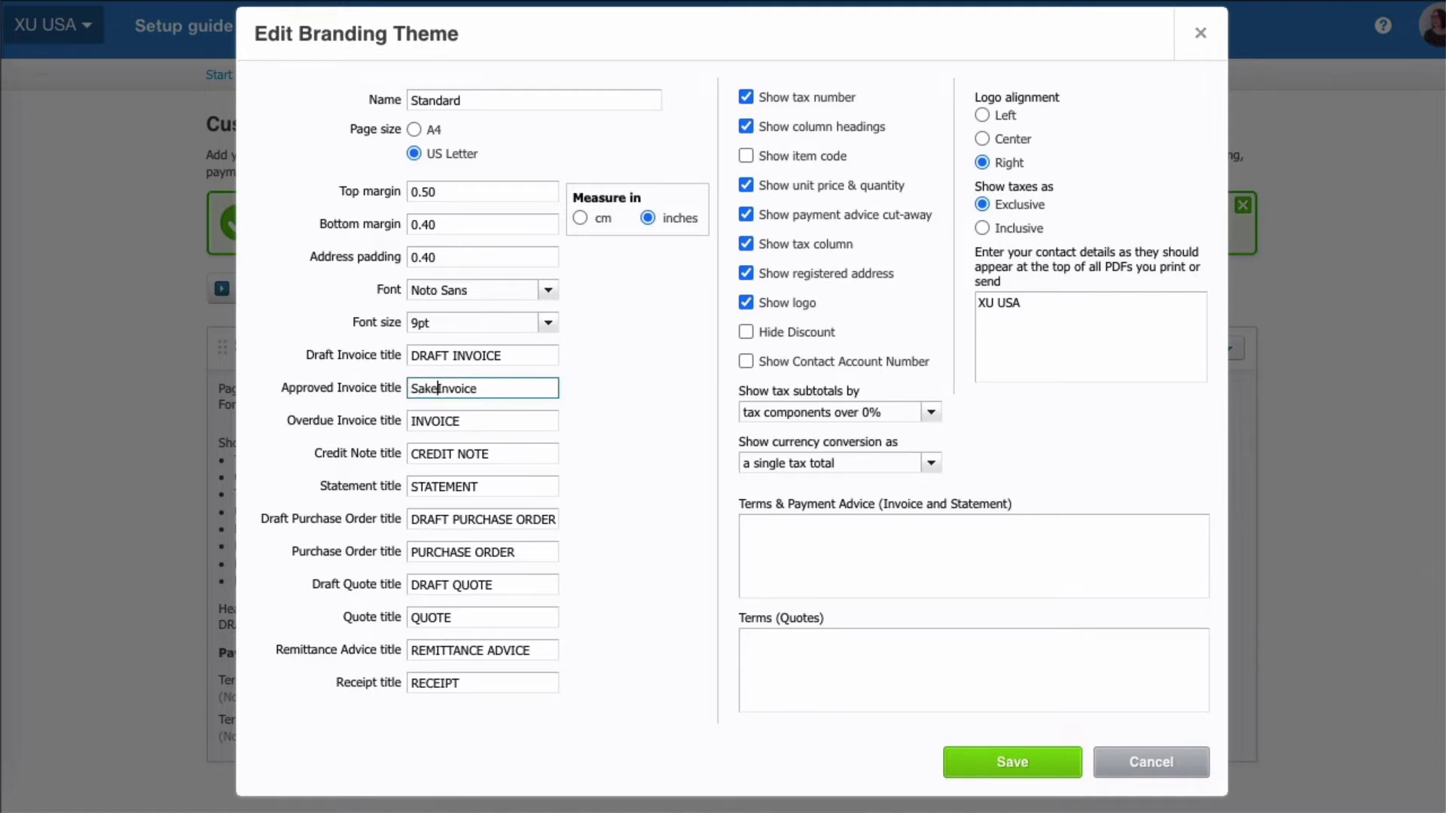
key("BackSpace")
key("BackSpace")
type("les")
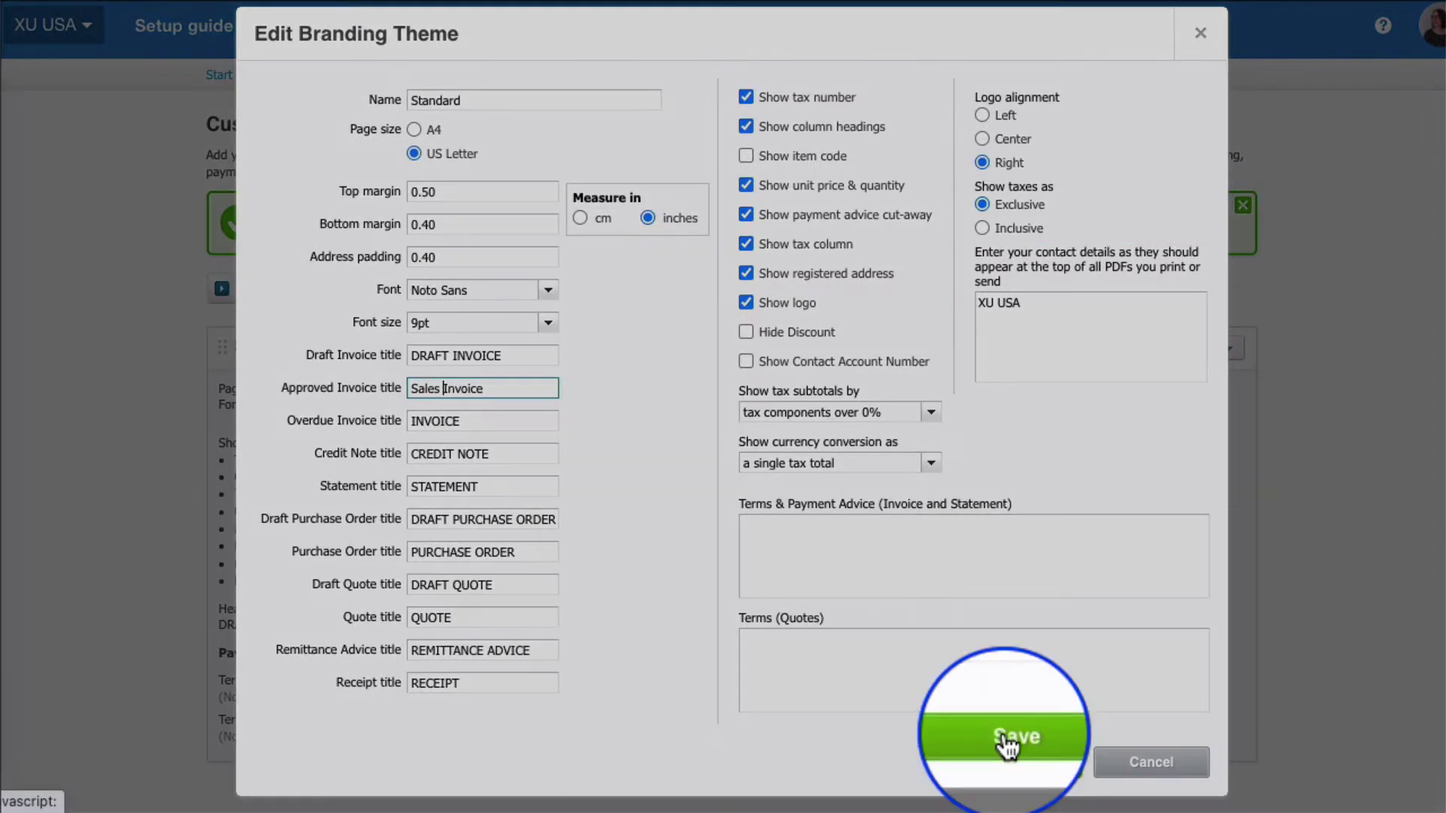
left_click(1007, 746)
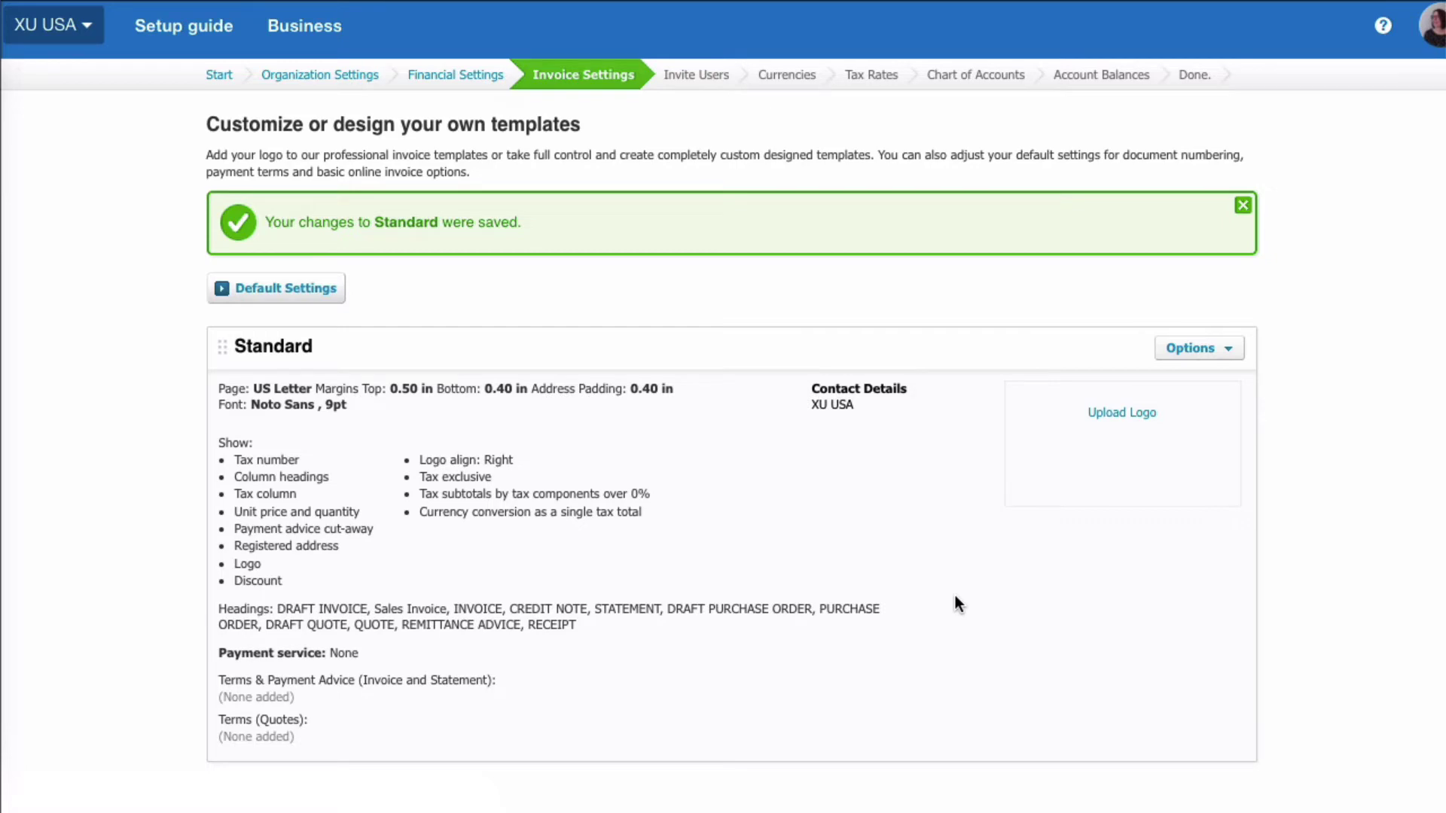
Skip inviting users and adding currencies to reach the Tax Rates step
scroll(955, 602, "down", 2)
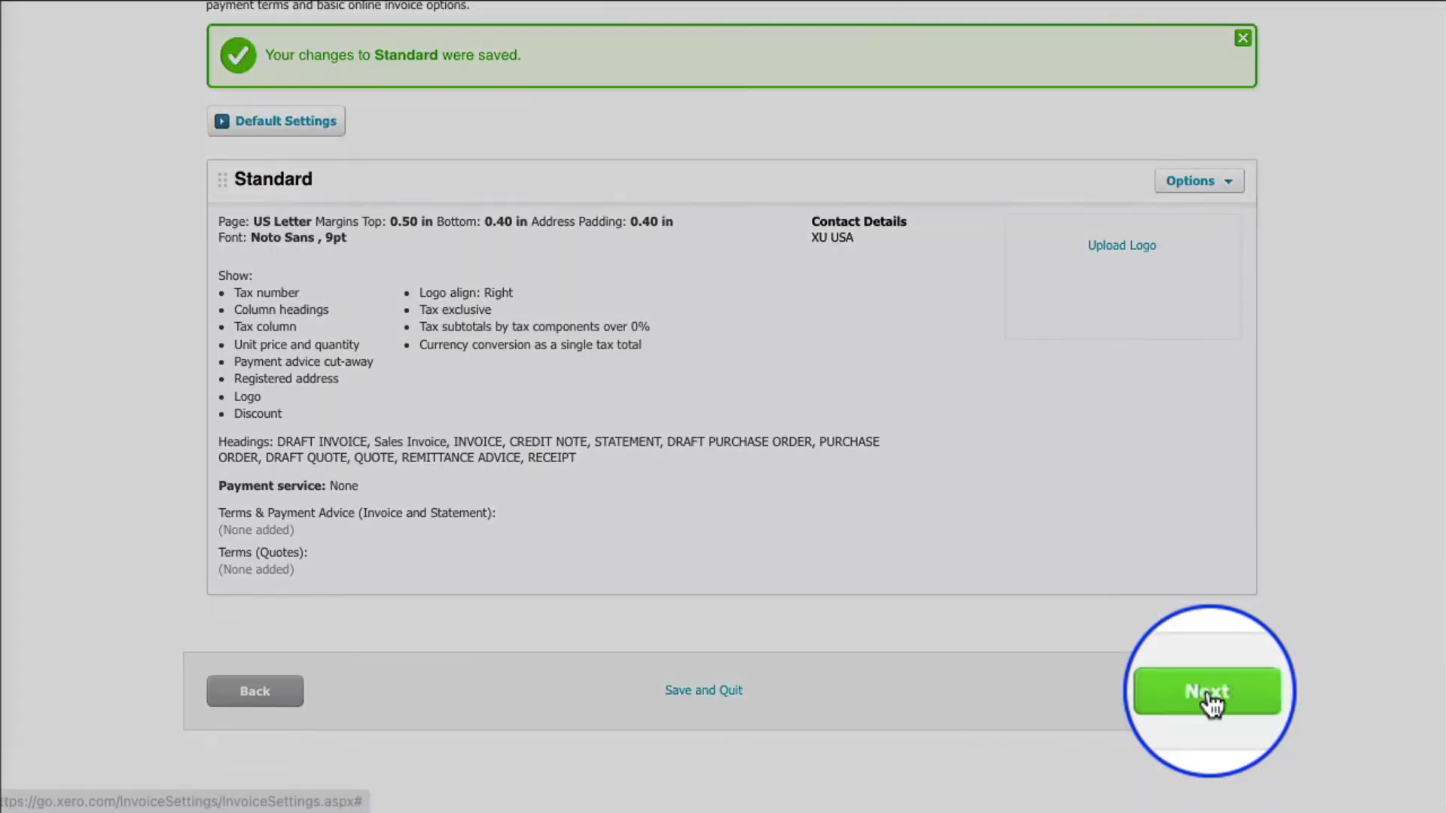
left_click(1208, 695)
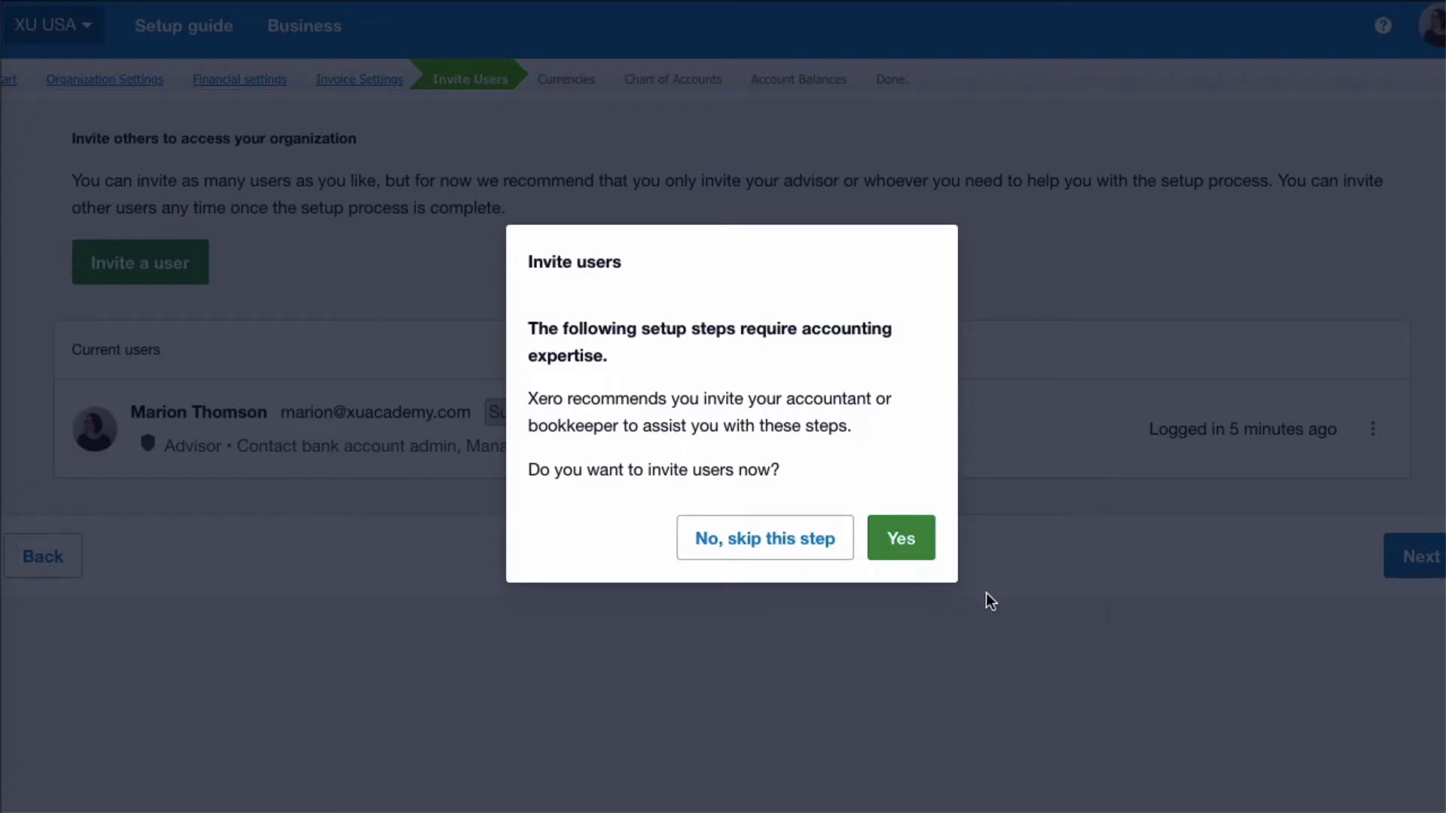
left_click(770, 539)
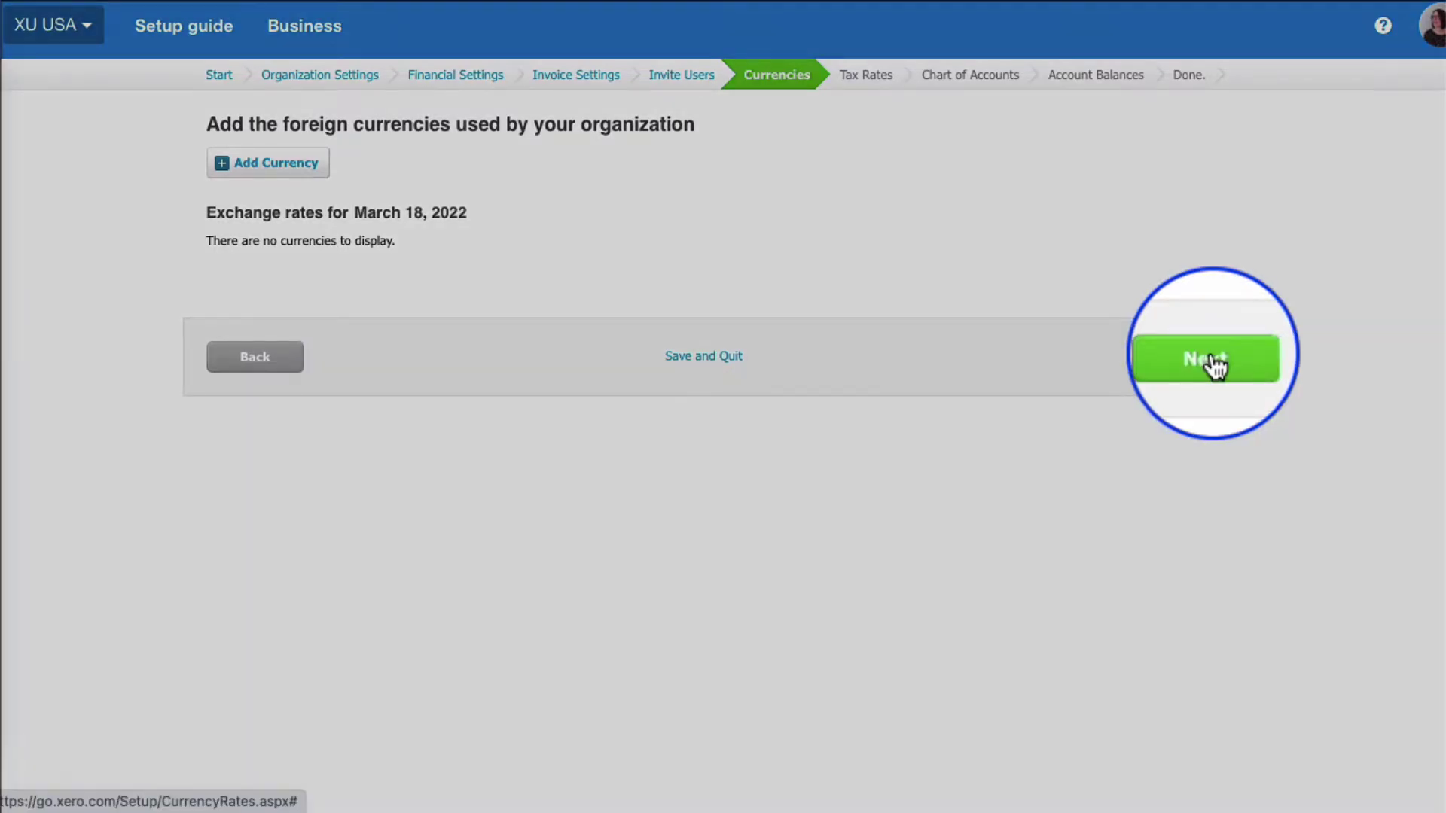
left_click(1209, 359)
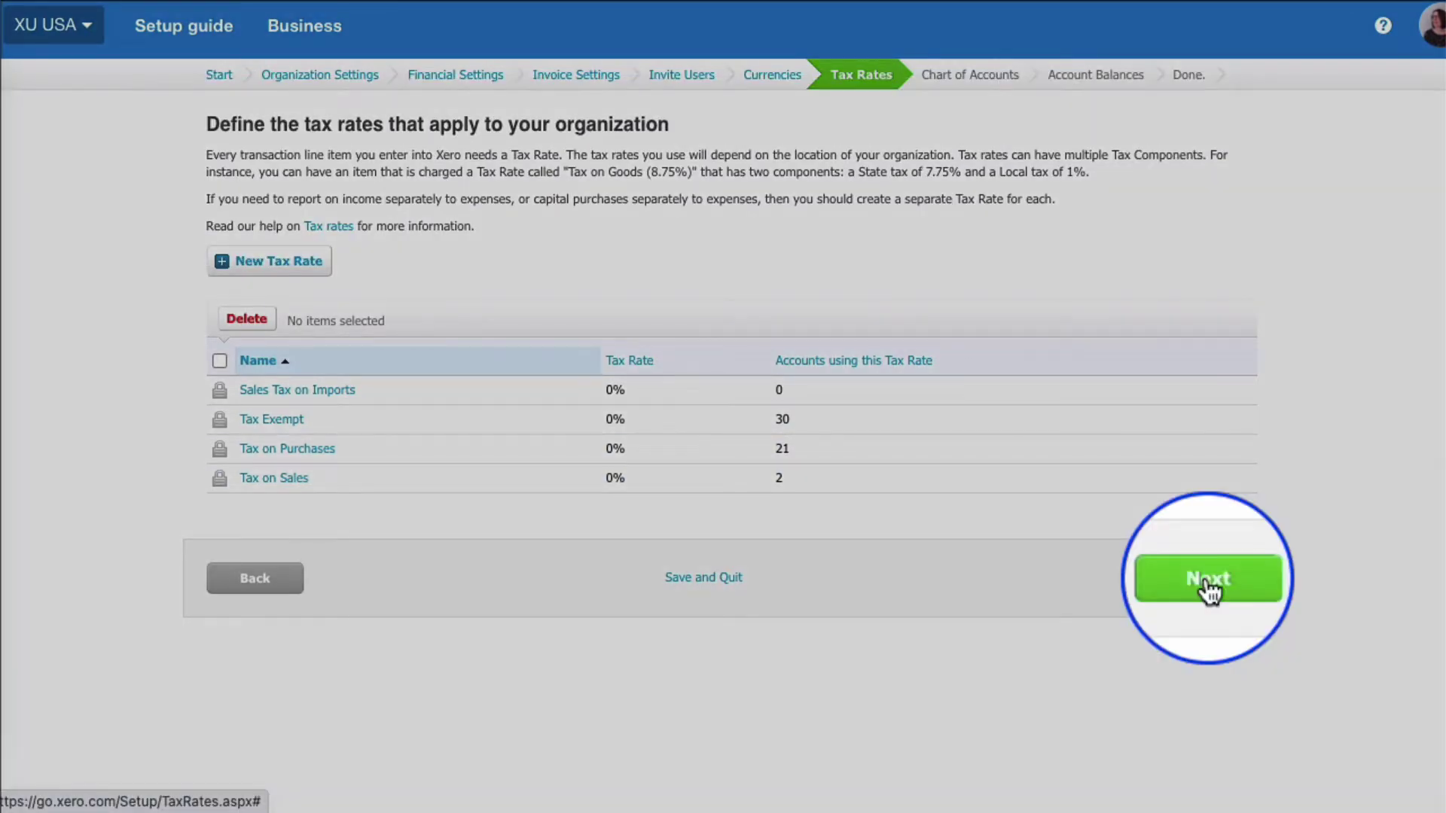
Move past Tax Rates and keep Xero's default Chart of Accounts
left_click(1207, 590)
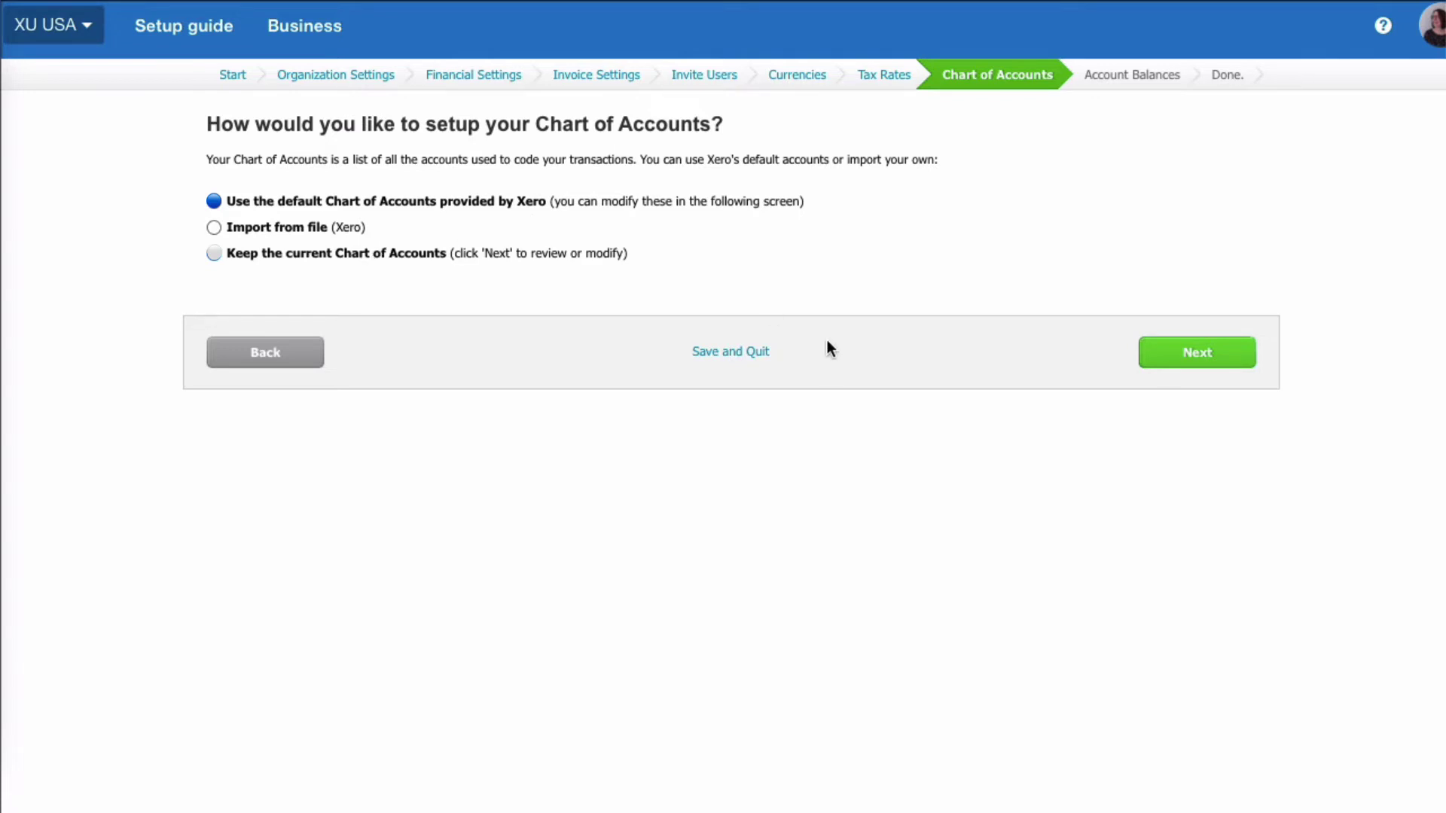
left_click(1195, 354)
scroll(1012, 448, "down", 3)
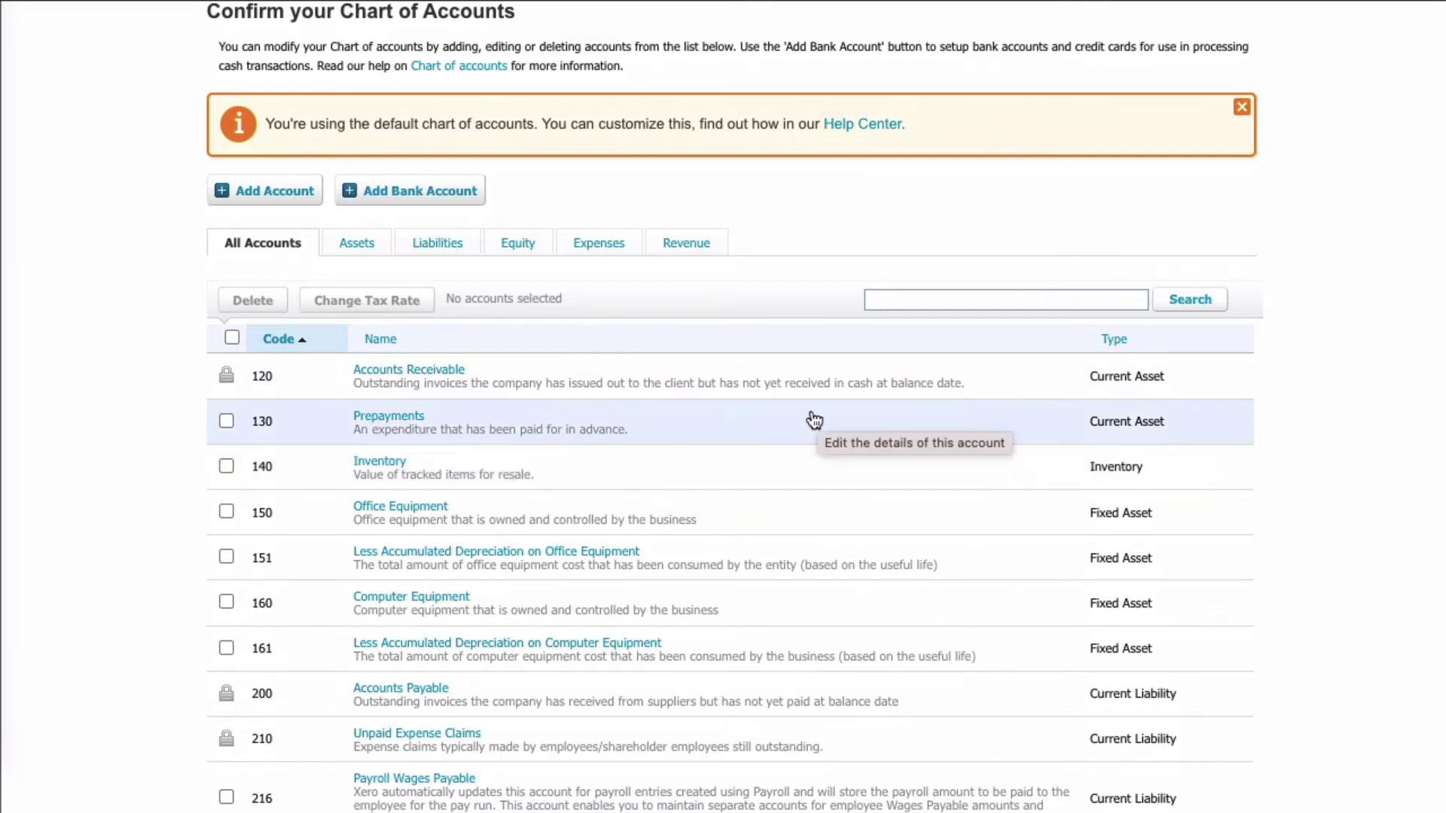
Review the asset and liability accounts in the default chart
left_click(357, 249)
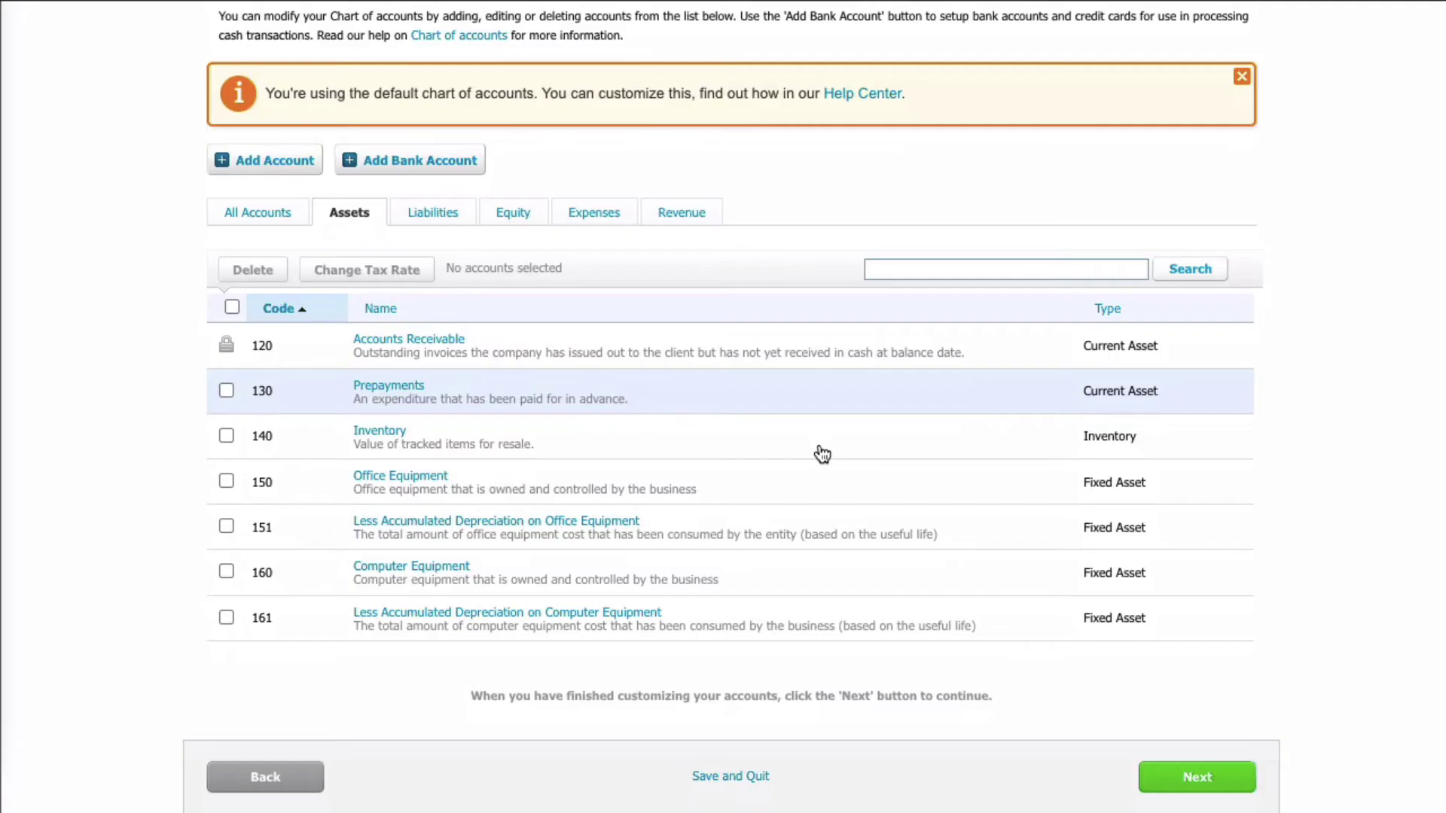
scroll(822, 454, "down", 1)
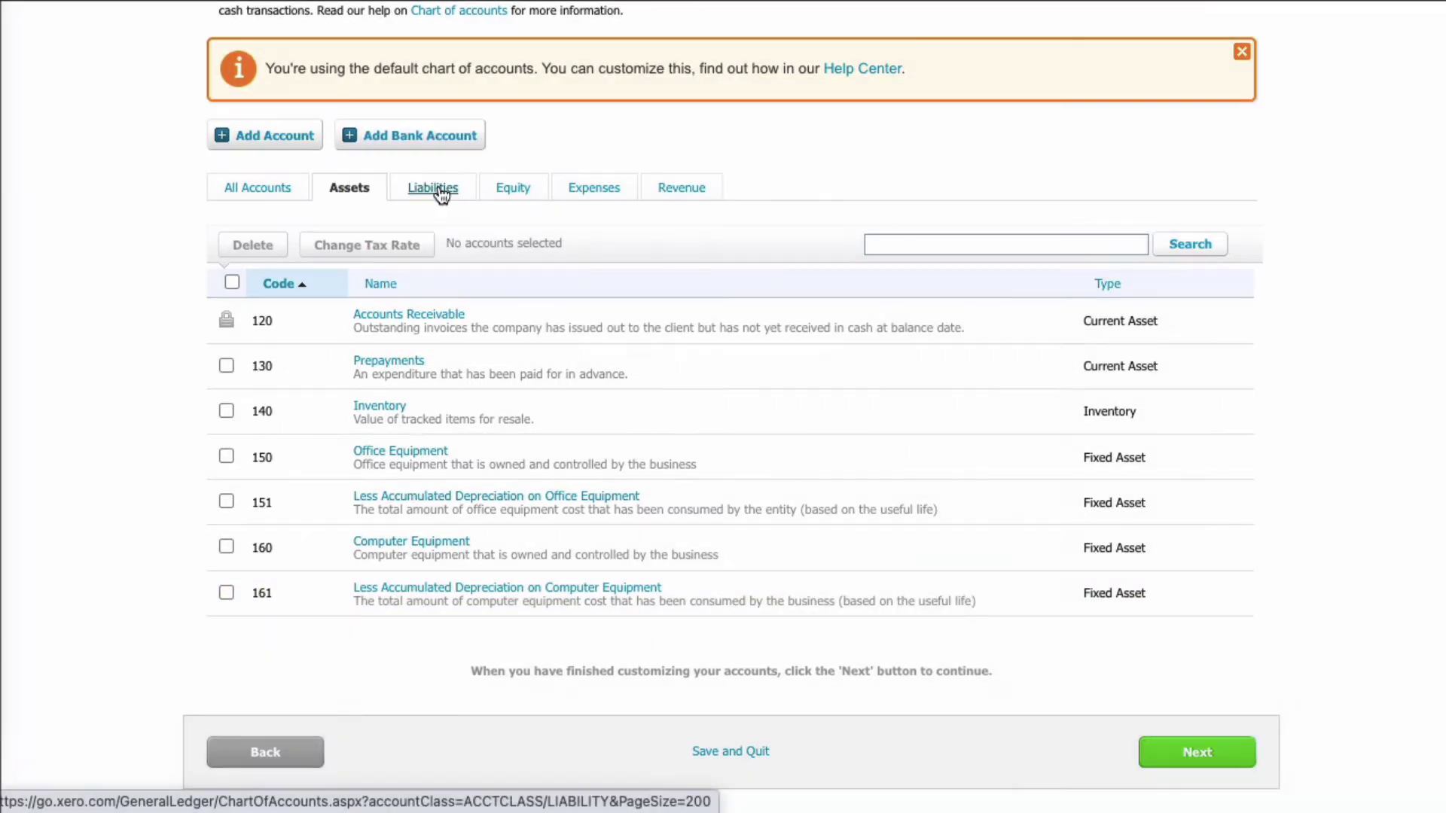
left_click(433, 190)
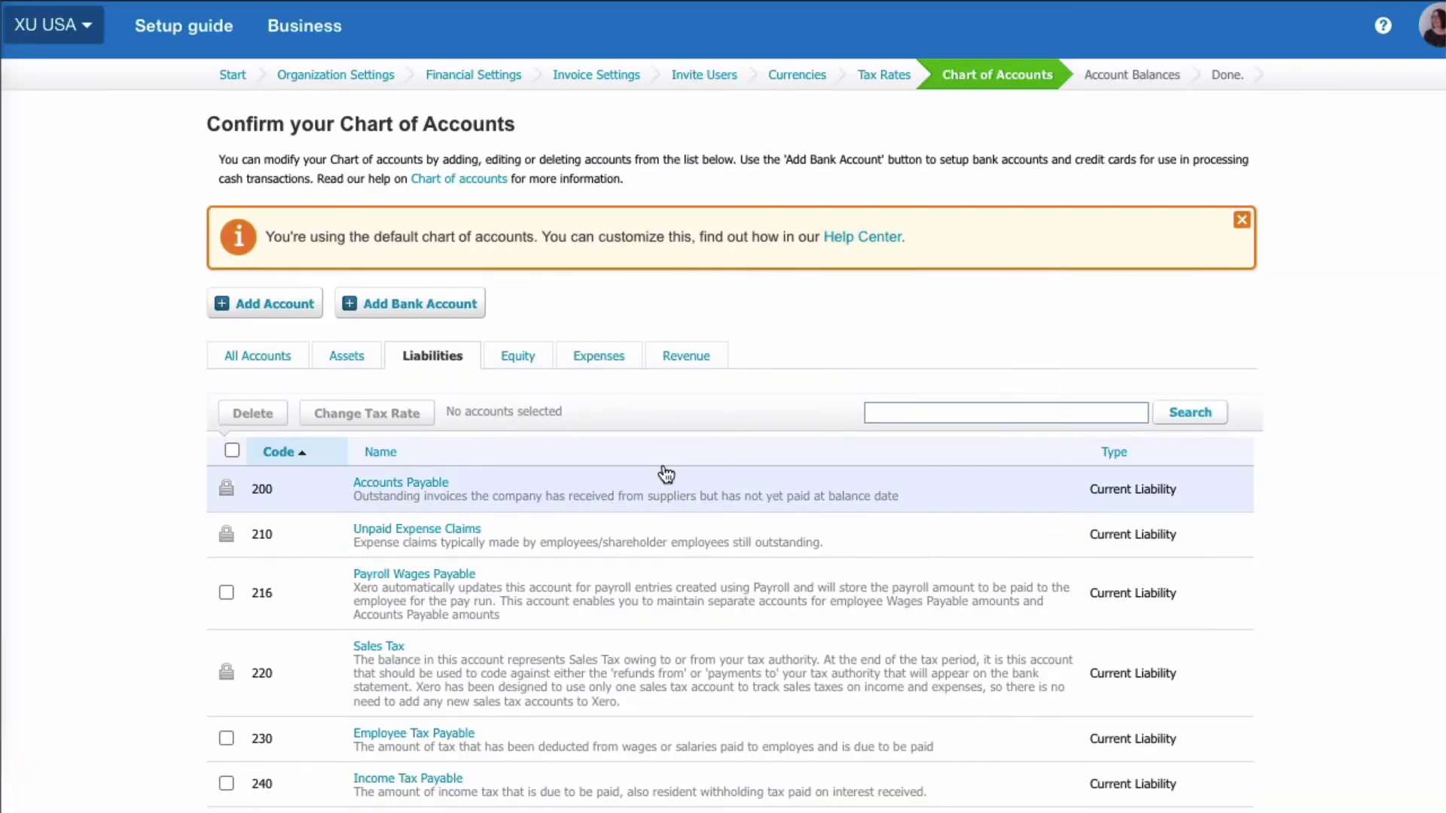
scroll(663, 457, "down", 2)
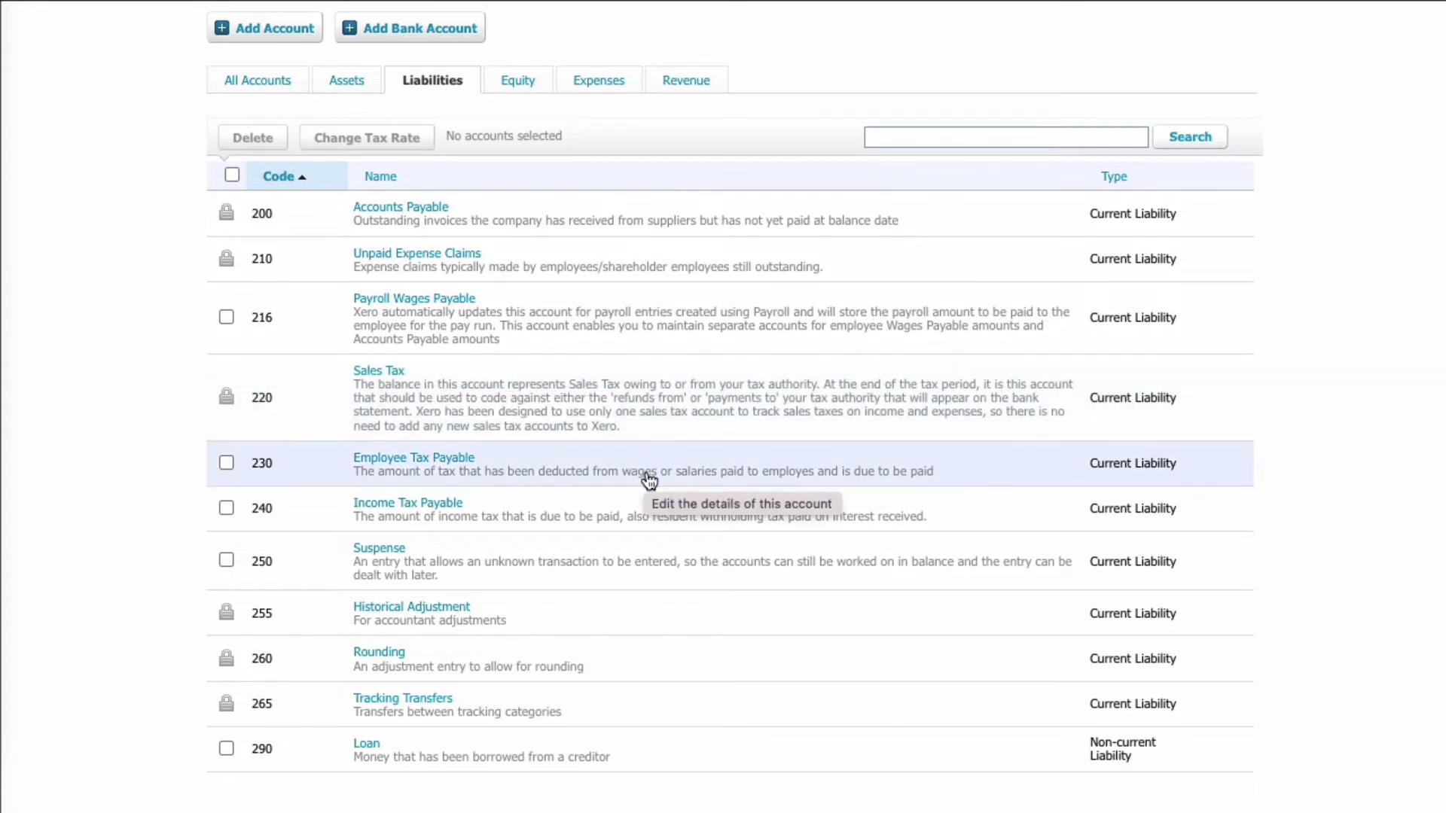
scroll(644, 476, "down", 1)
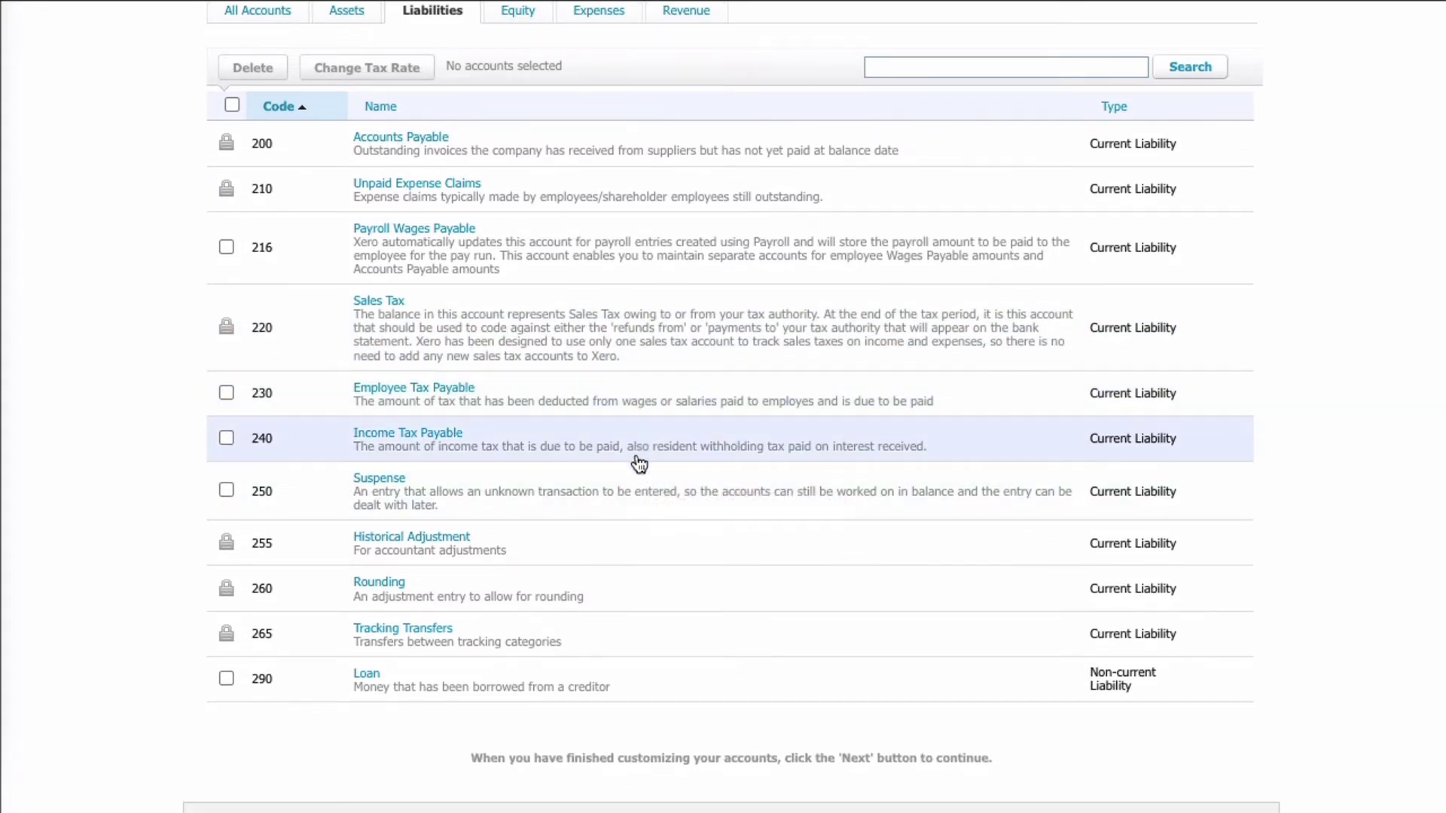
scroll(639, 463, "down", 1)
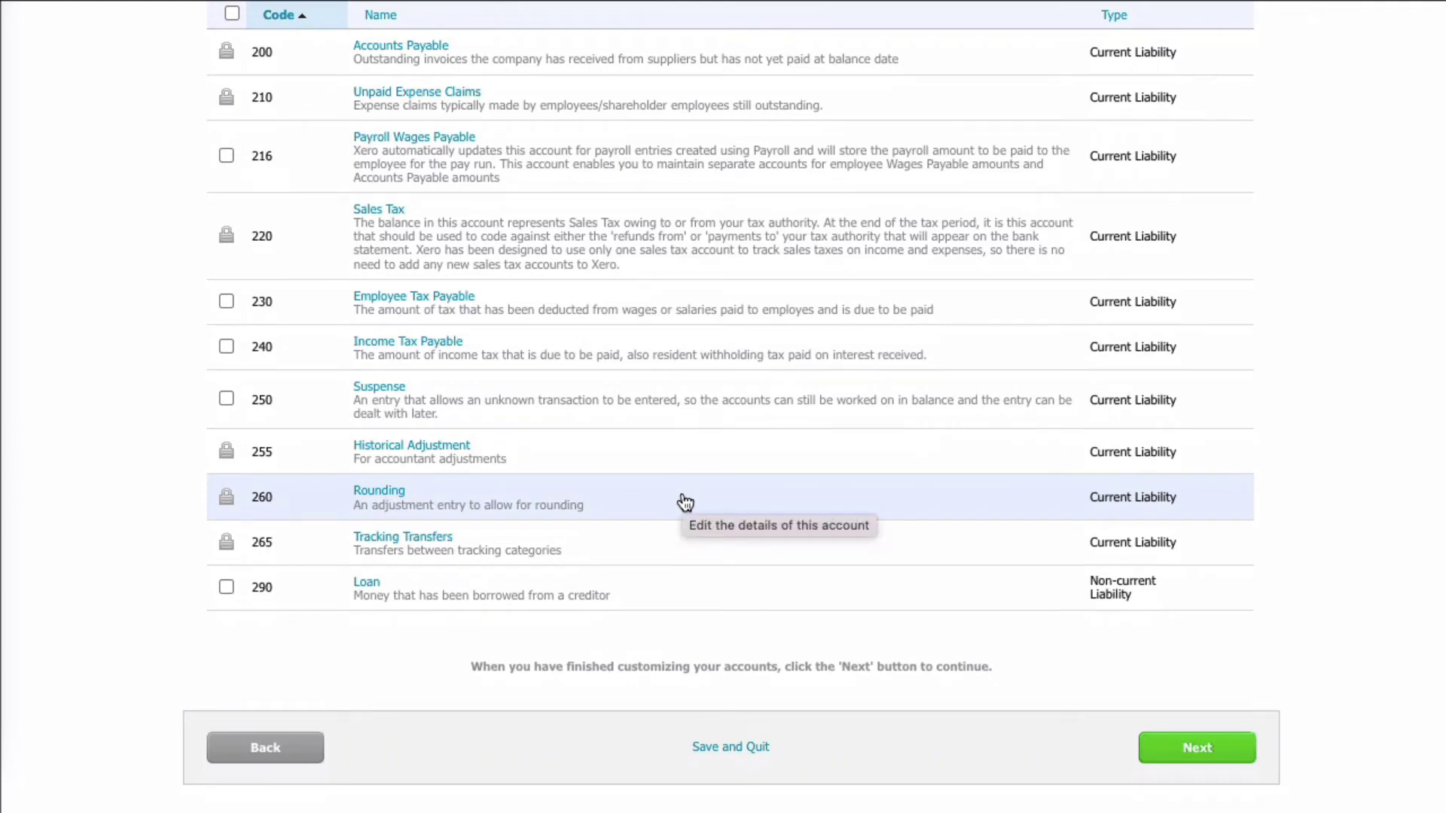
scroll(685, 502, "up", 5)
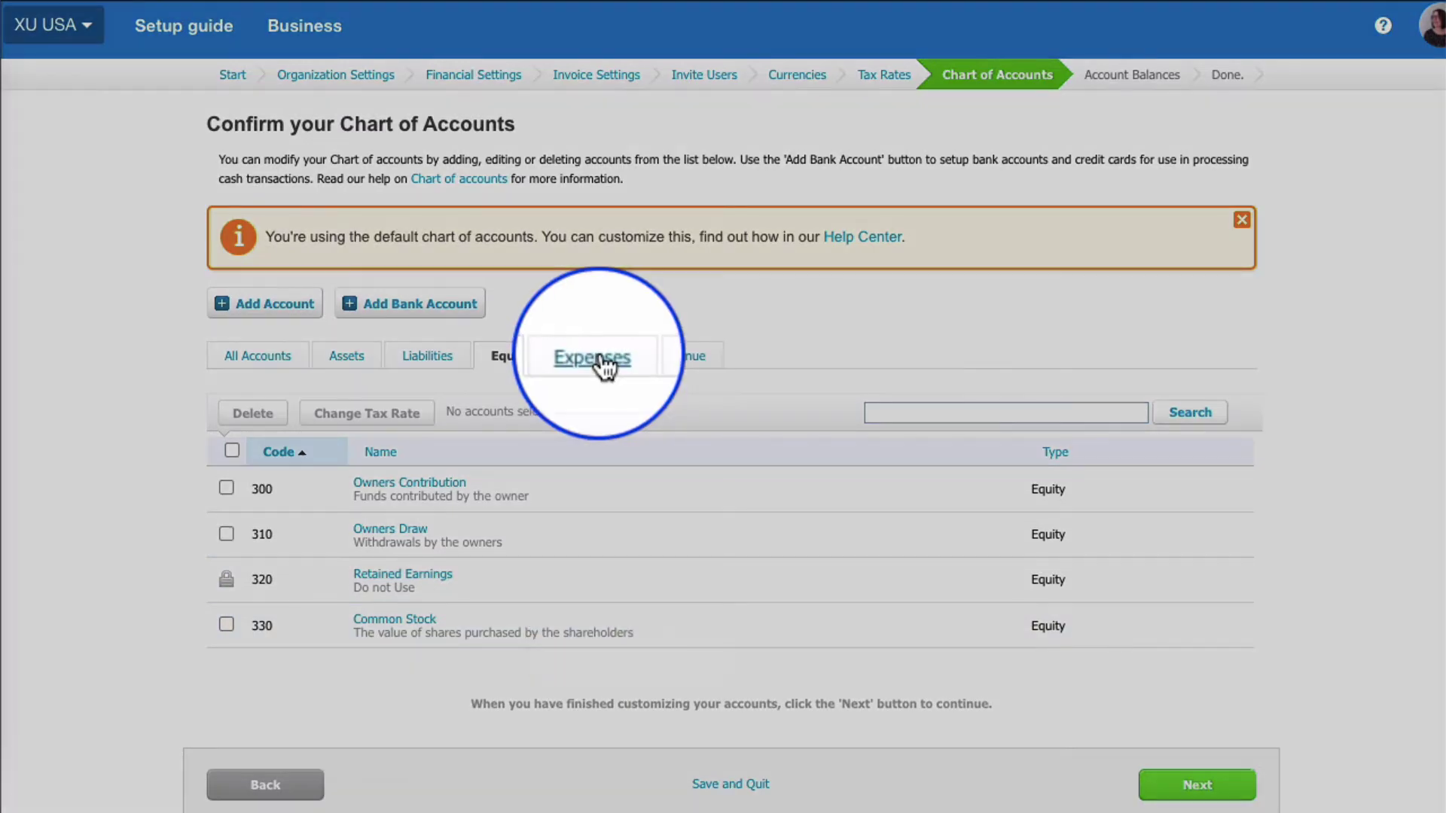
Scroll through the full list of expense accounts
left_click(594, 355)
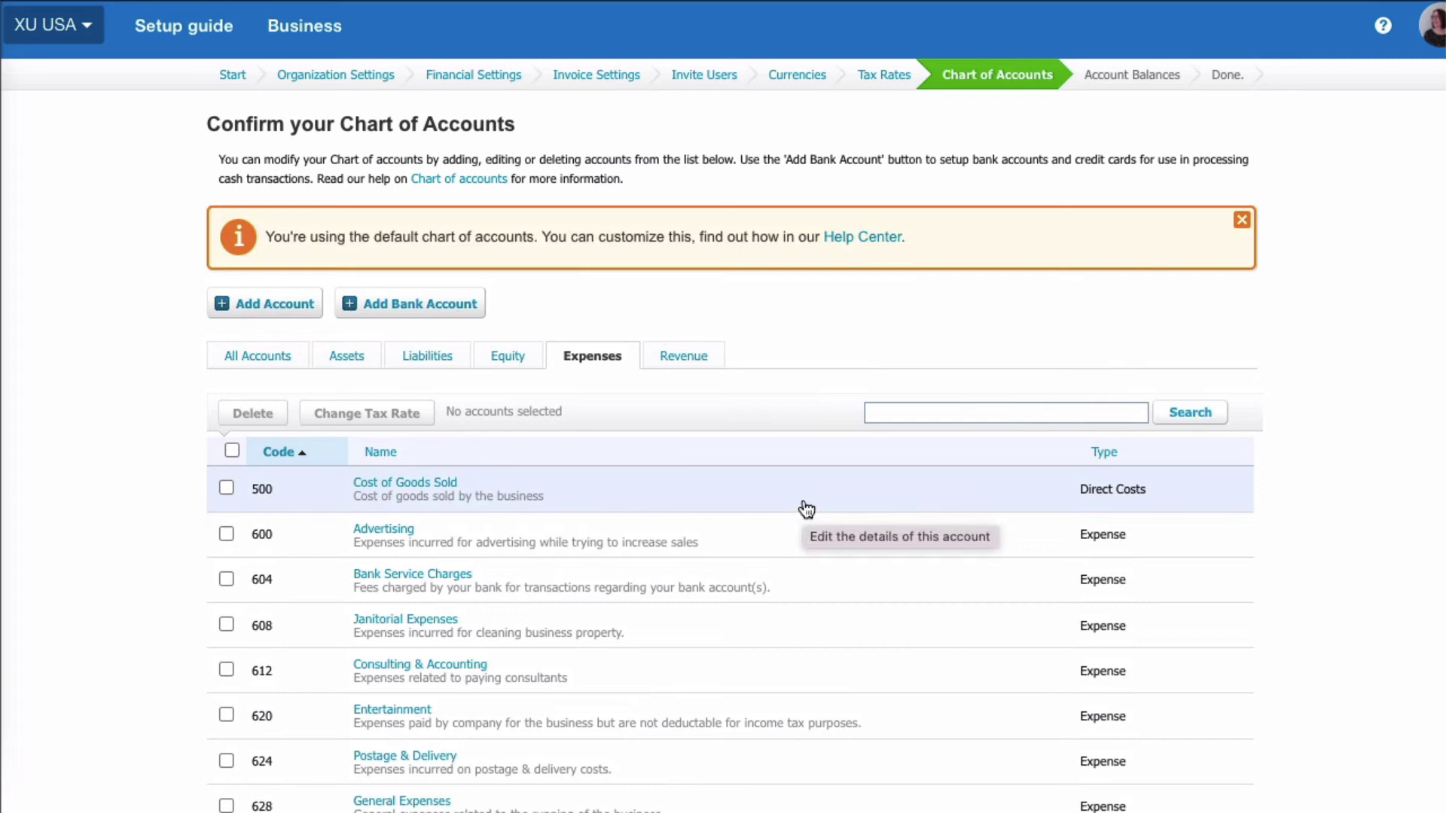
scroll(806, 510, "down", 2)
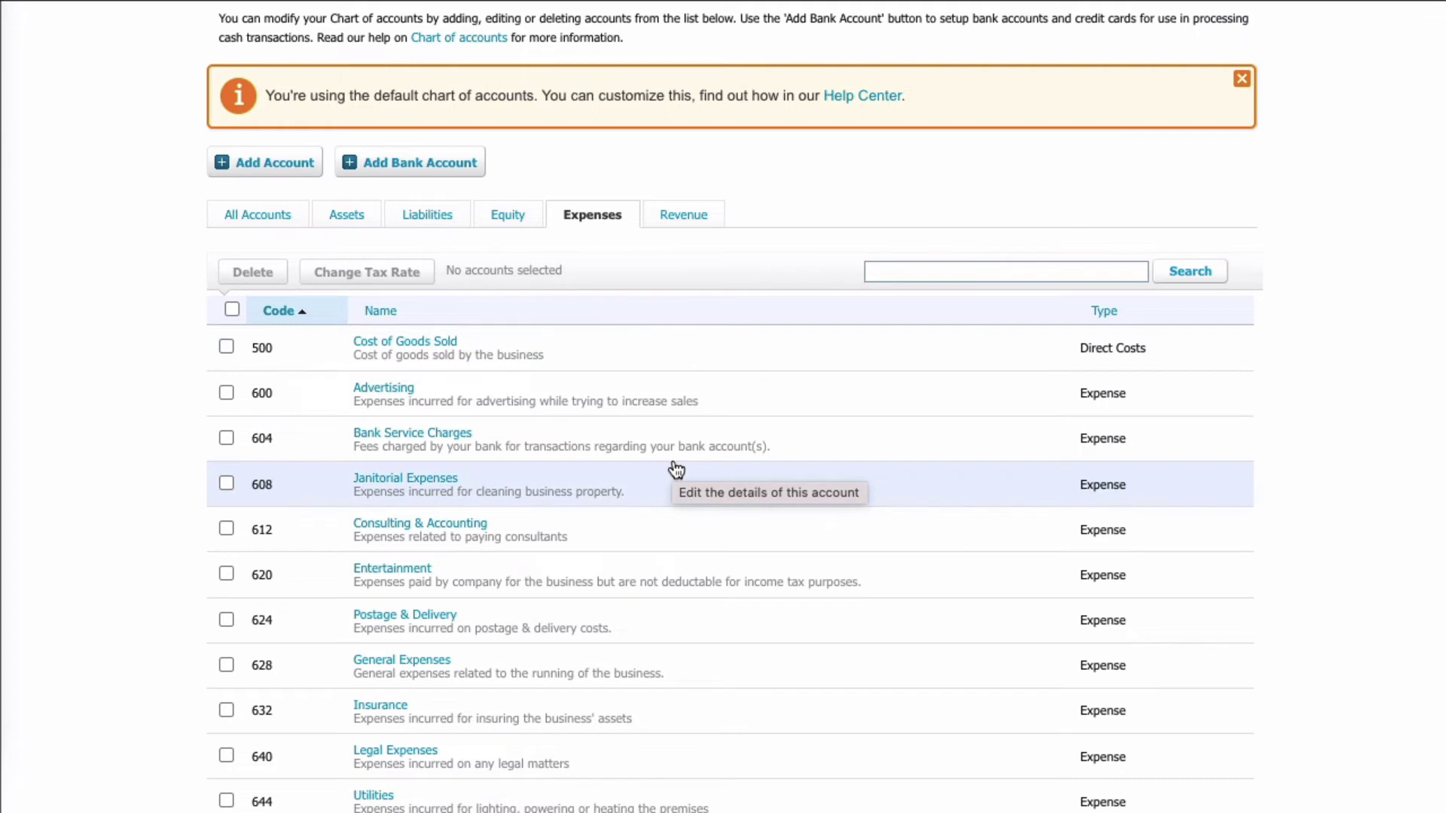
scroll(803, 519, "down", 5)
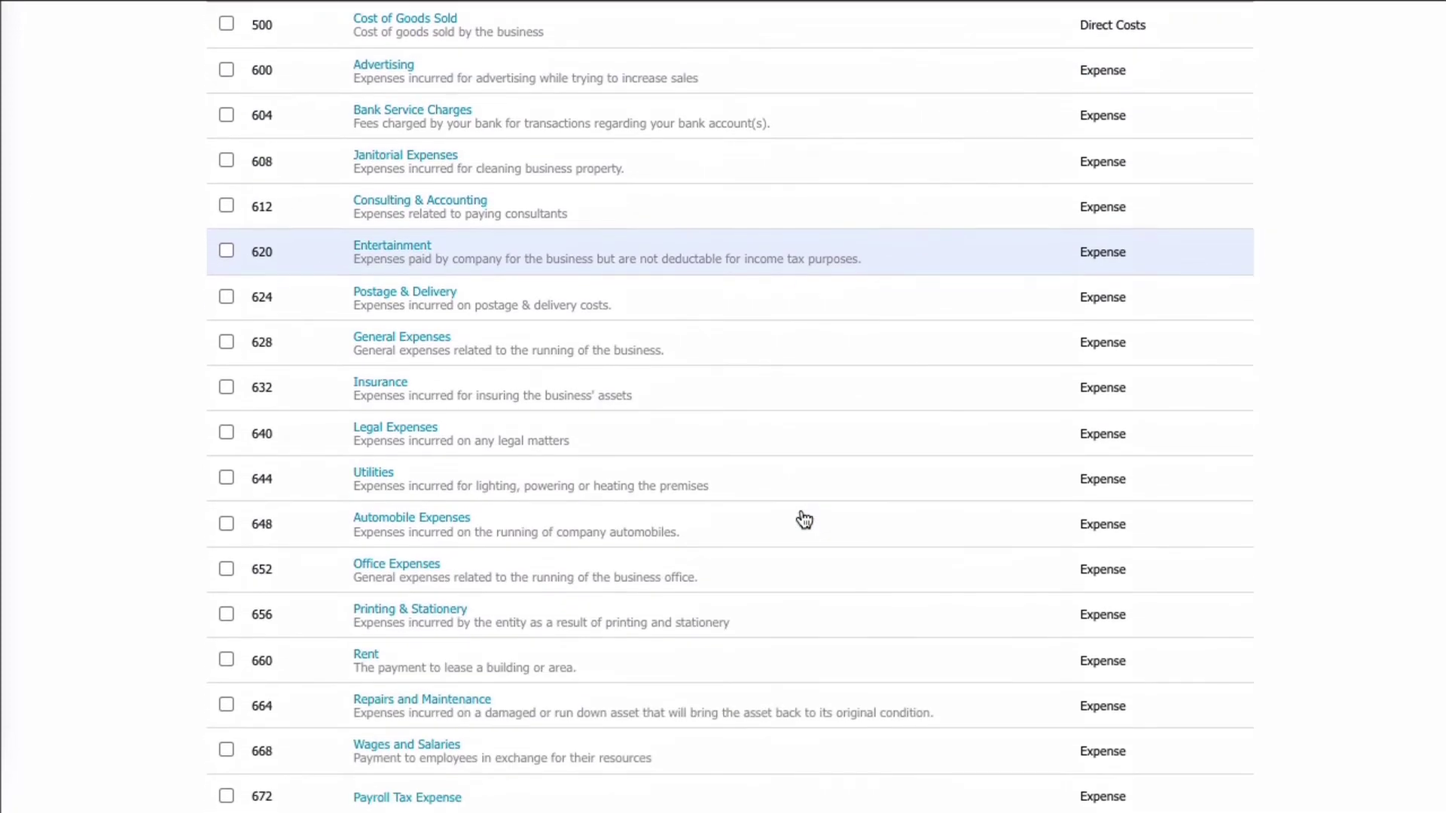
scroll(803, 520, "down", 6)
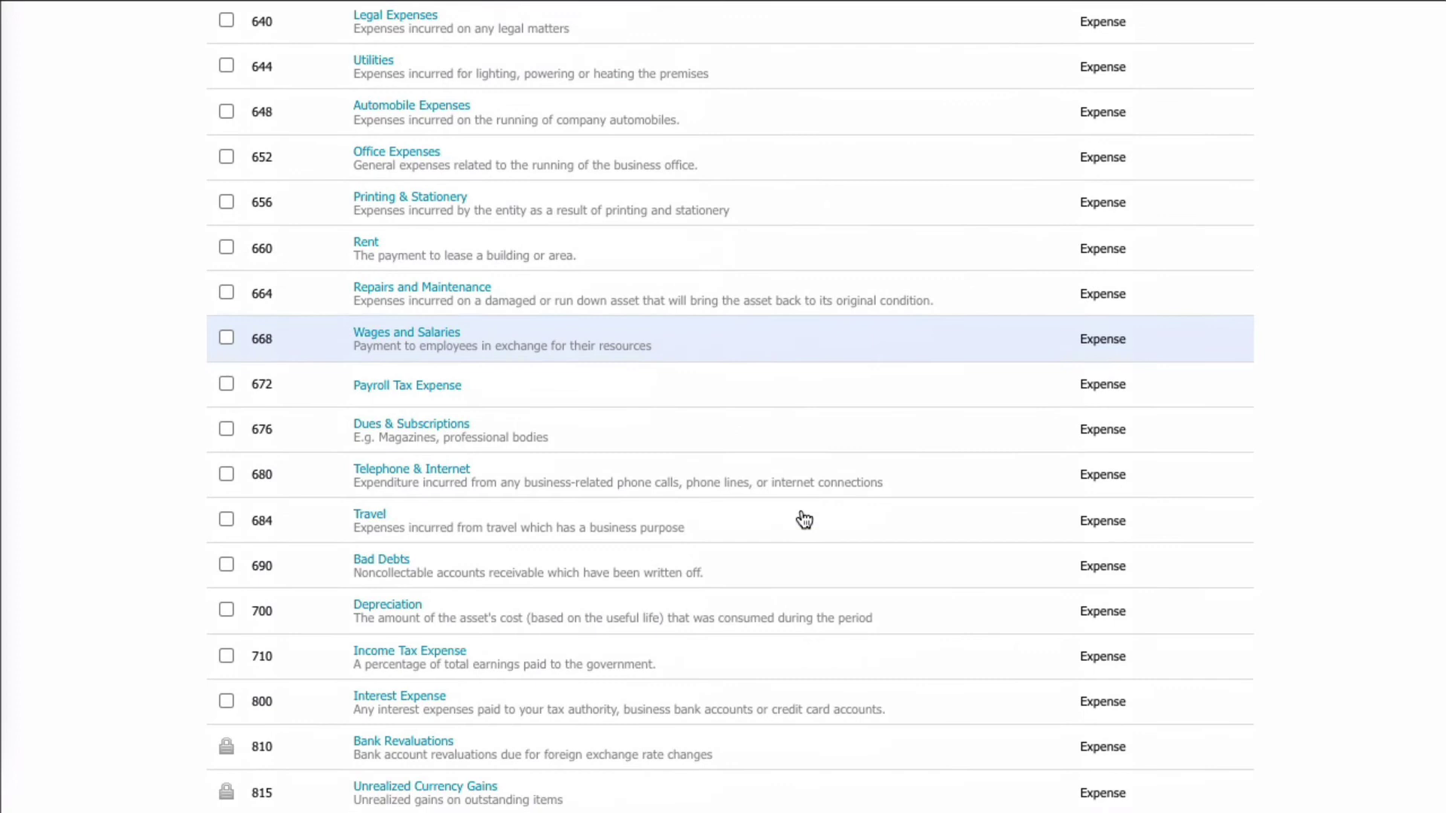
scroll(784, 662, "down", 3)
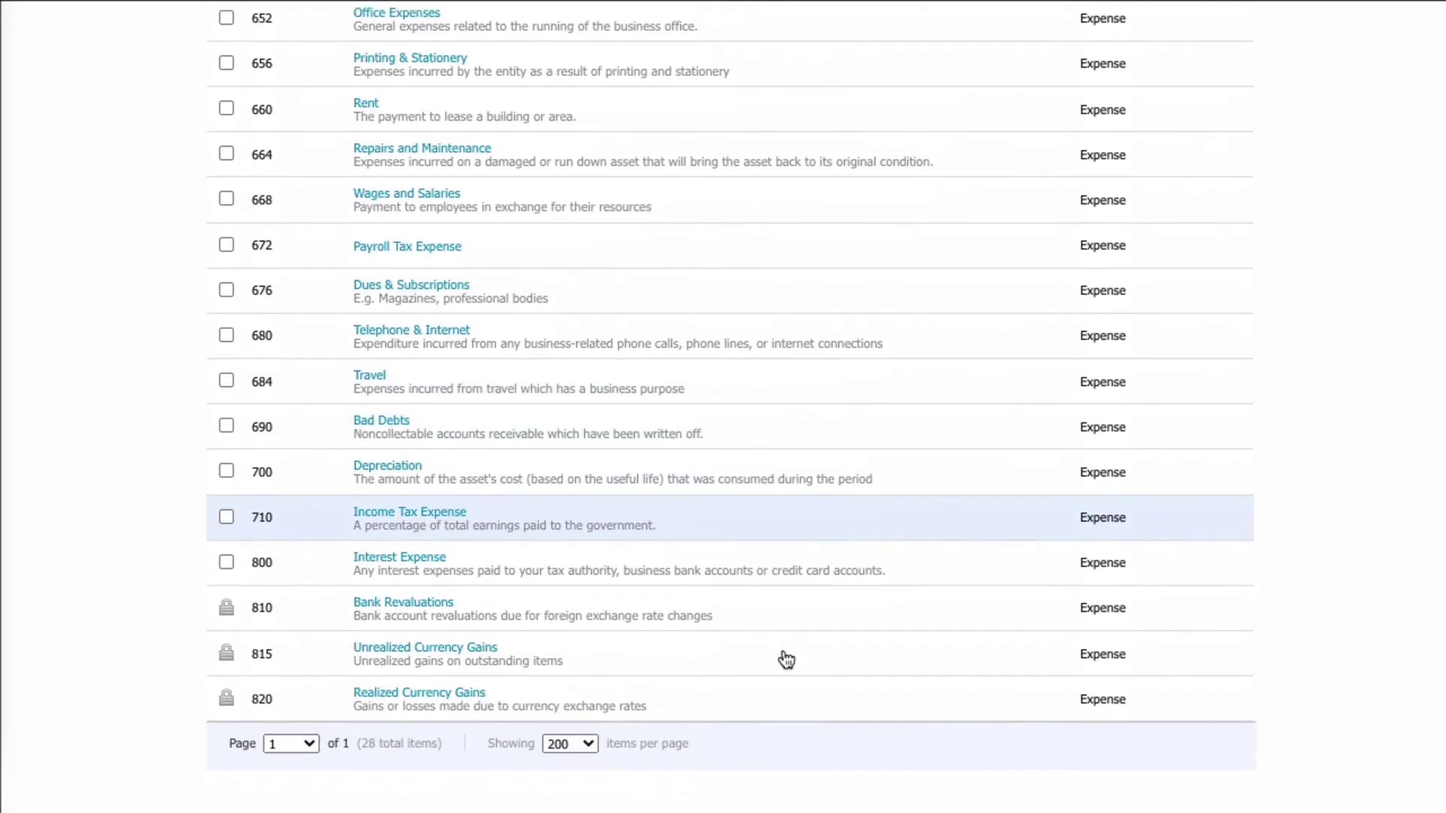
scroll(786, 660, "down", 1)
scroll(786, 660, "up", 6)
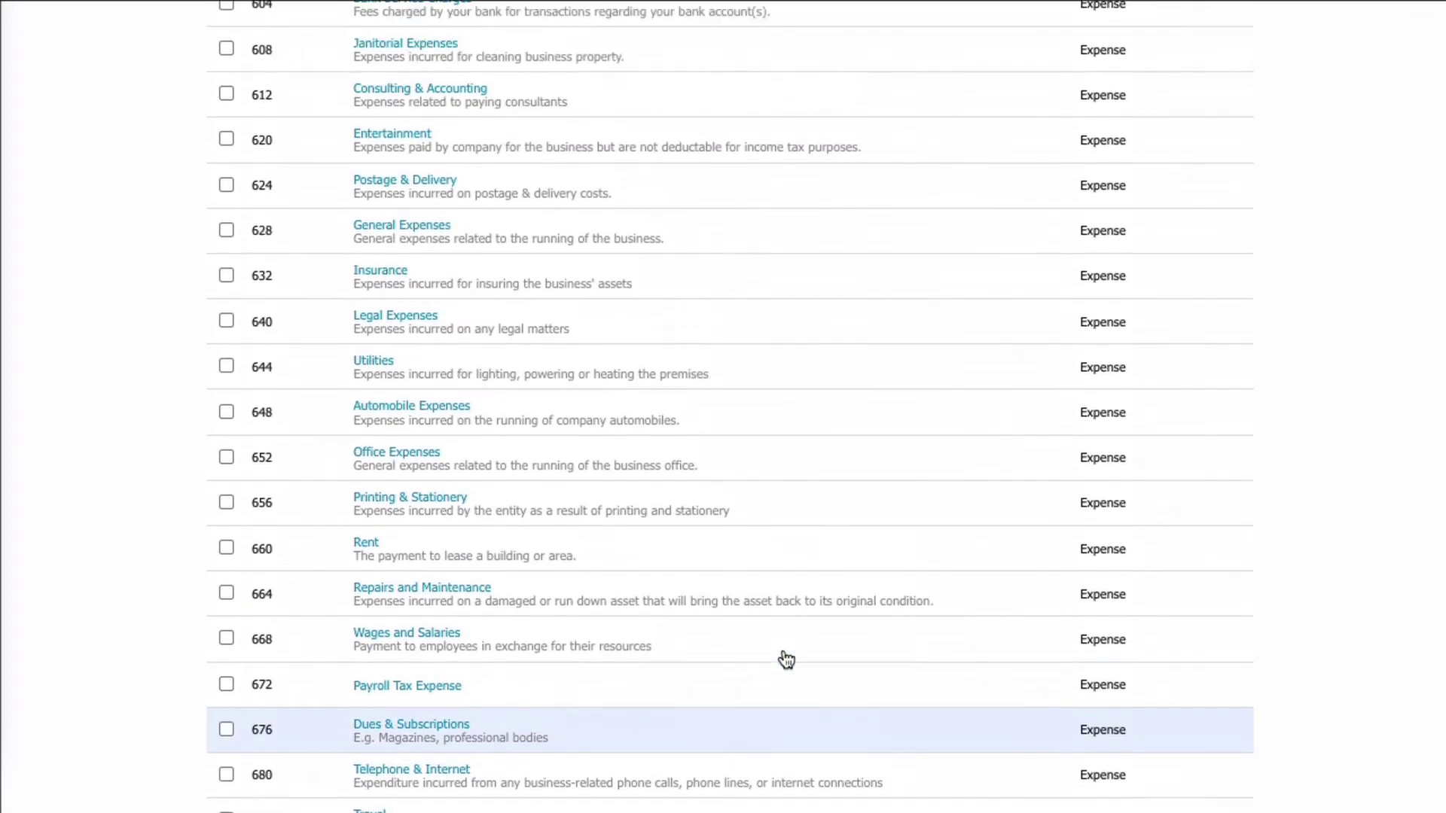
scroll(786, 661, "up", 6)
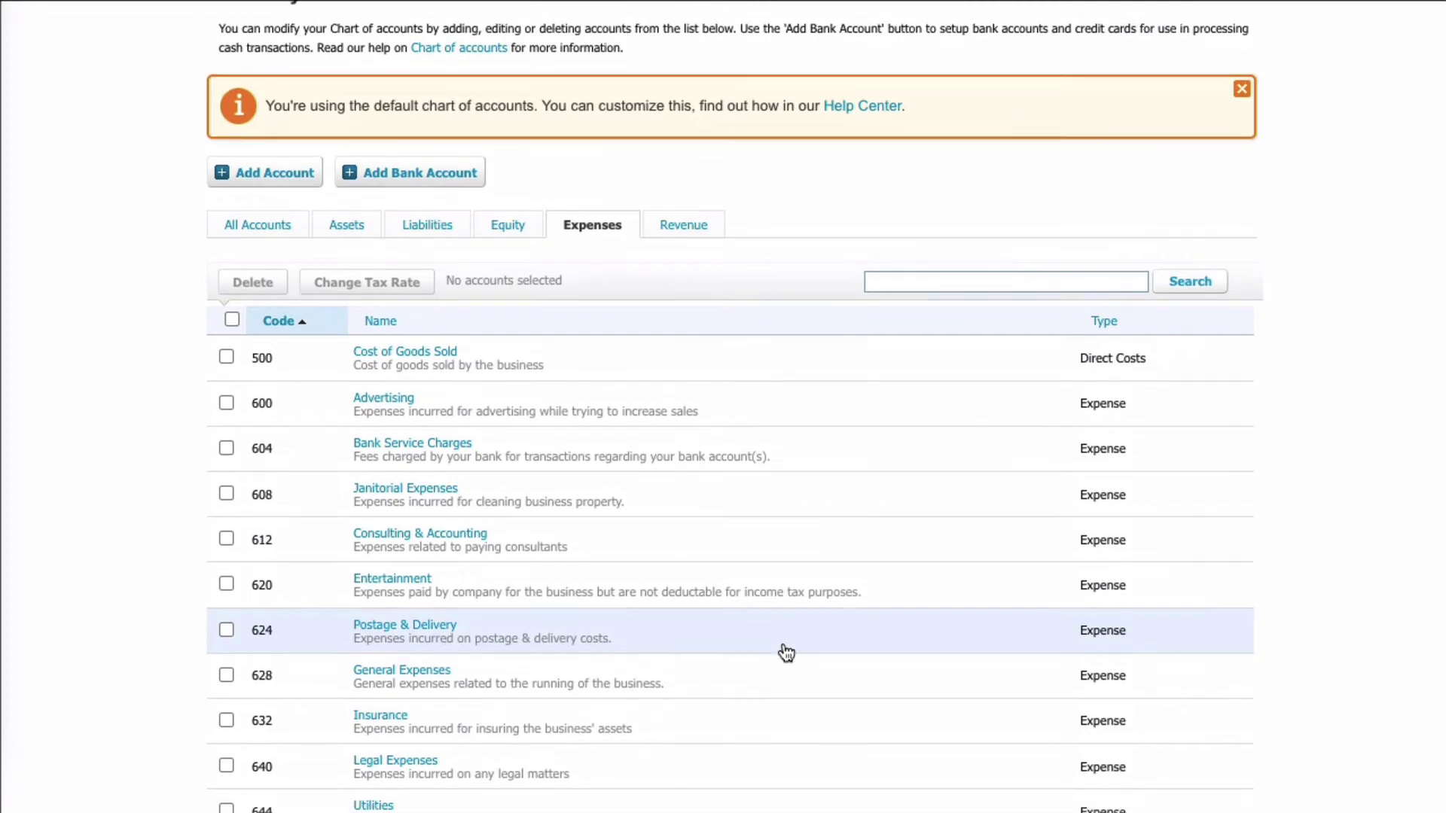
scroll(787, 652, "down", 2)
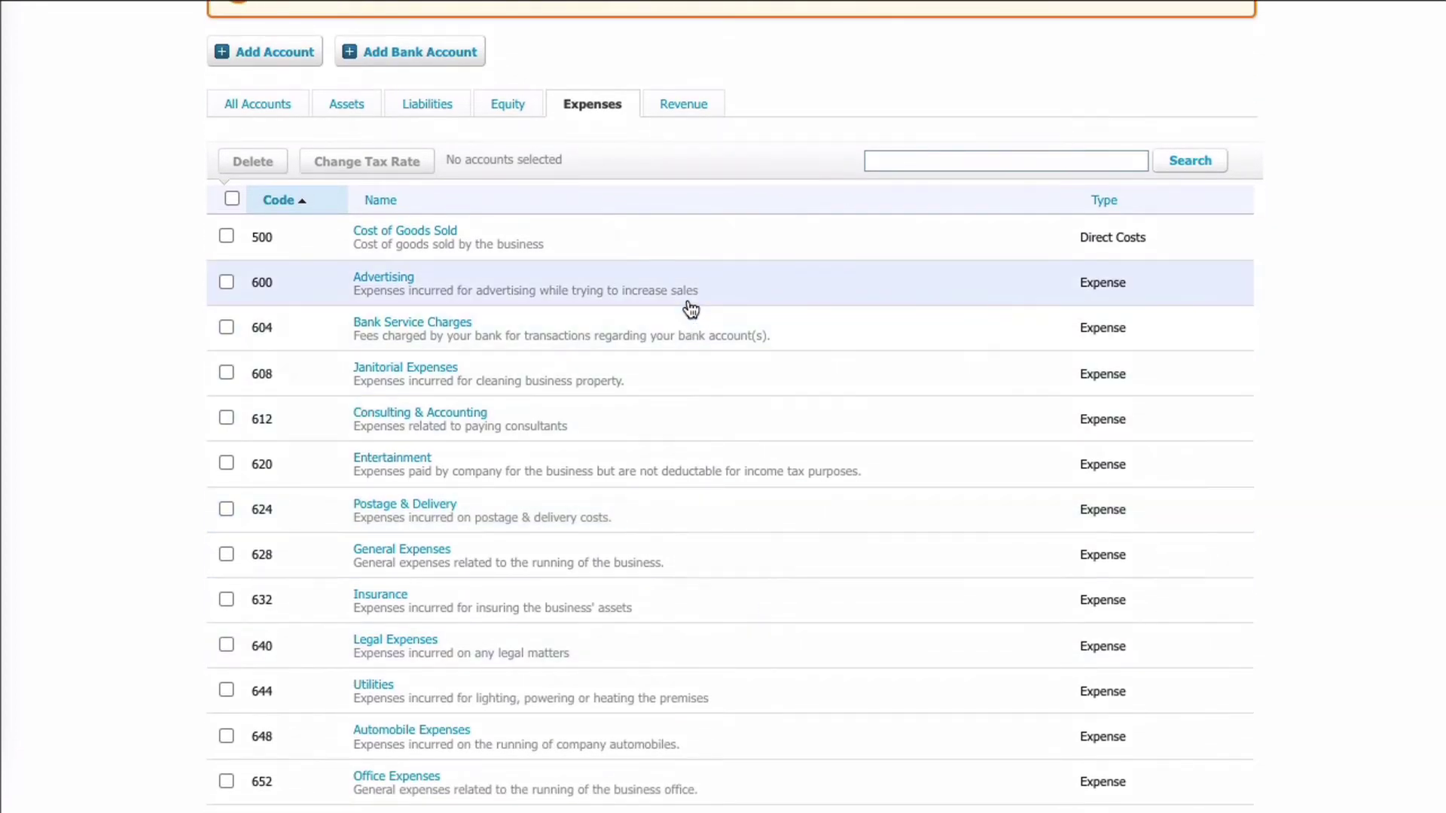
scroll(691, 309, "down", 4)
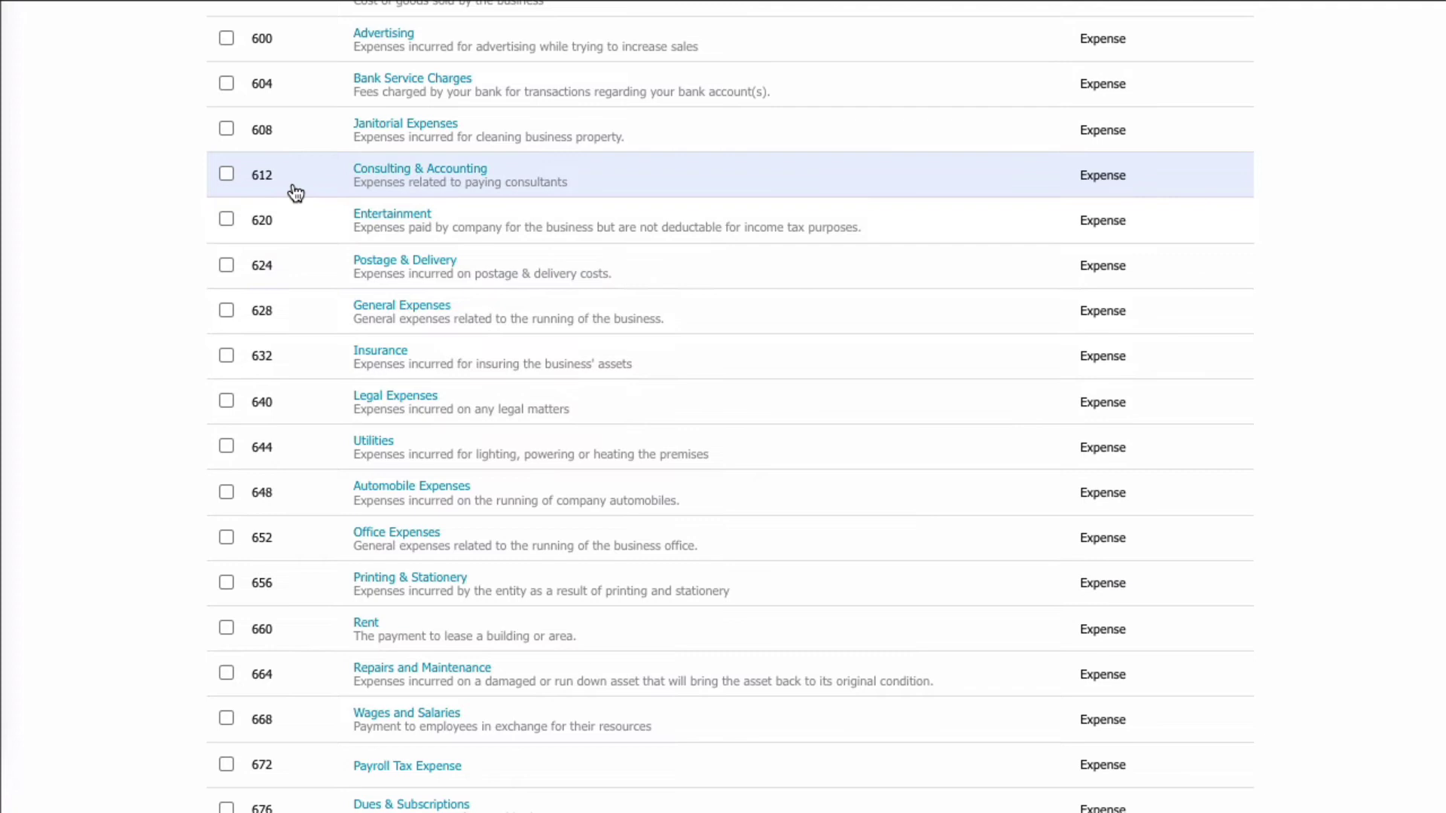
scroll(296, 193, "up", 2)
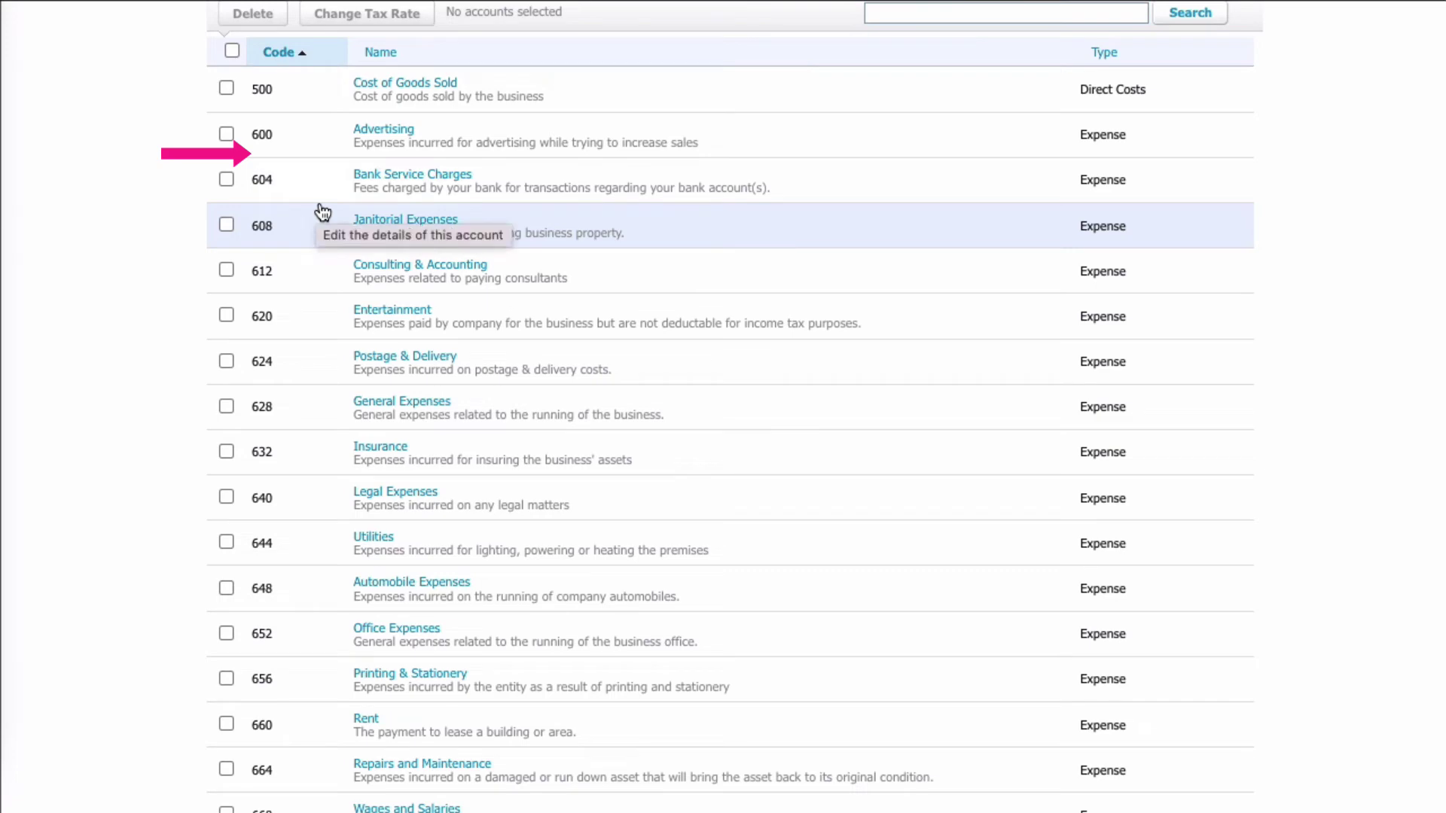
scroll(620, 361, "down", 10)
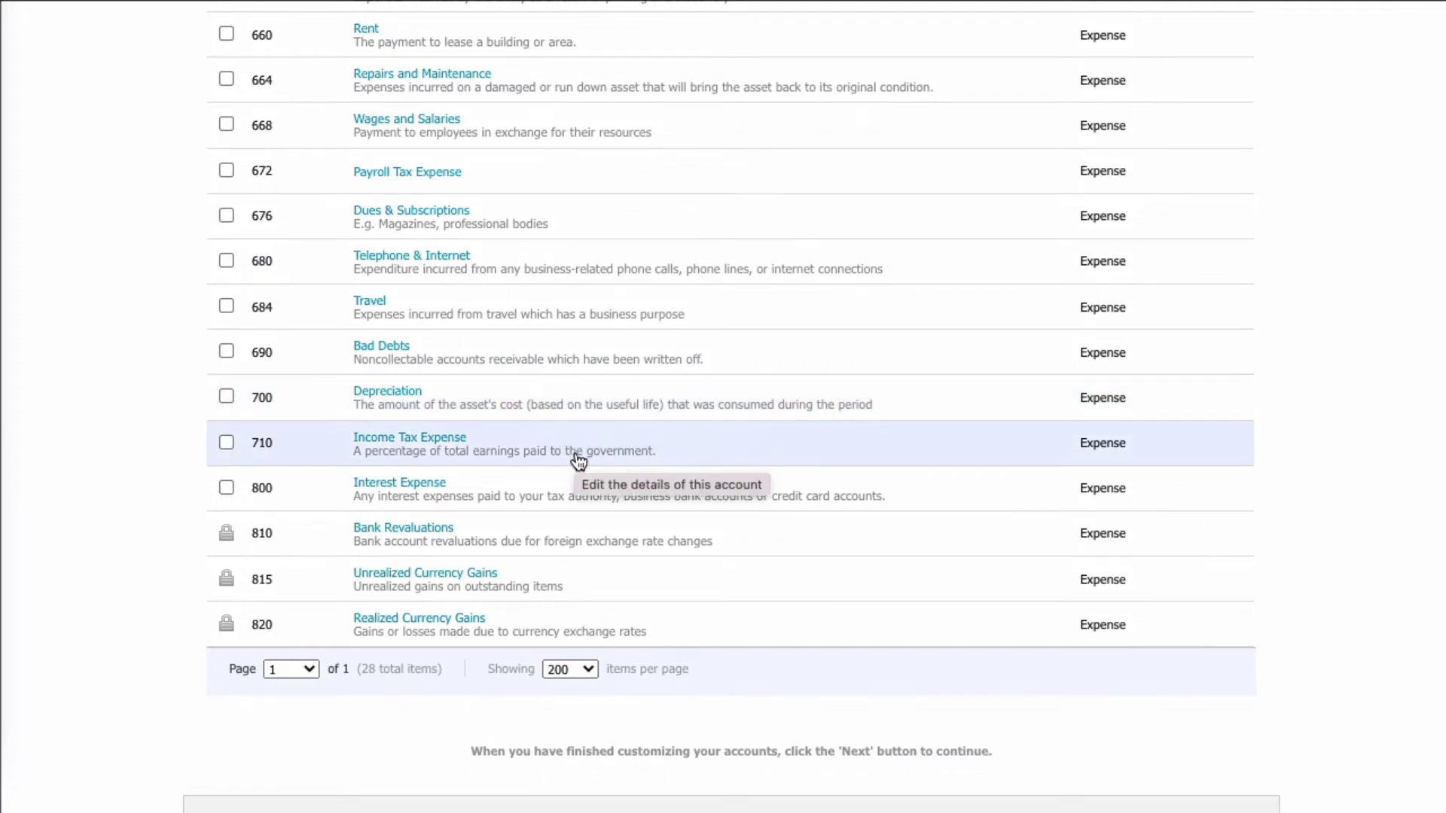
scroll(578, 461, "down", 1)
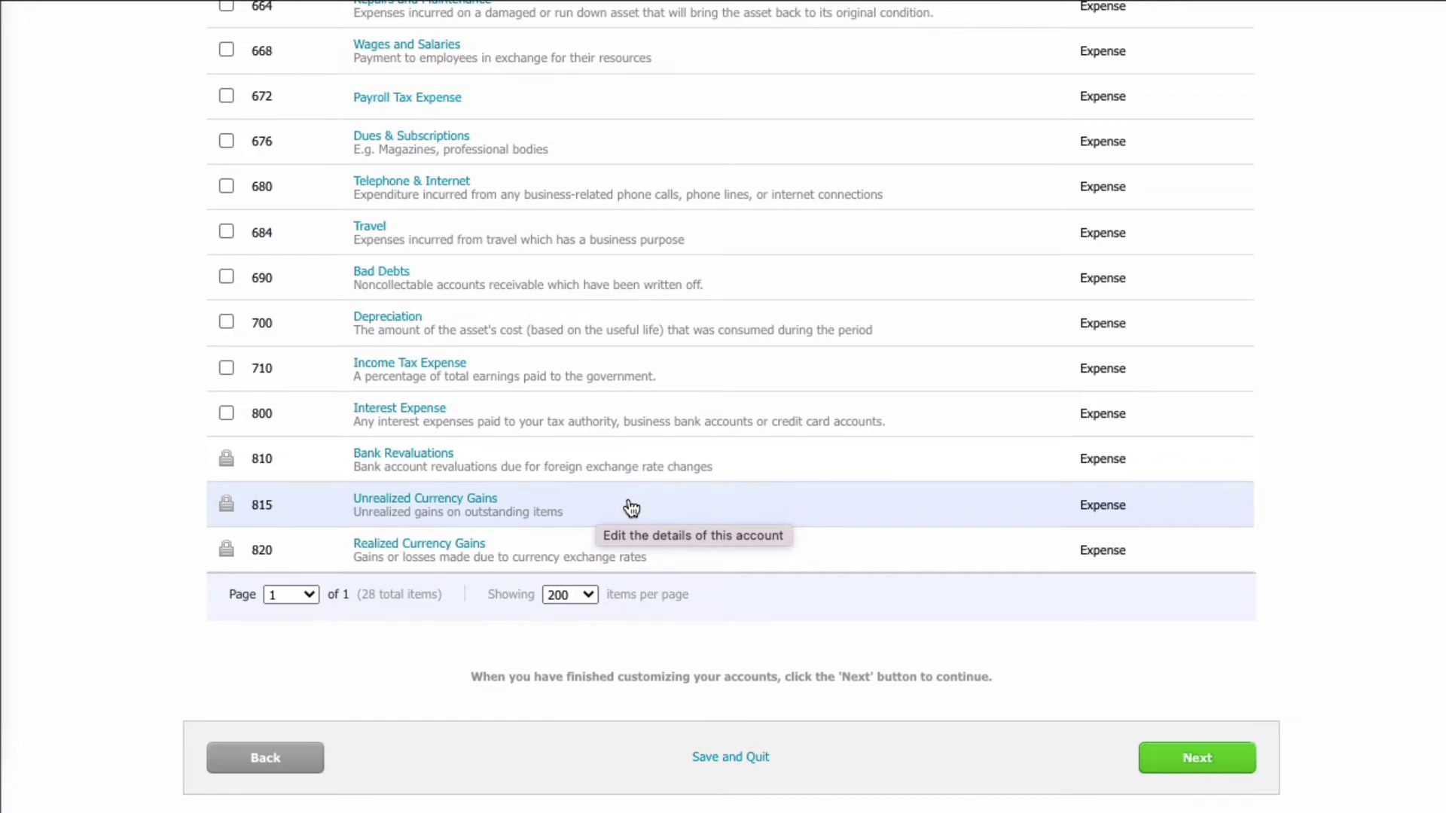
scroll(753, 414, "up", 15)
left_click(687, 359)
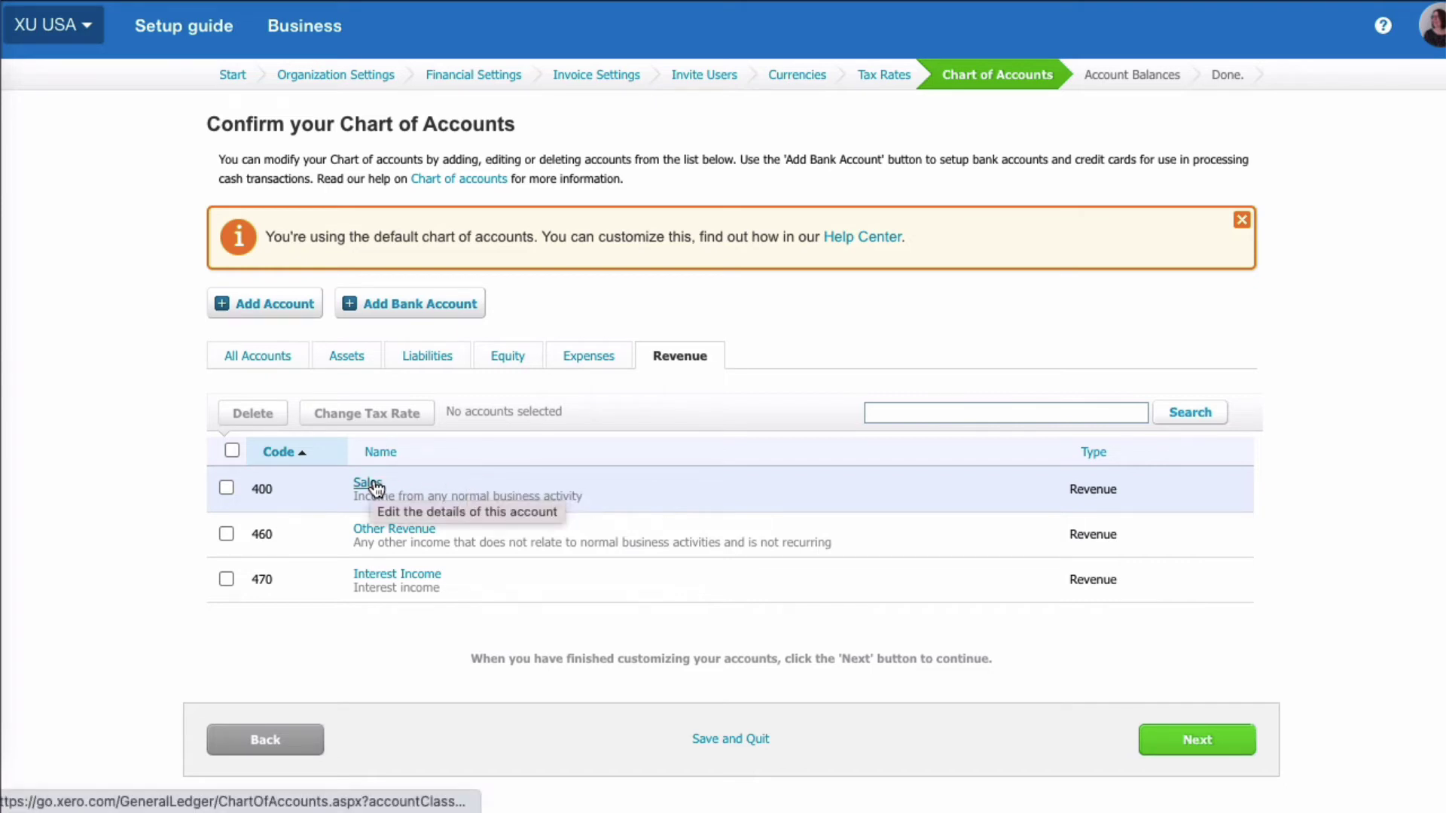
Review revenue accounts 400 Sales, 460 Other Revenue and 470 Interest Income
scroll(647, 534, "down", 1)
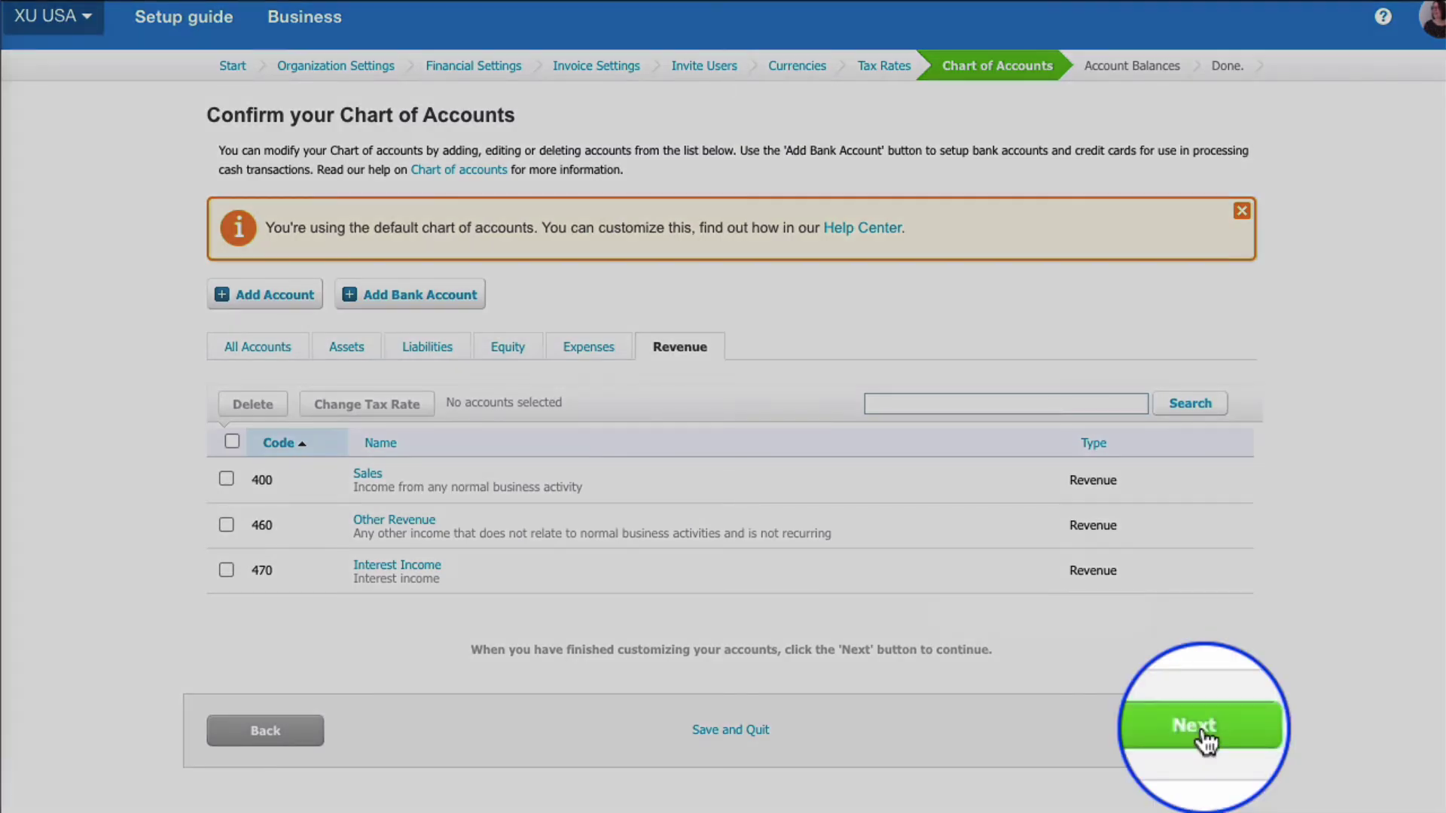
Confirm the chart without bank accounts and keep March 2022 as the conversion month
left_click(1199, 732)
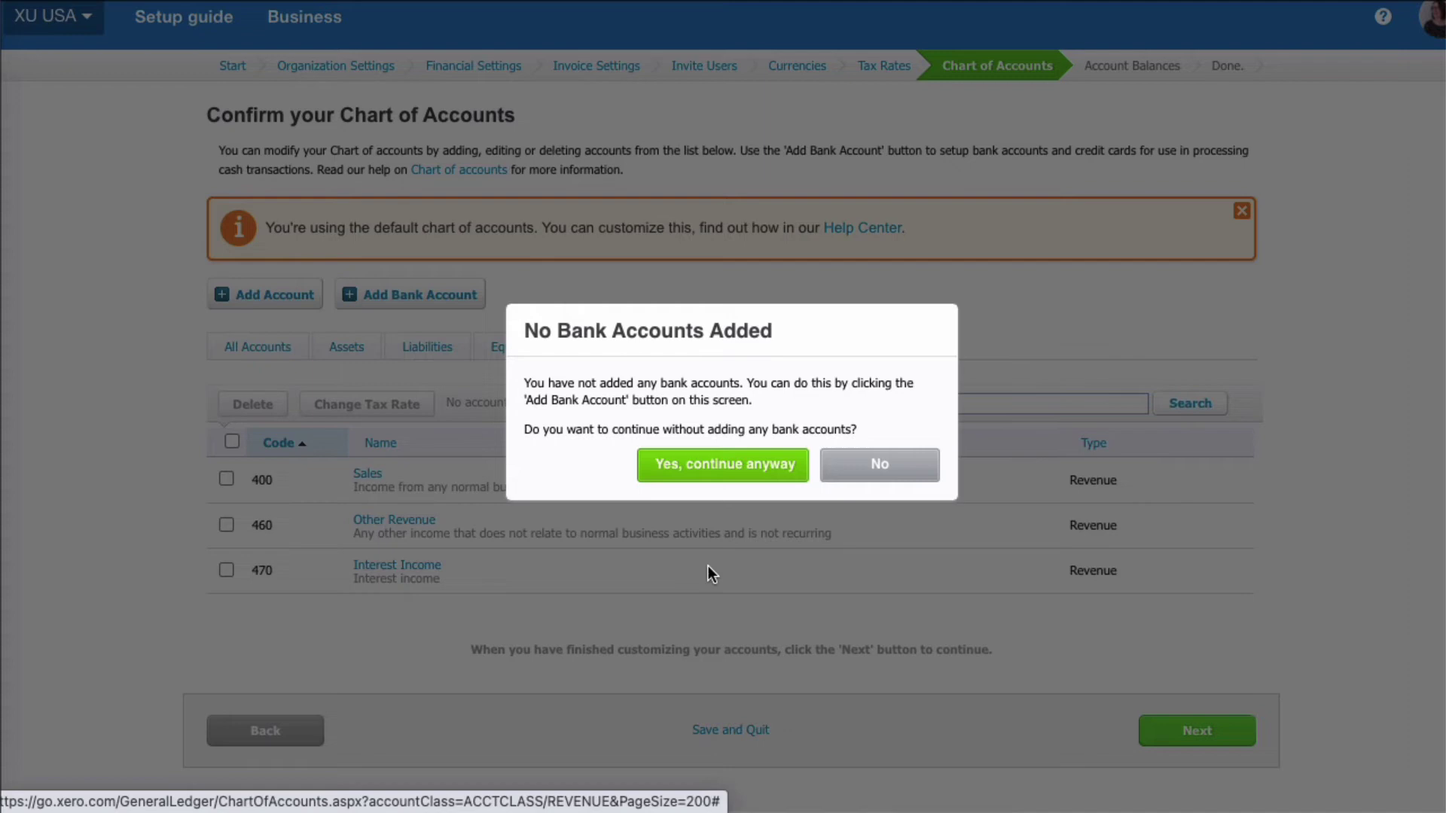
left_click(728, 464)
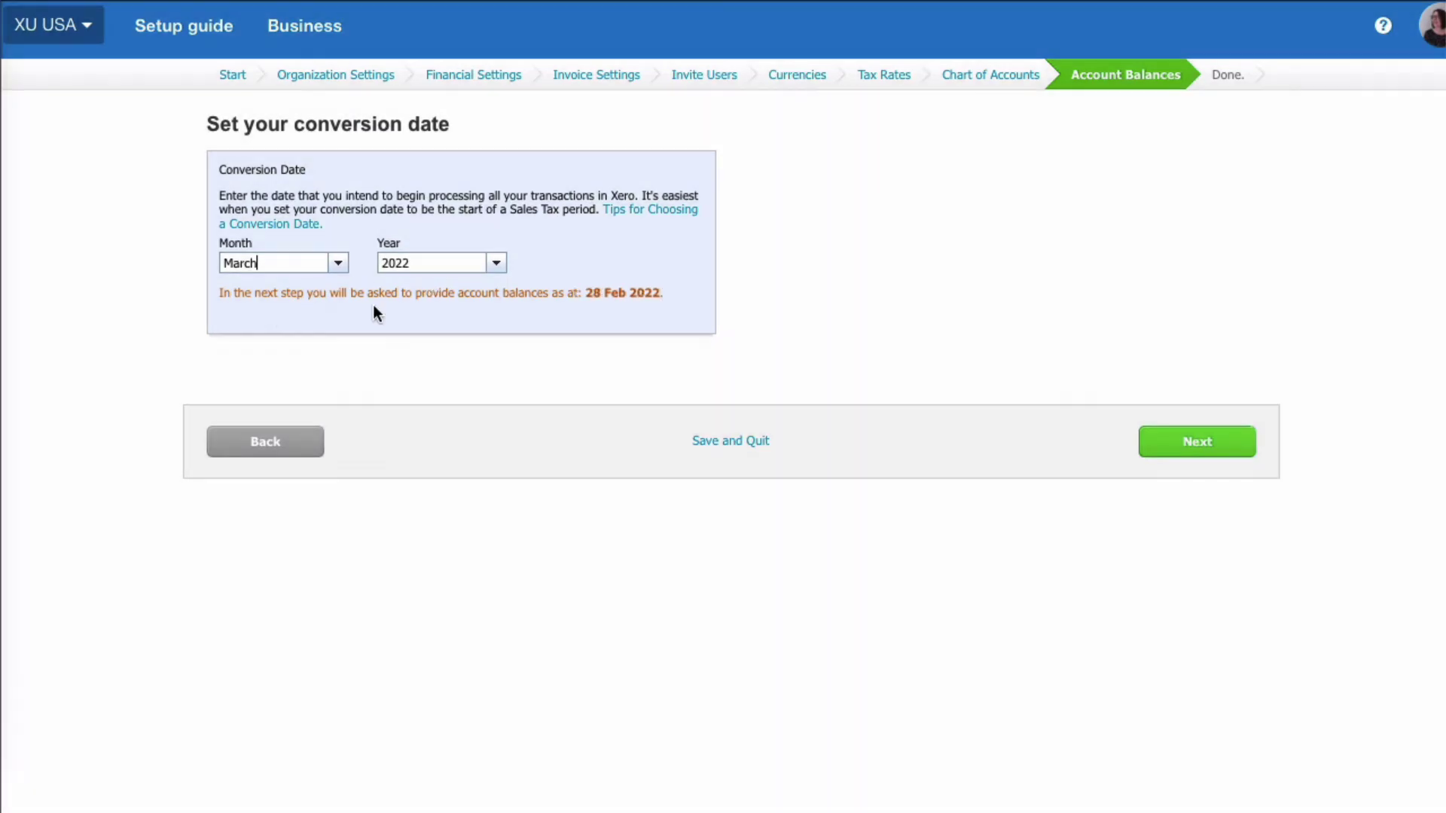
left_click(339, 268)
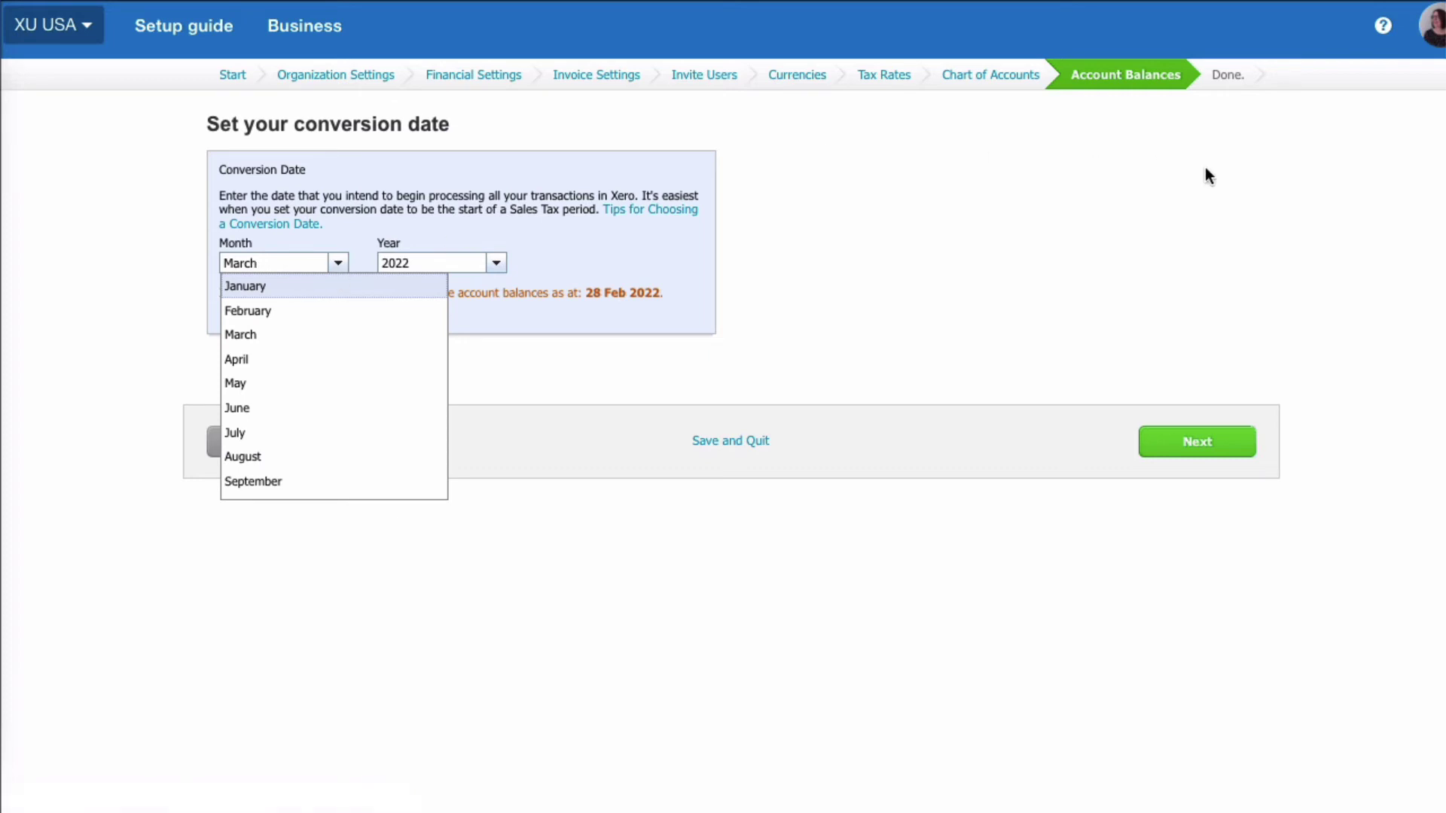
left_click(1137, 254)
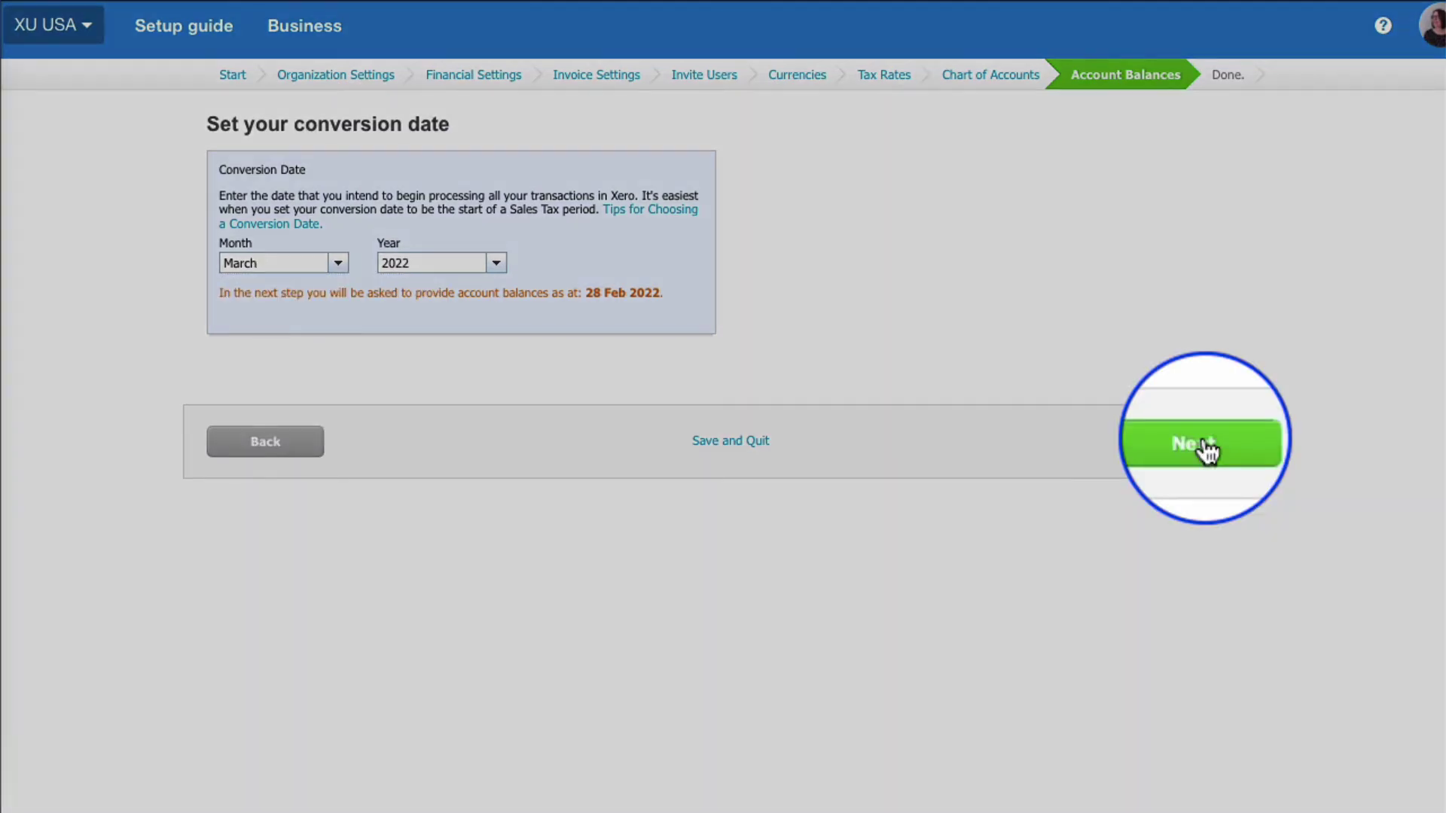
Accept the March 2022 conversion date and the 0.00 opening balances
left_click(1197, 442)
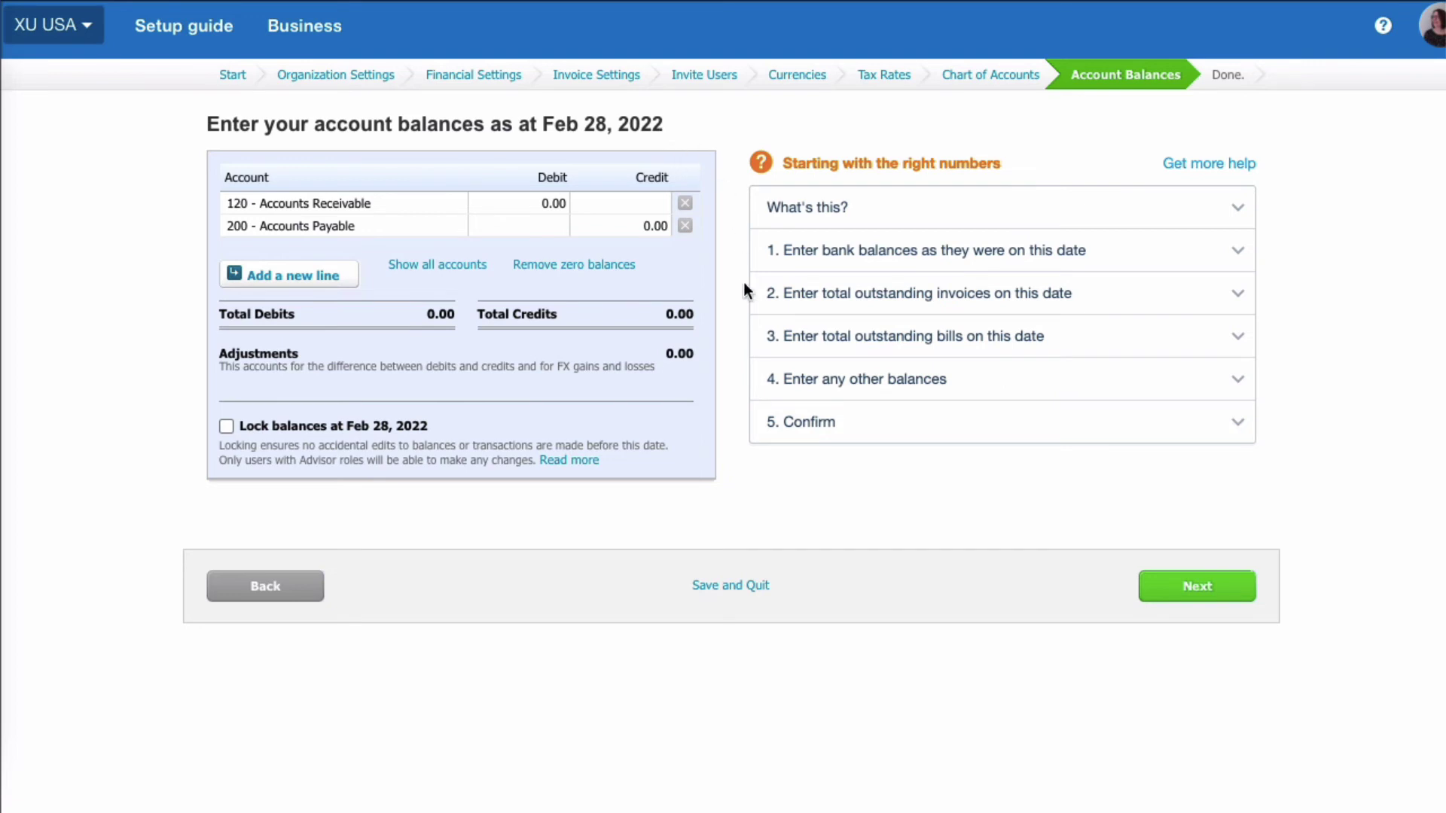
left_click(1209, 595)
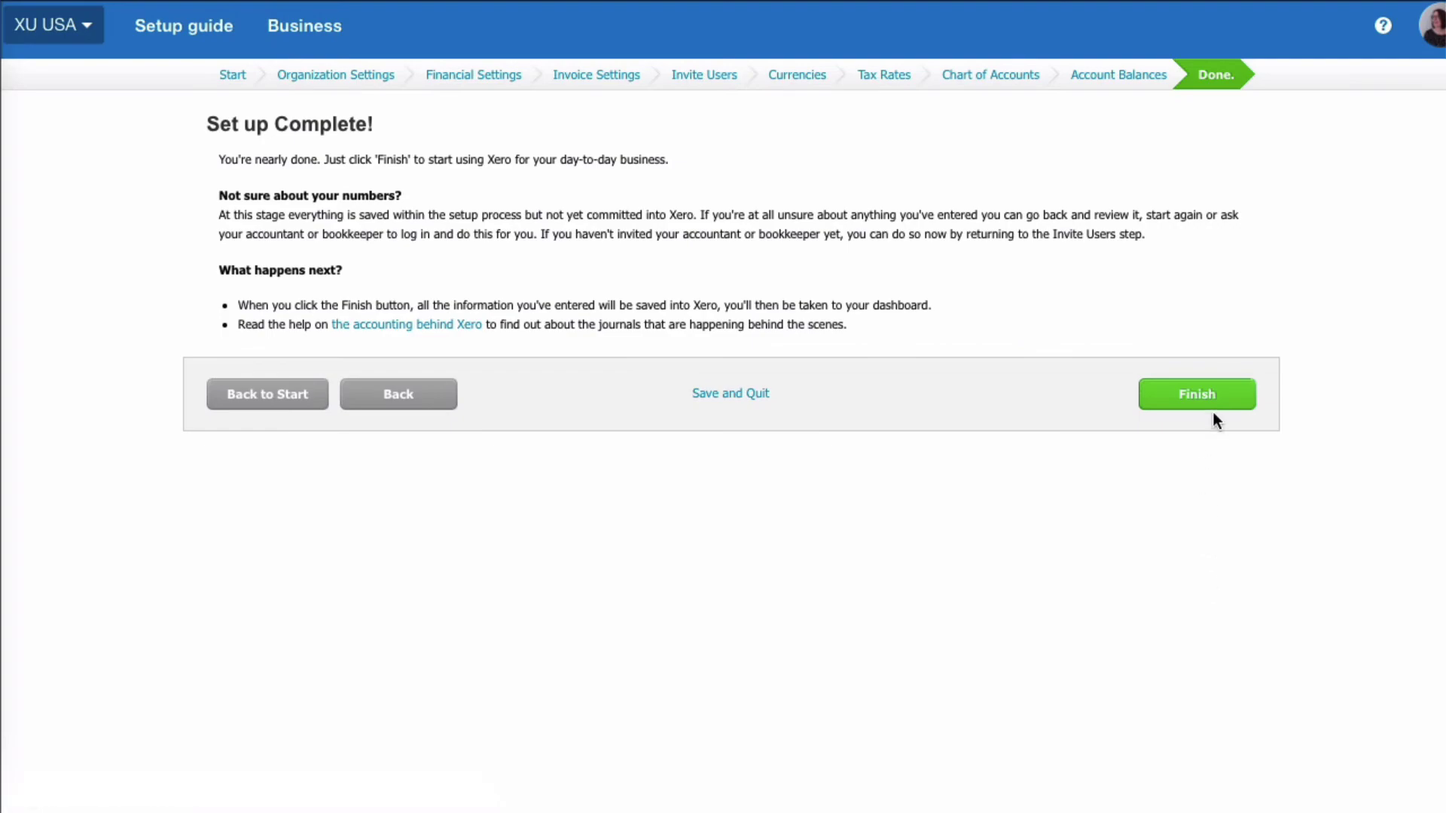
Finish the business setup and list only asset accounts 120–161 in the chart of accounts
left_click(1208, 403)
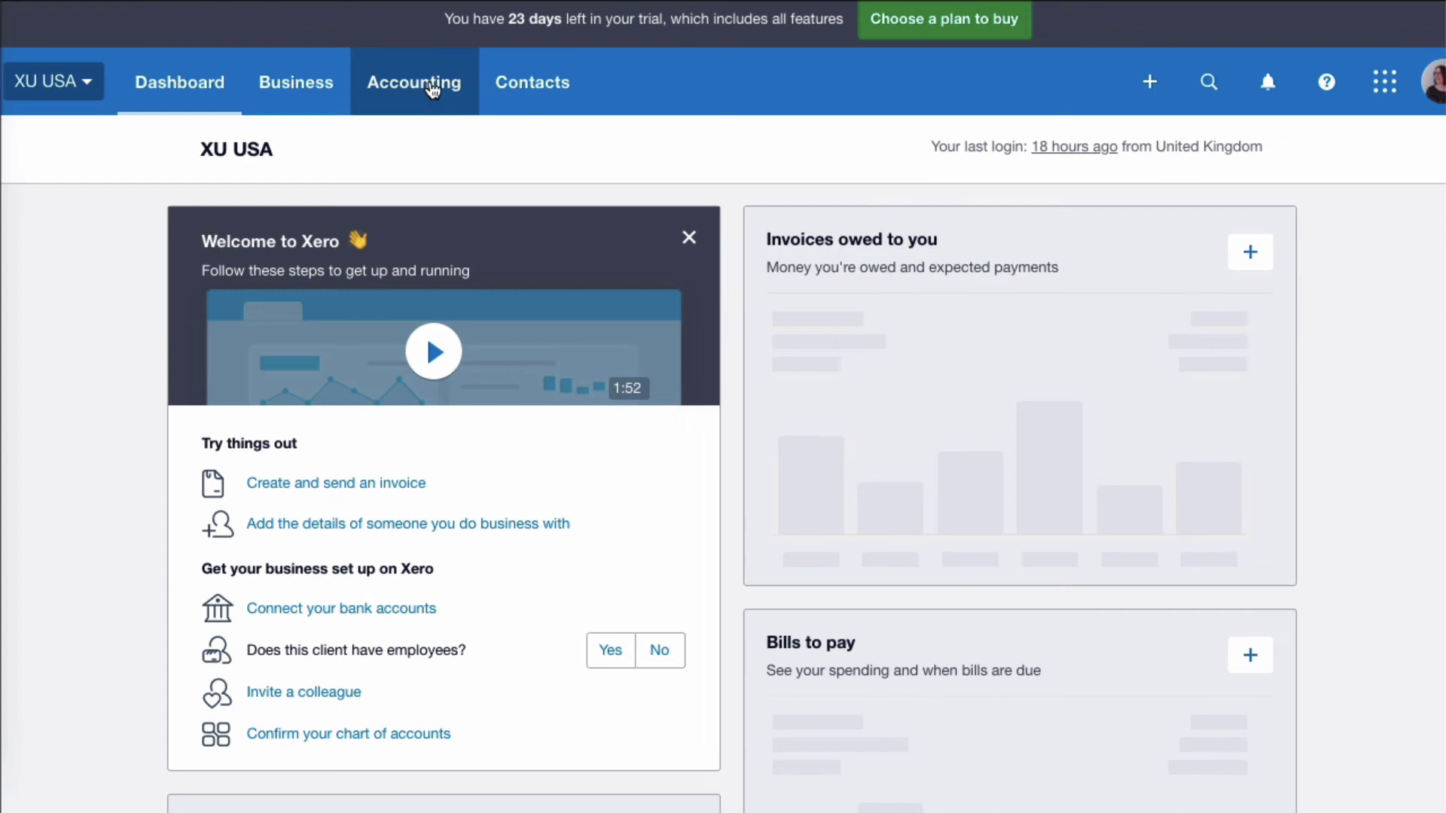
left_click(431, 75)
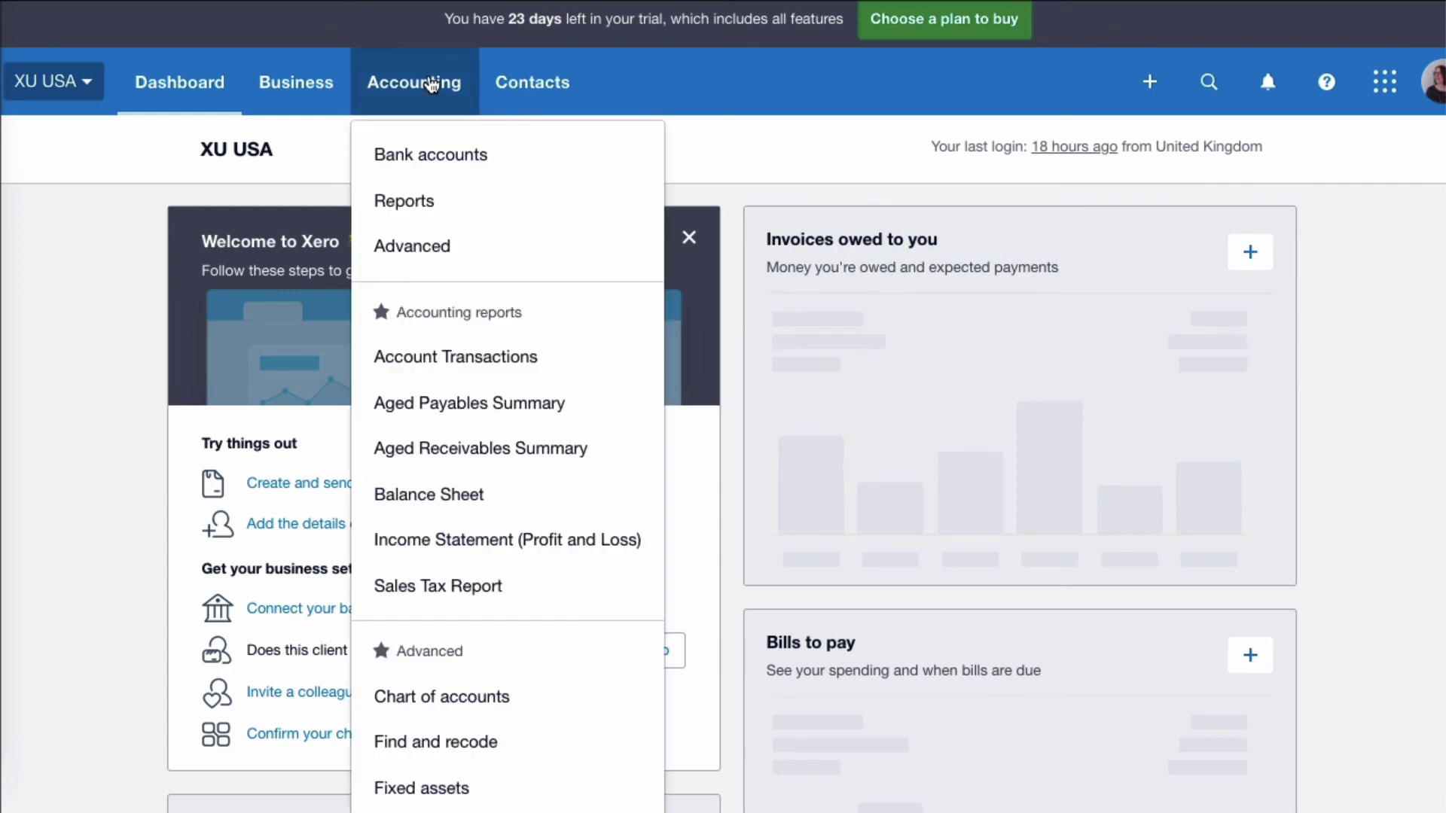
scroll(495, 350, "down", 2)
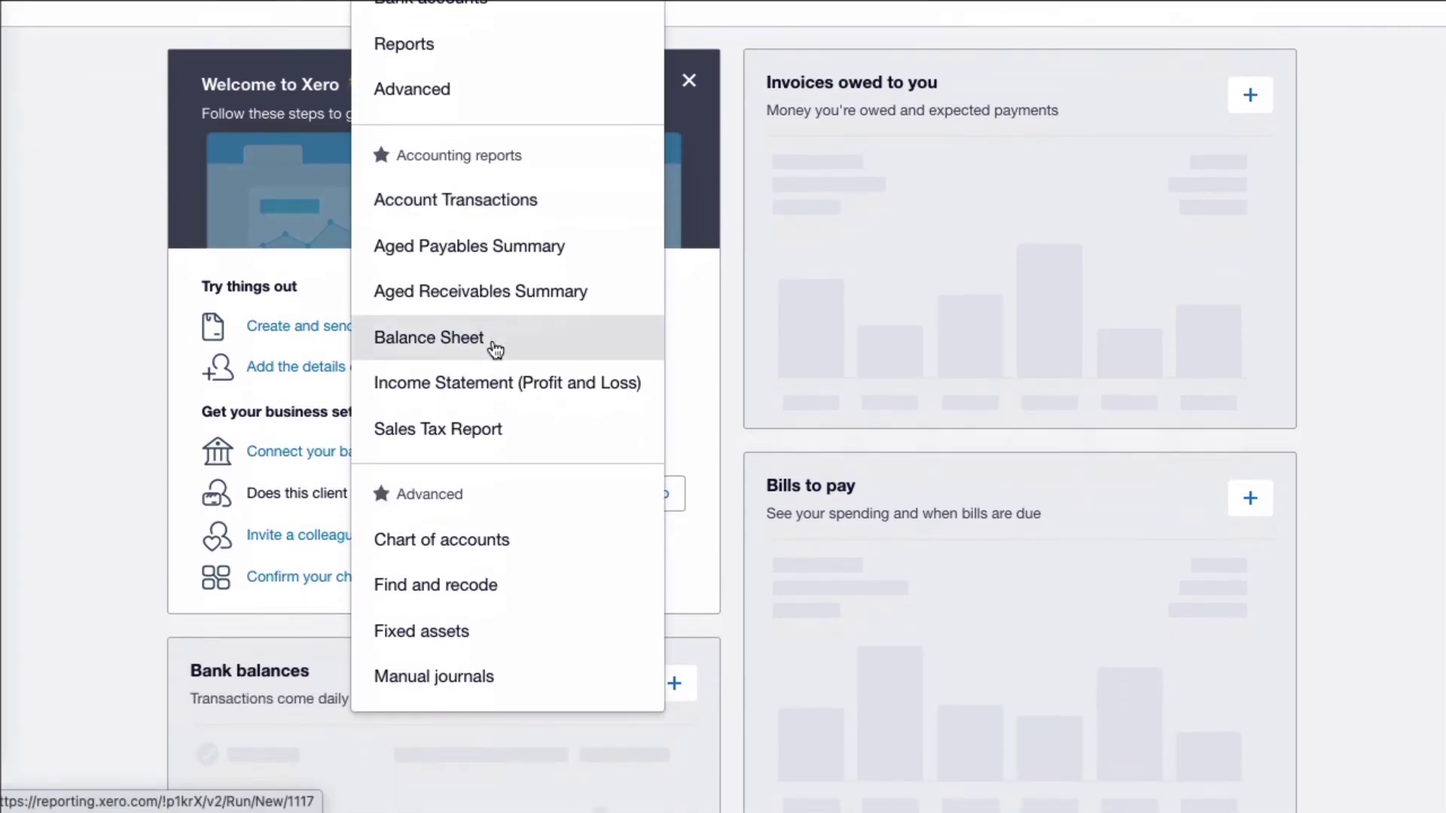
left_click(475, 542)
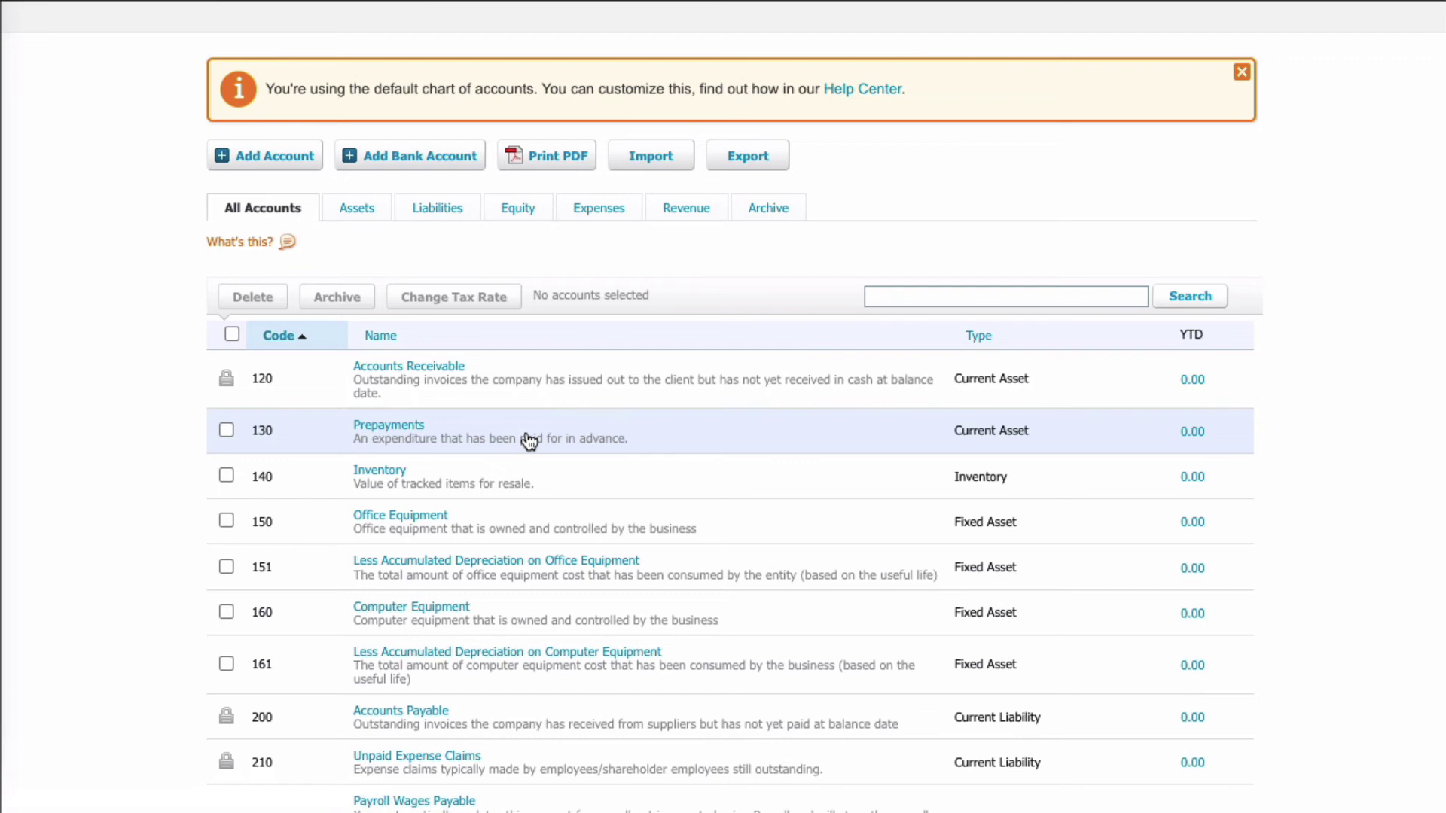
left_click(358, 210)
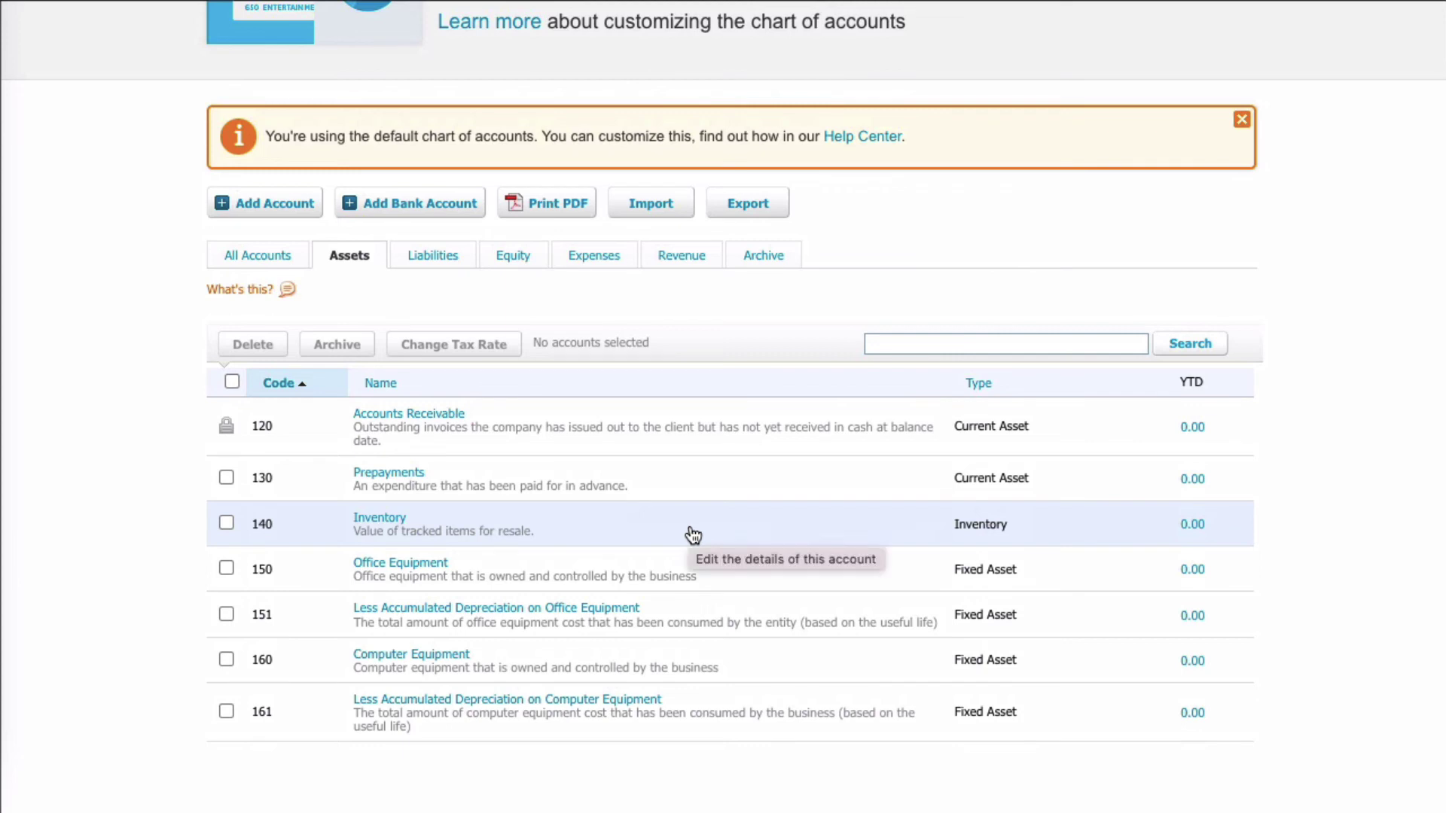
scroll(557, 414, "up", 1)
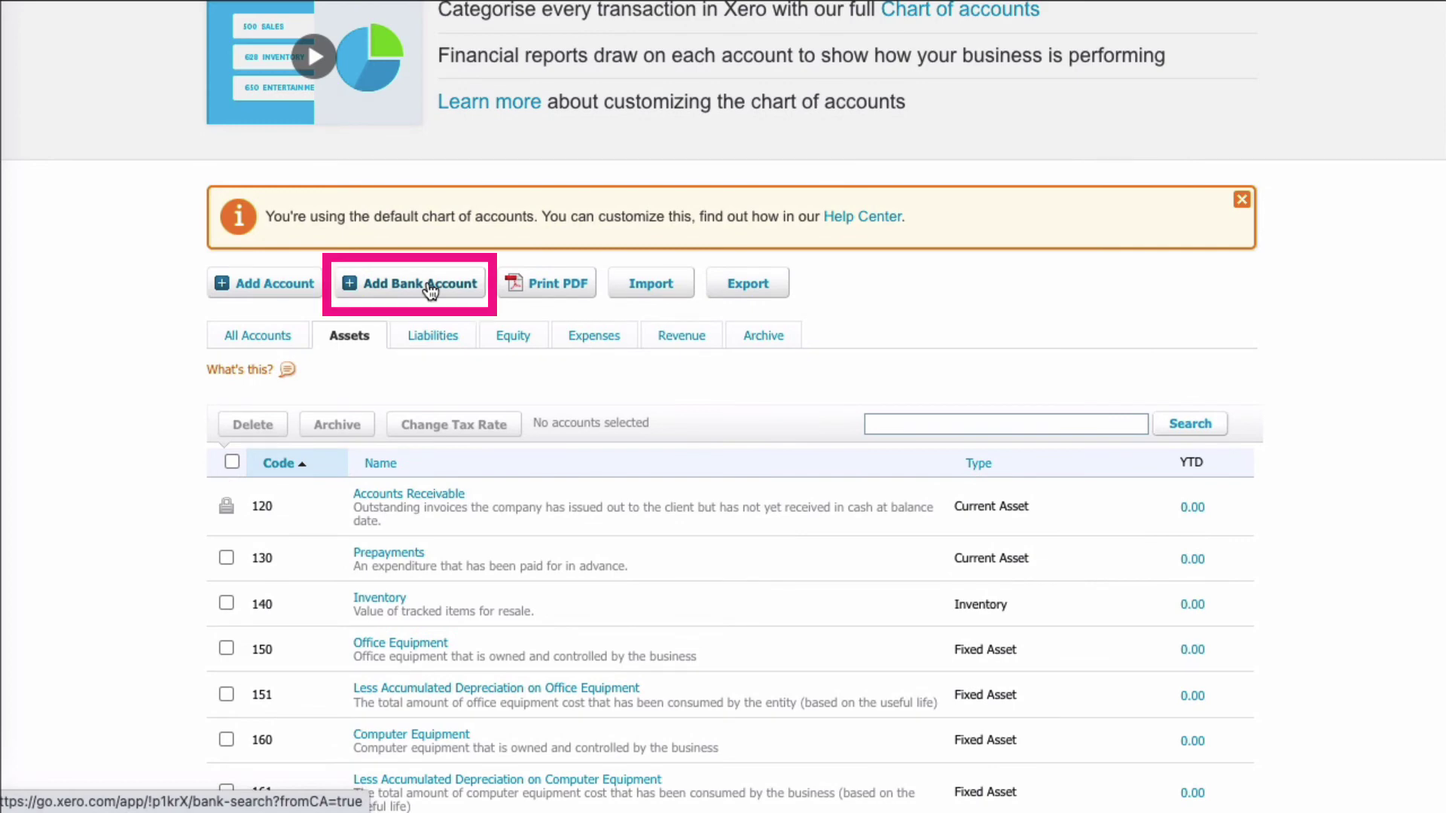
Start a new Citibank (US) bank account, skipping the bank feed connection for now
left_click(431, 291)
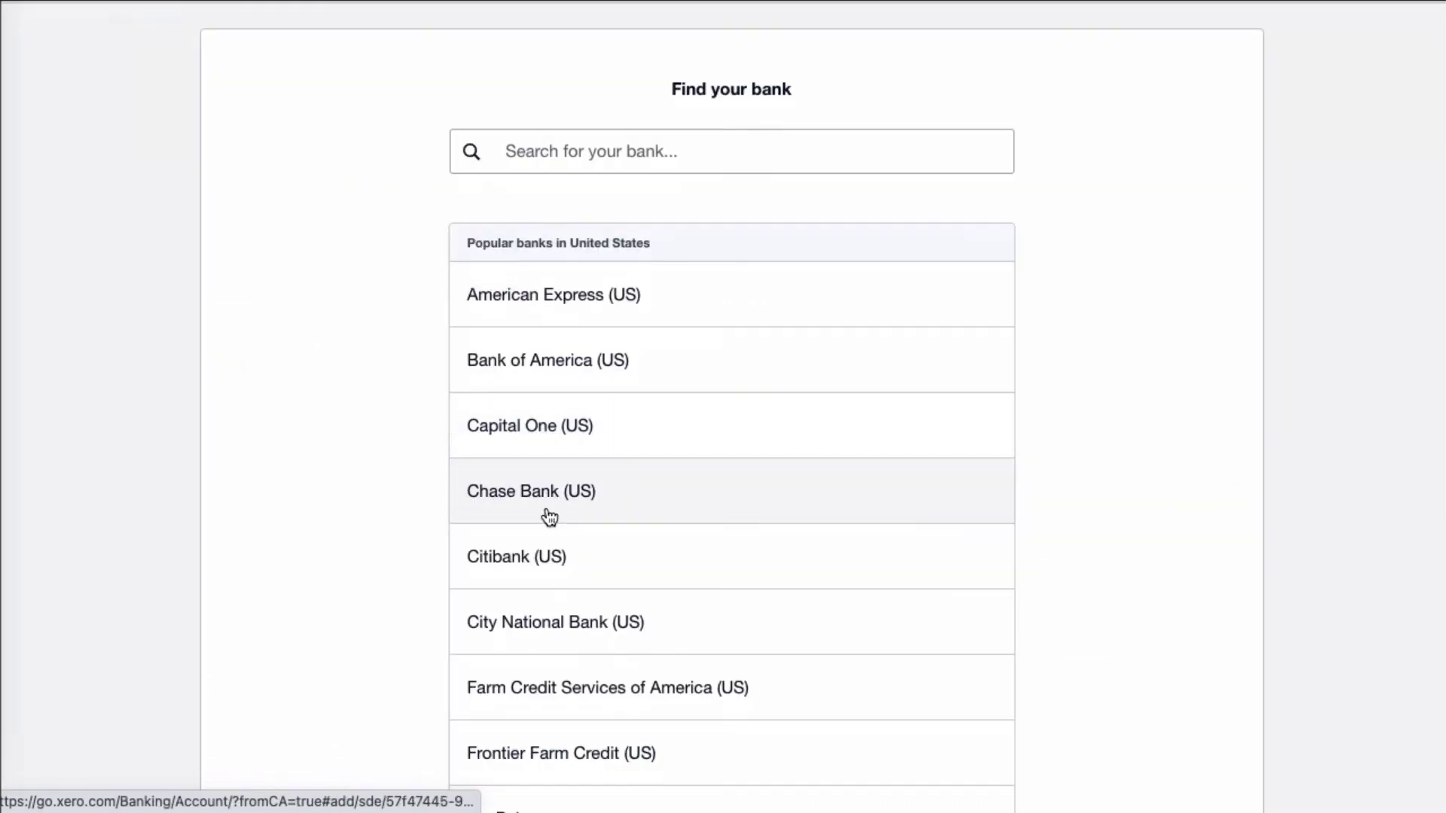
left_click(518, 554)
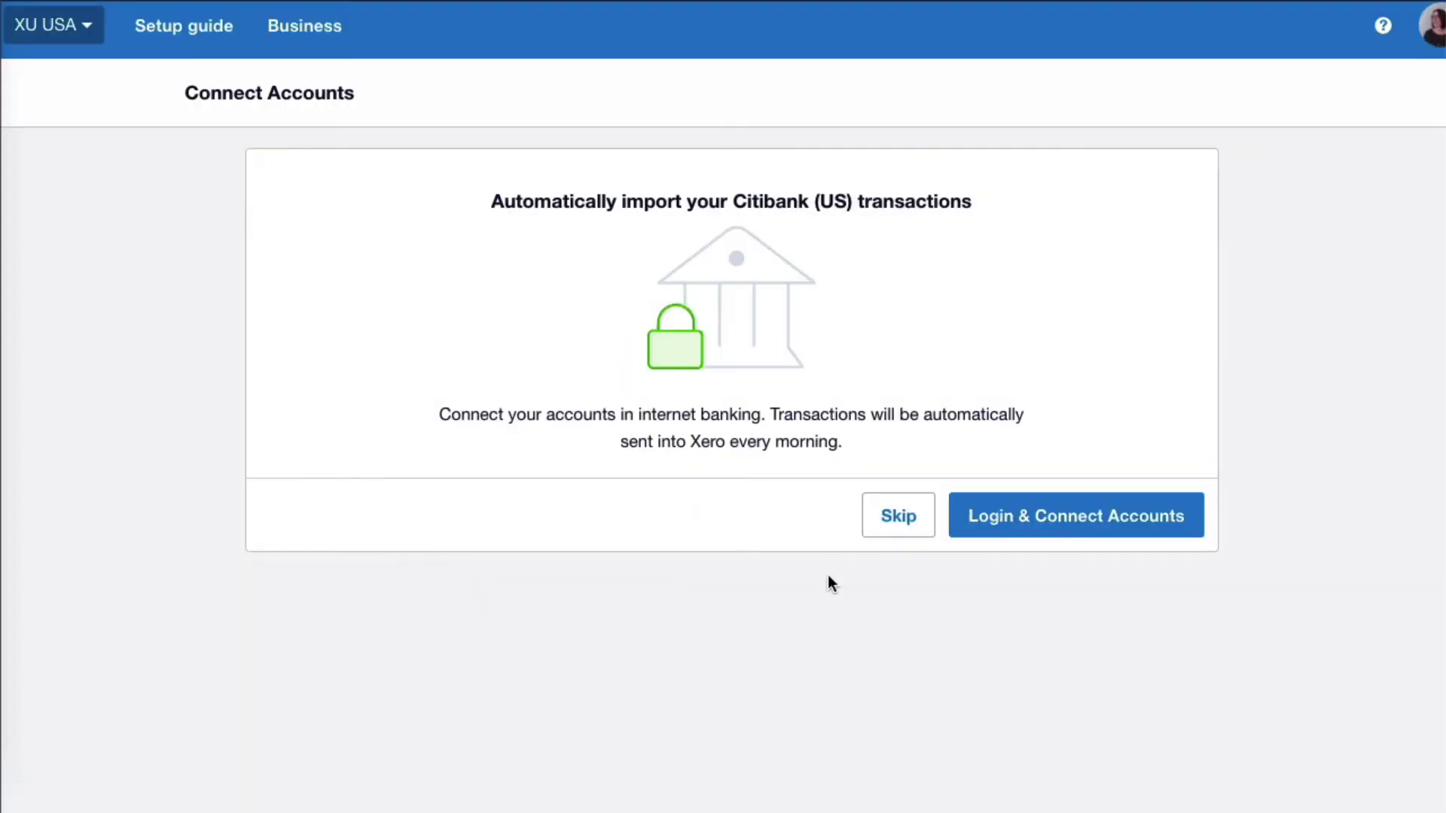
left_click(904, 518)
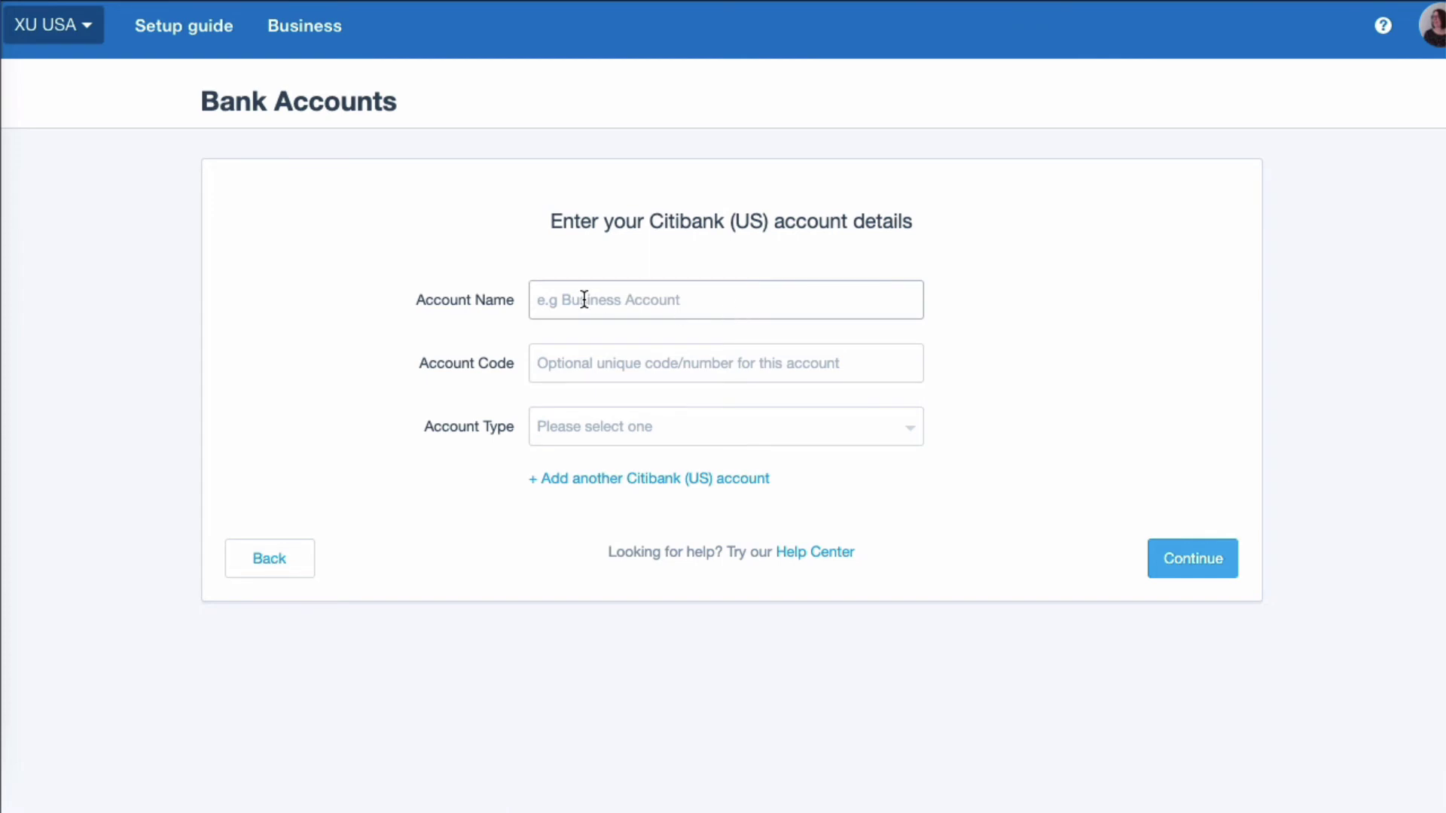
Name it 'Business Account' with code 100, type Everyday, enter the account number, and save
left_click(584, 299)
type("Bu")
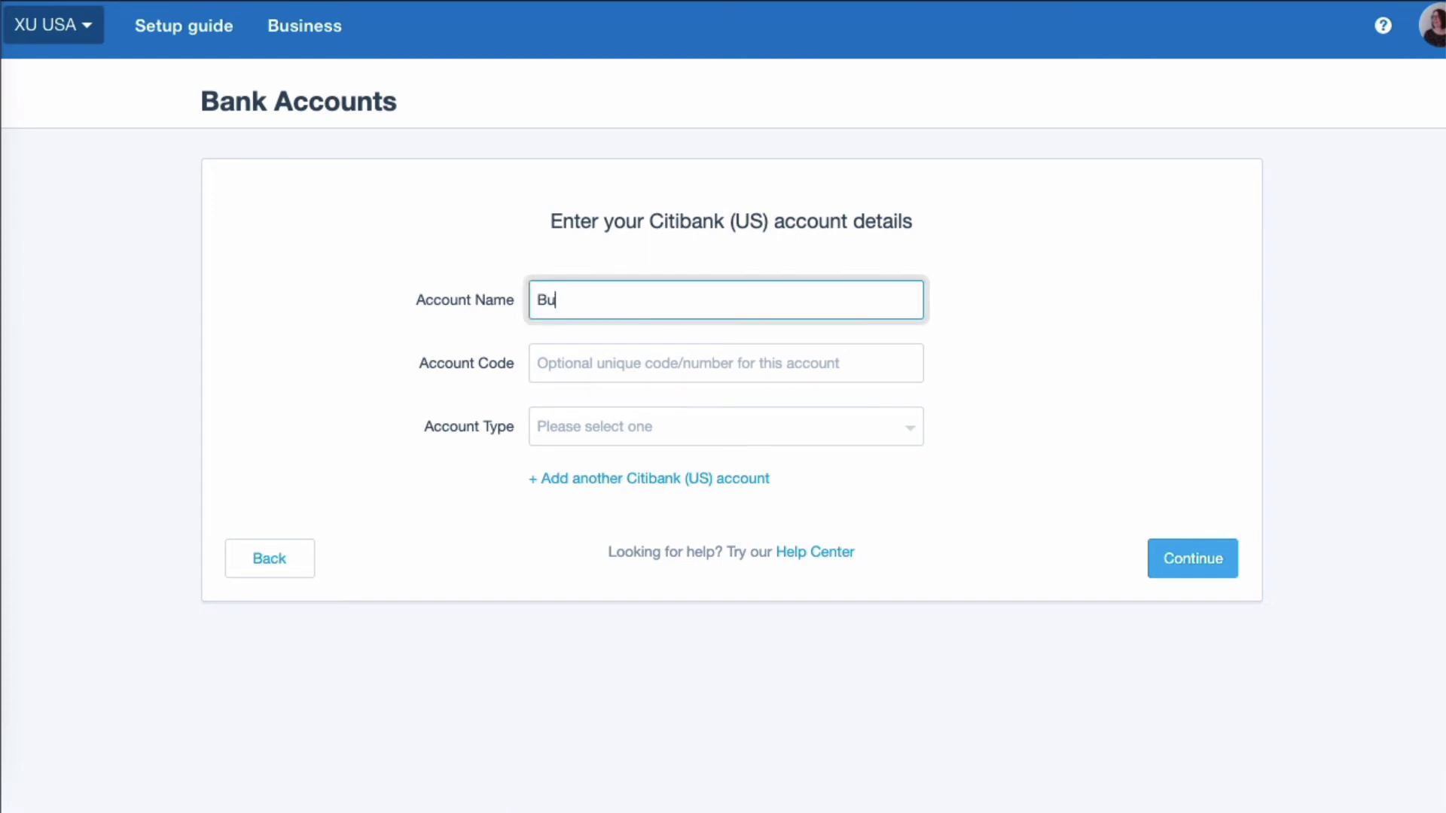
type("siness Account")
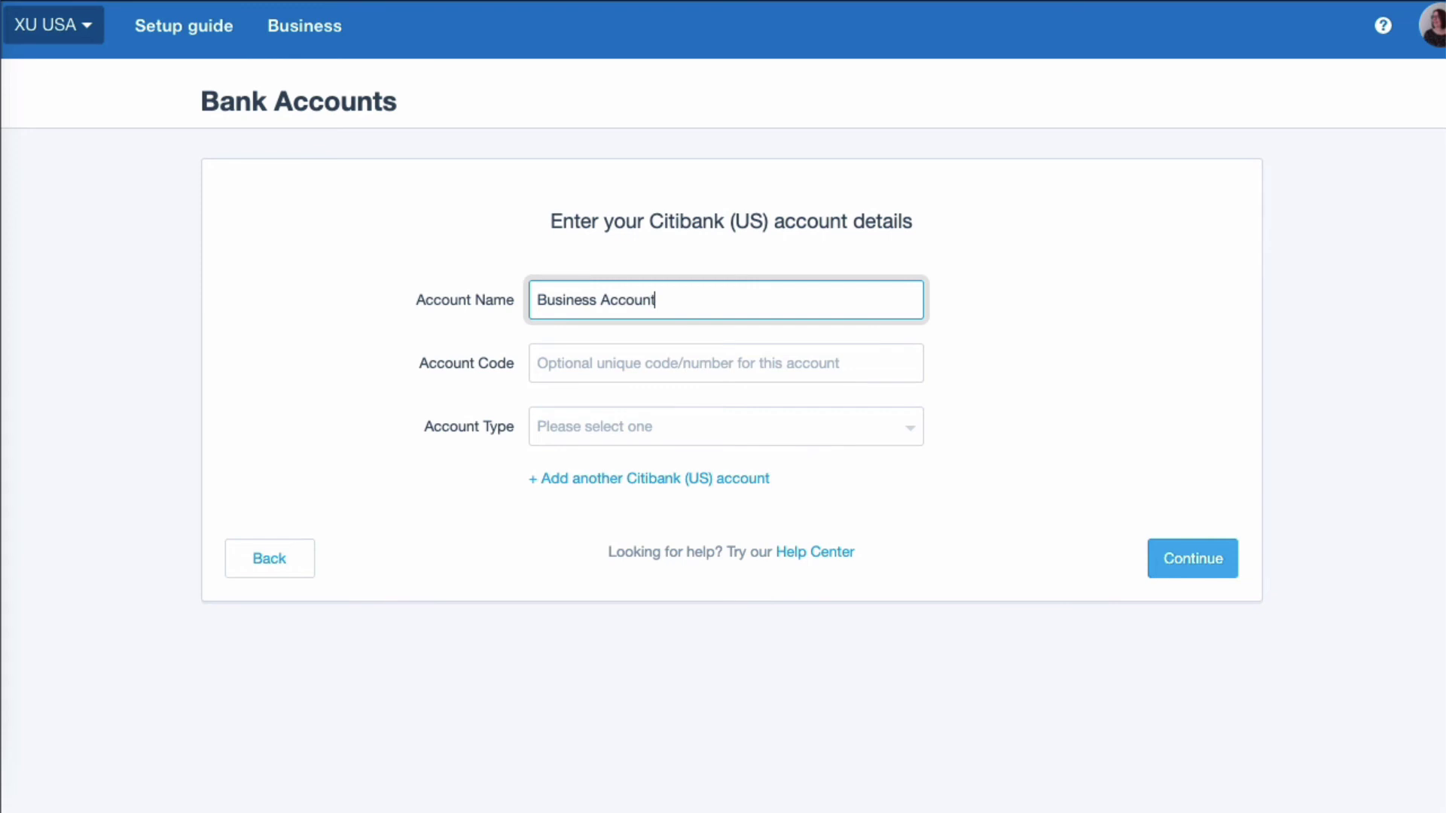
left_click(548, 369)
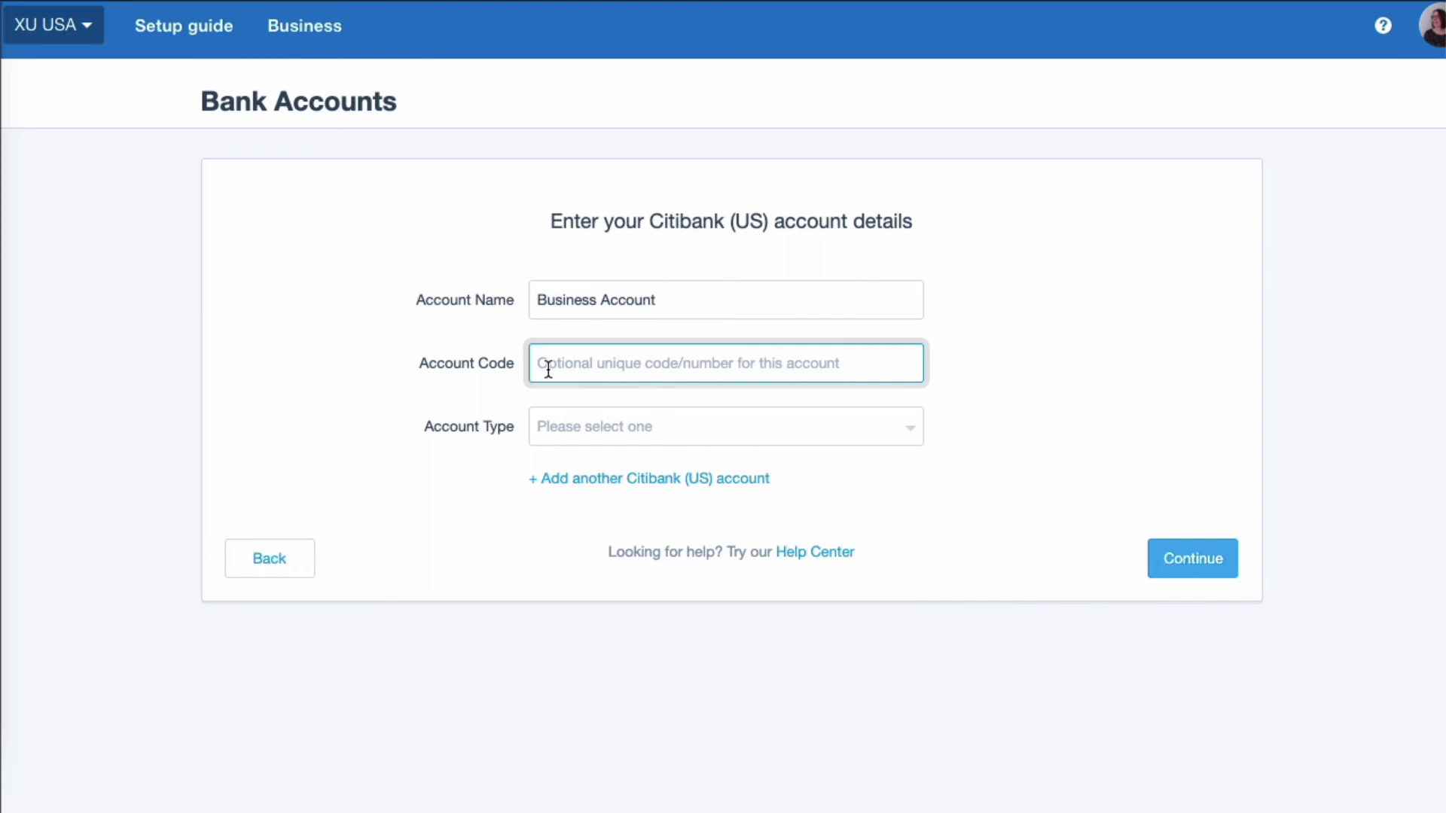
type("100")
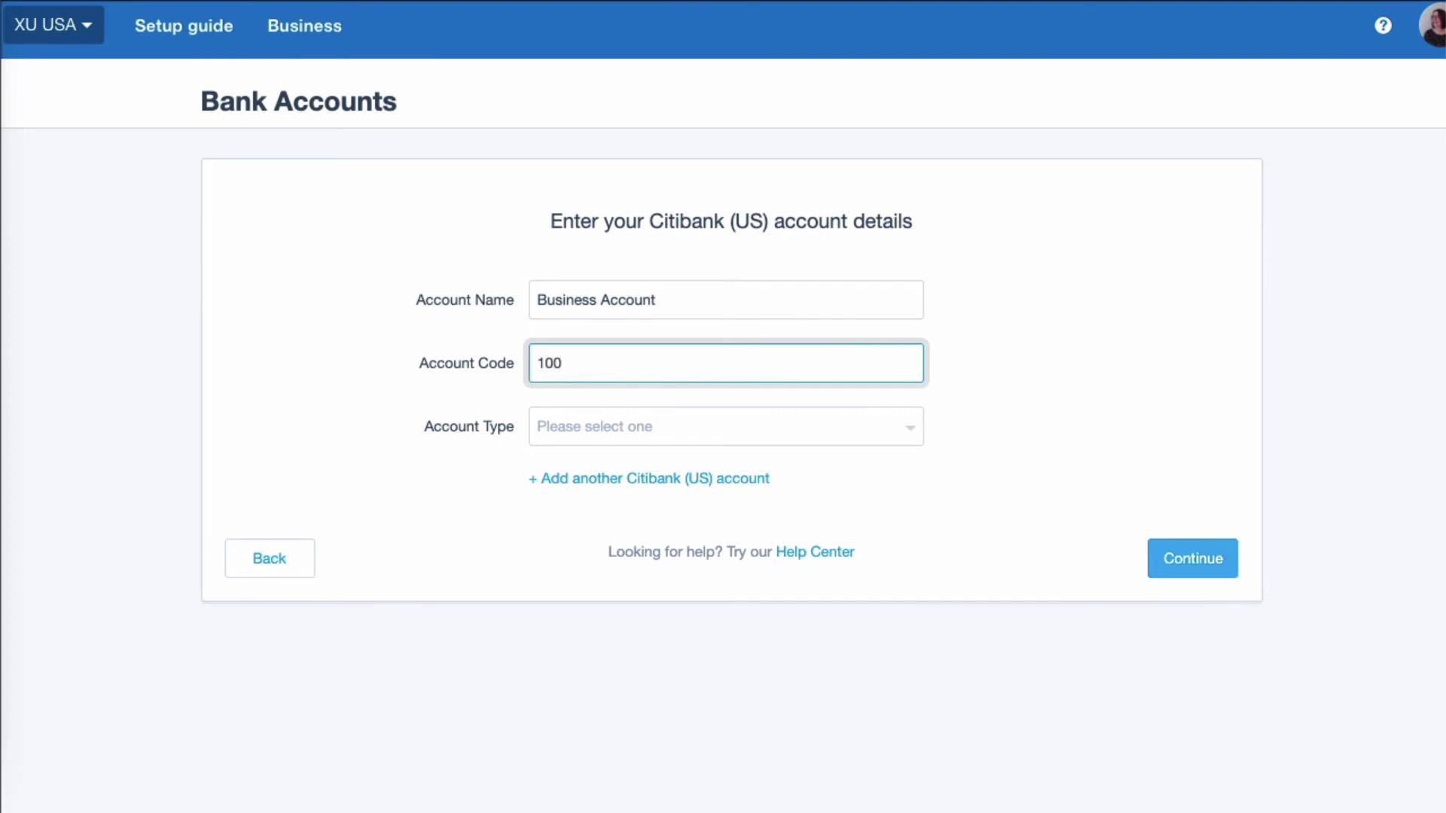
left_click(616, 442)
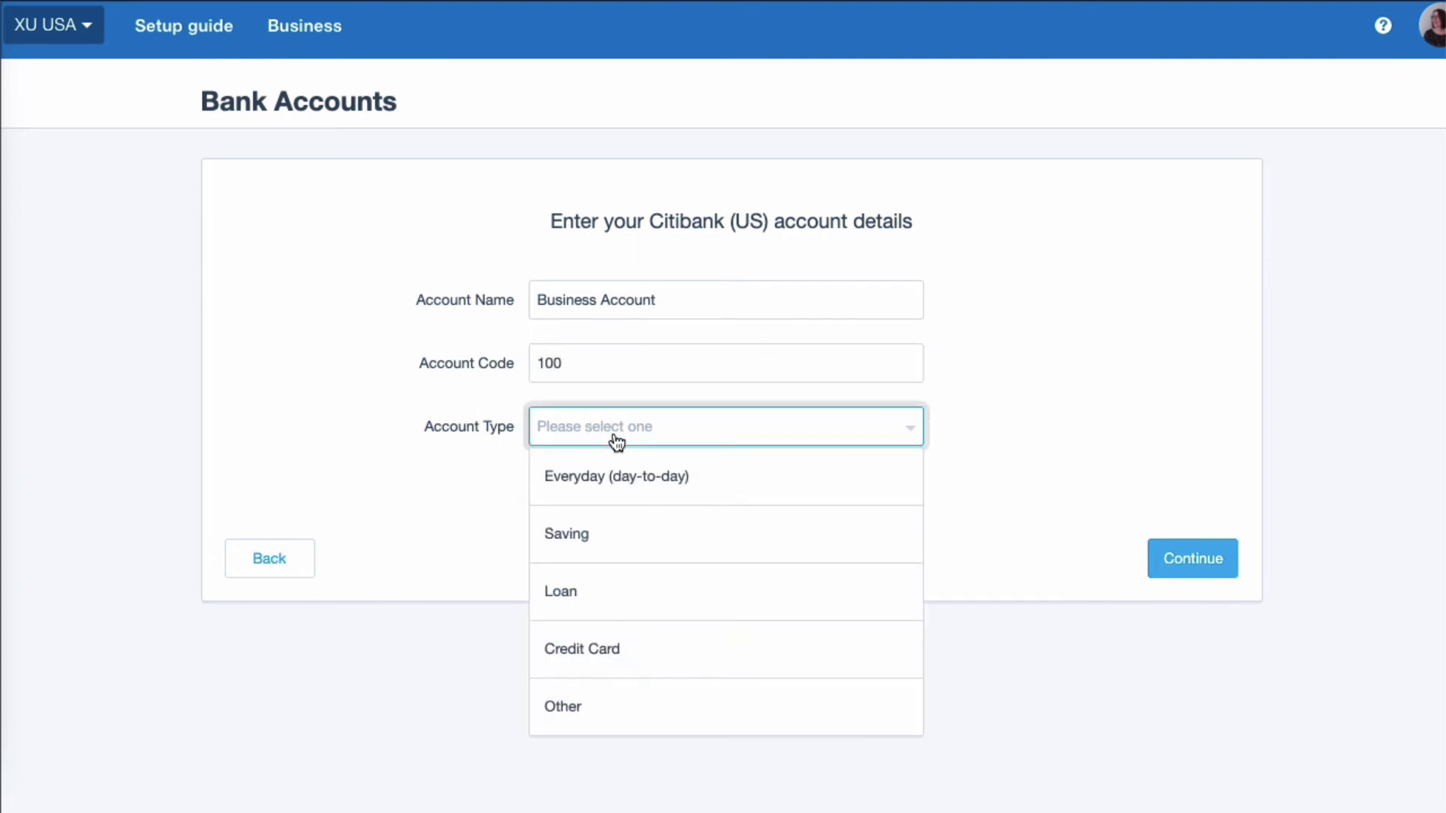
left_click(617, 482)
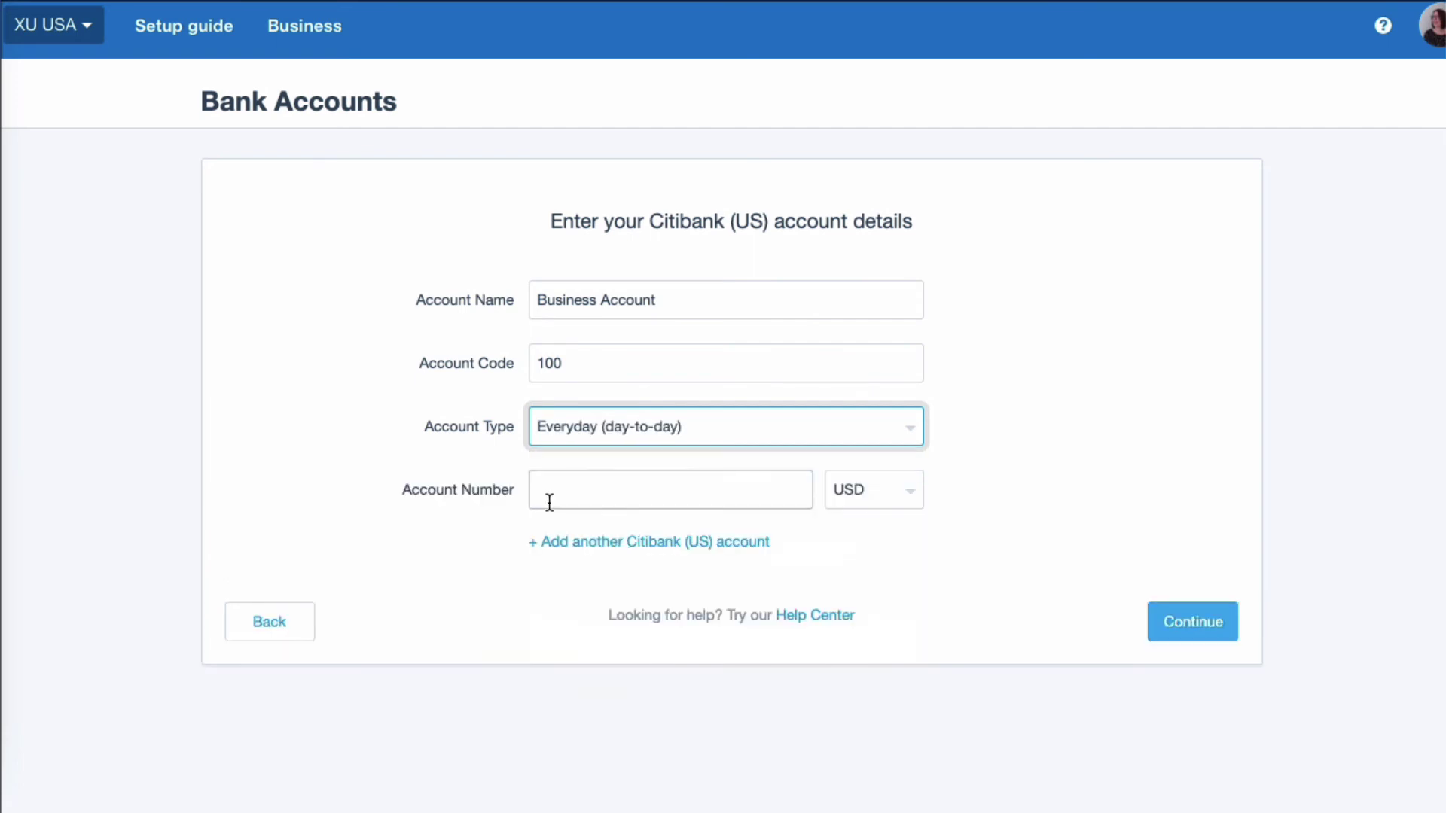
left_click(550, 502)
type("11111111")
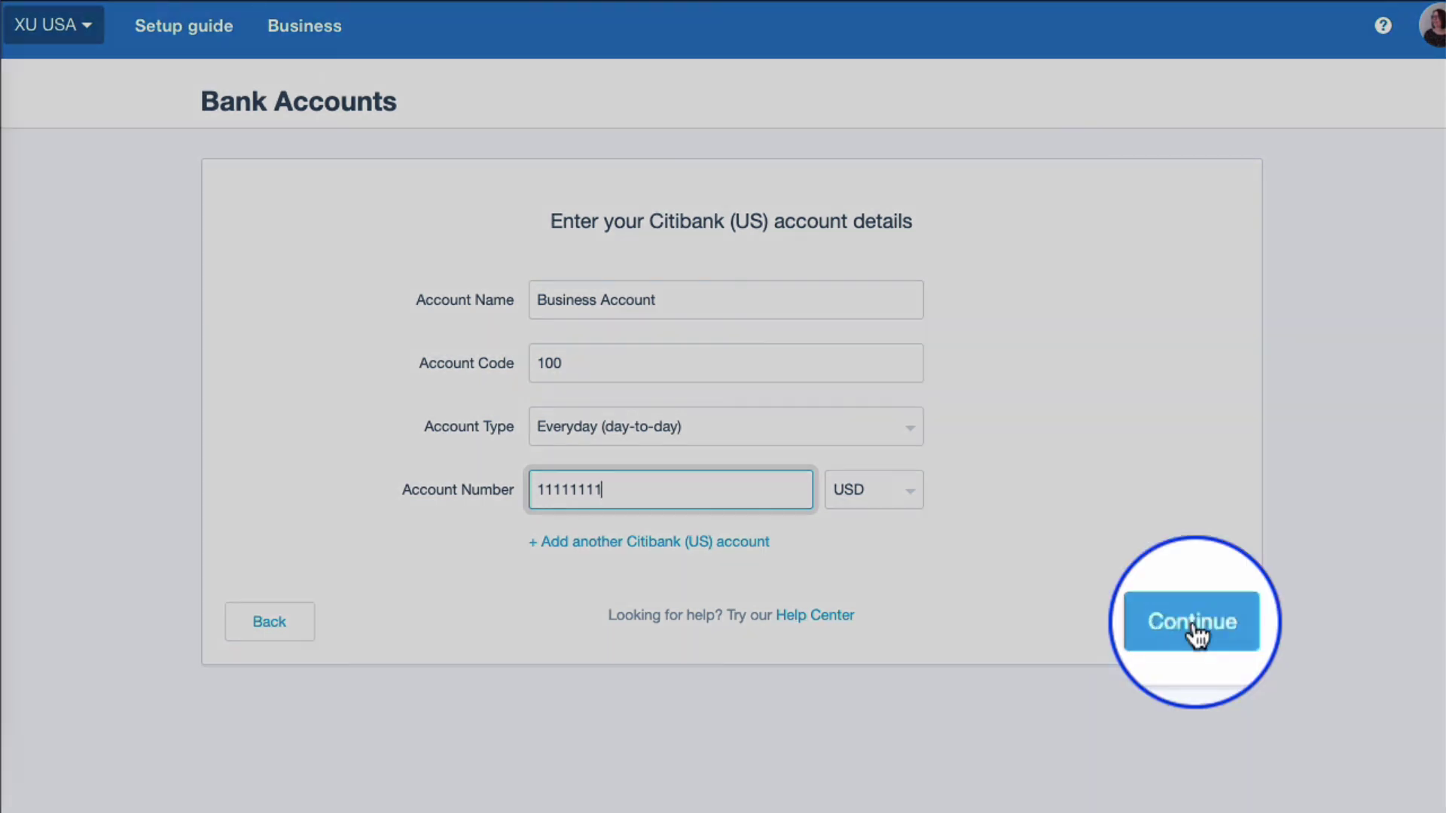
left_click(1194, 633)
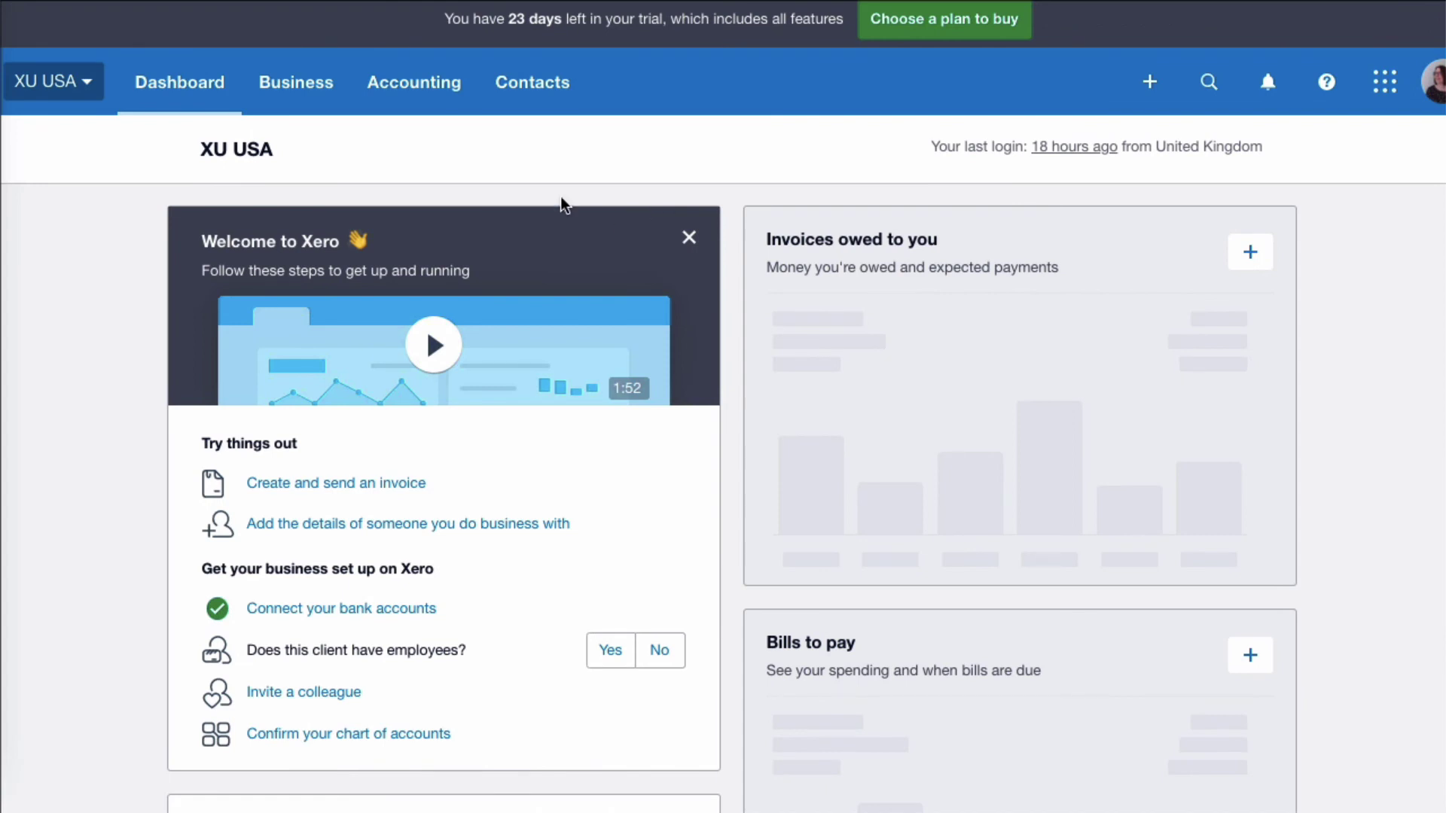
left_click(436, 88)
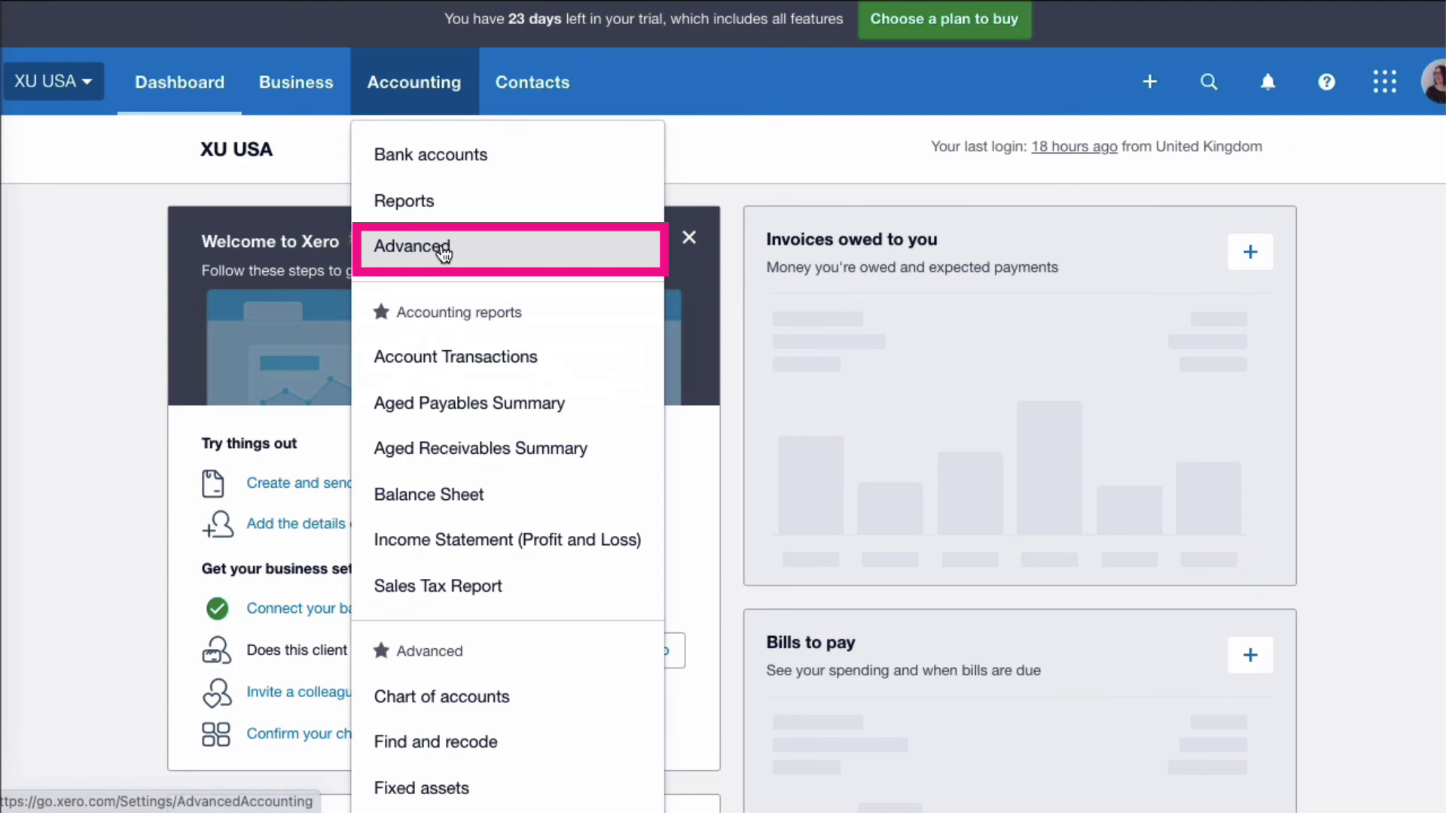
left_click(444, 253)
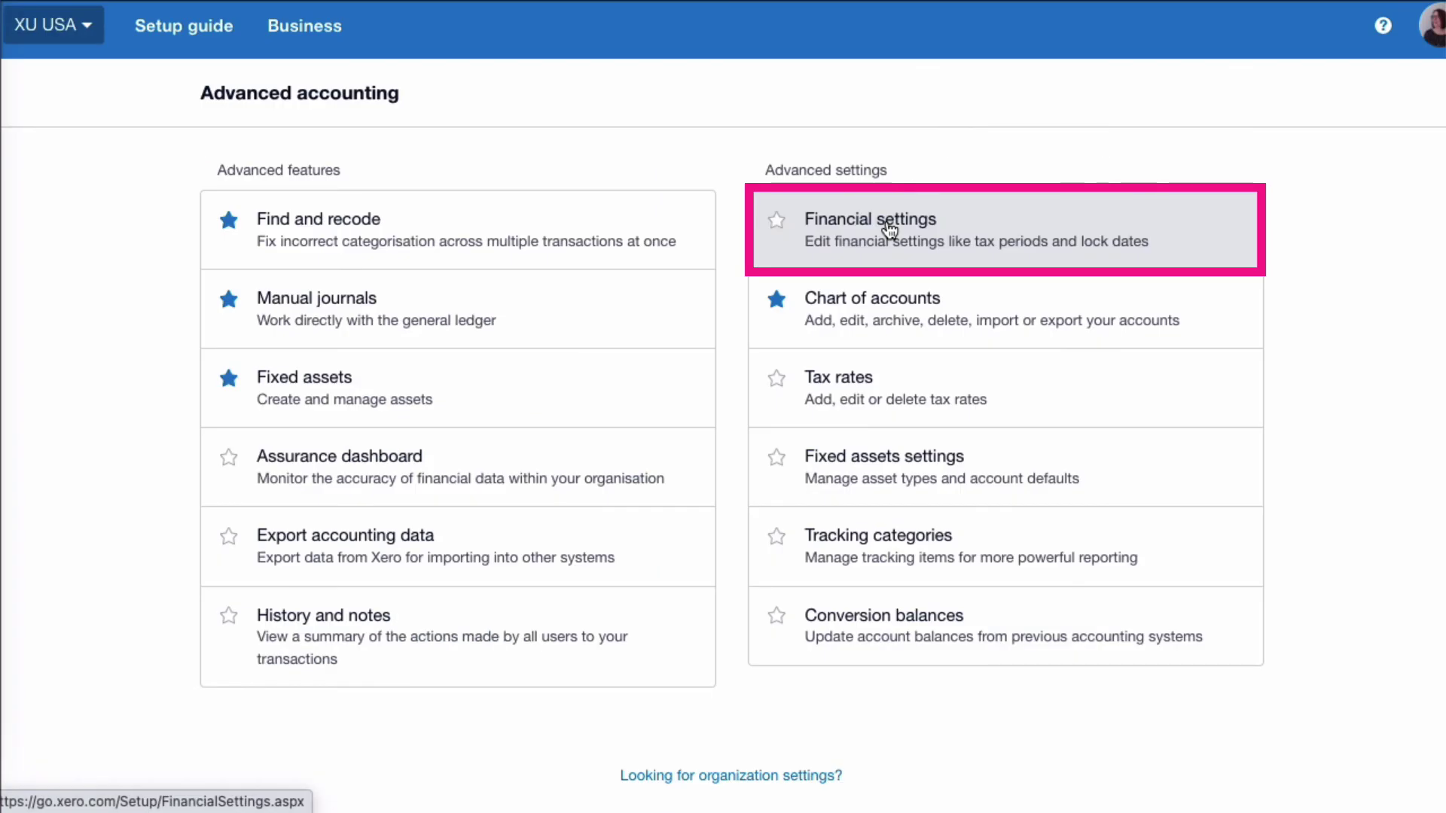
left_click(890, 230)
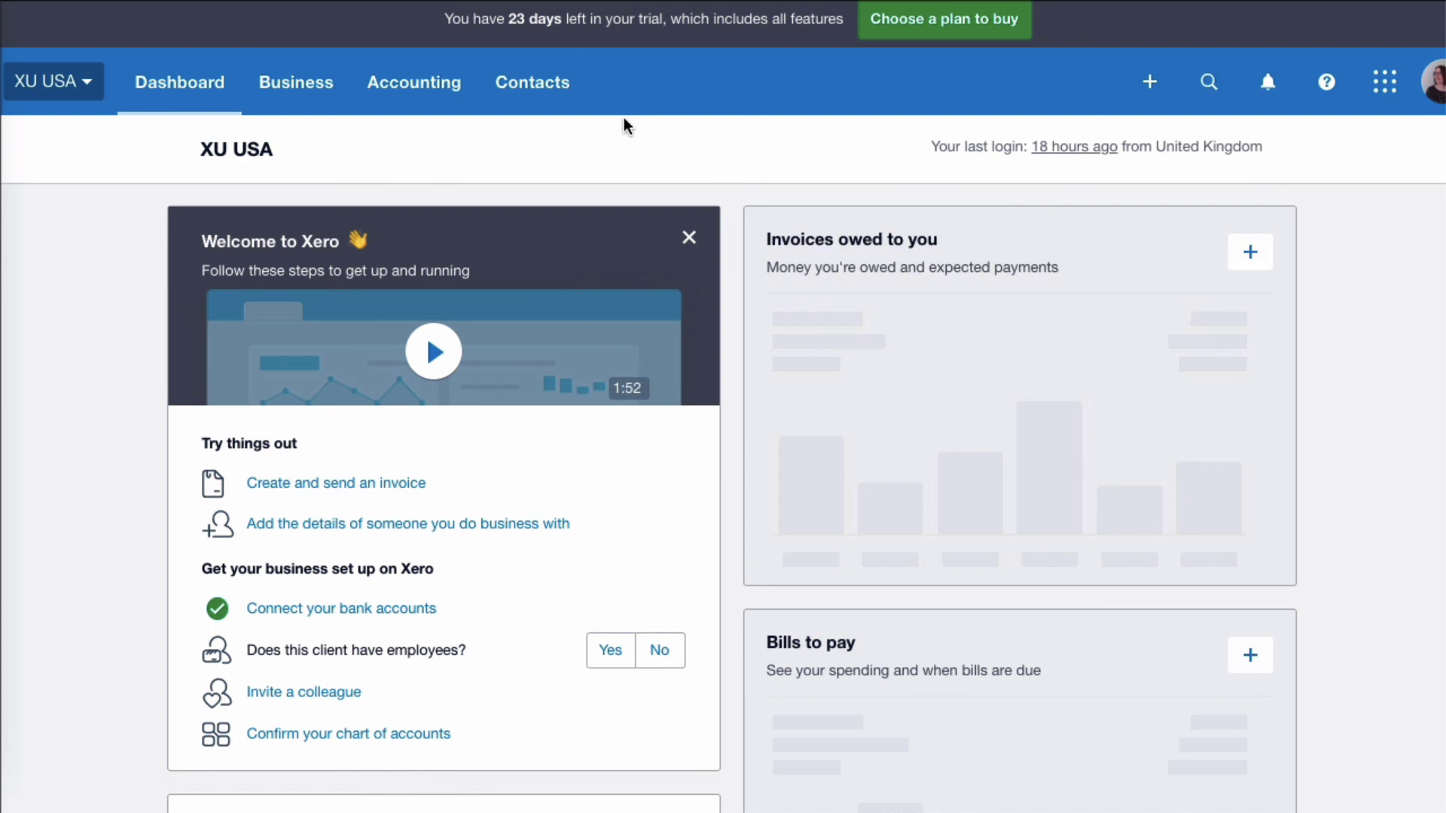
left_click(94, 83)
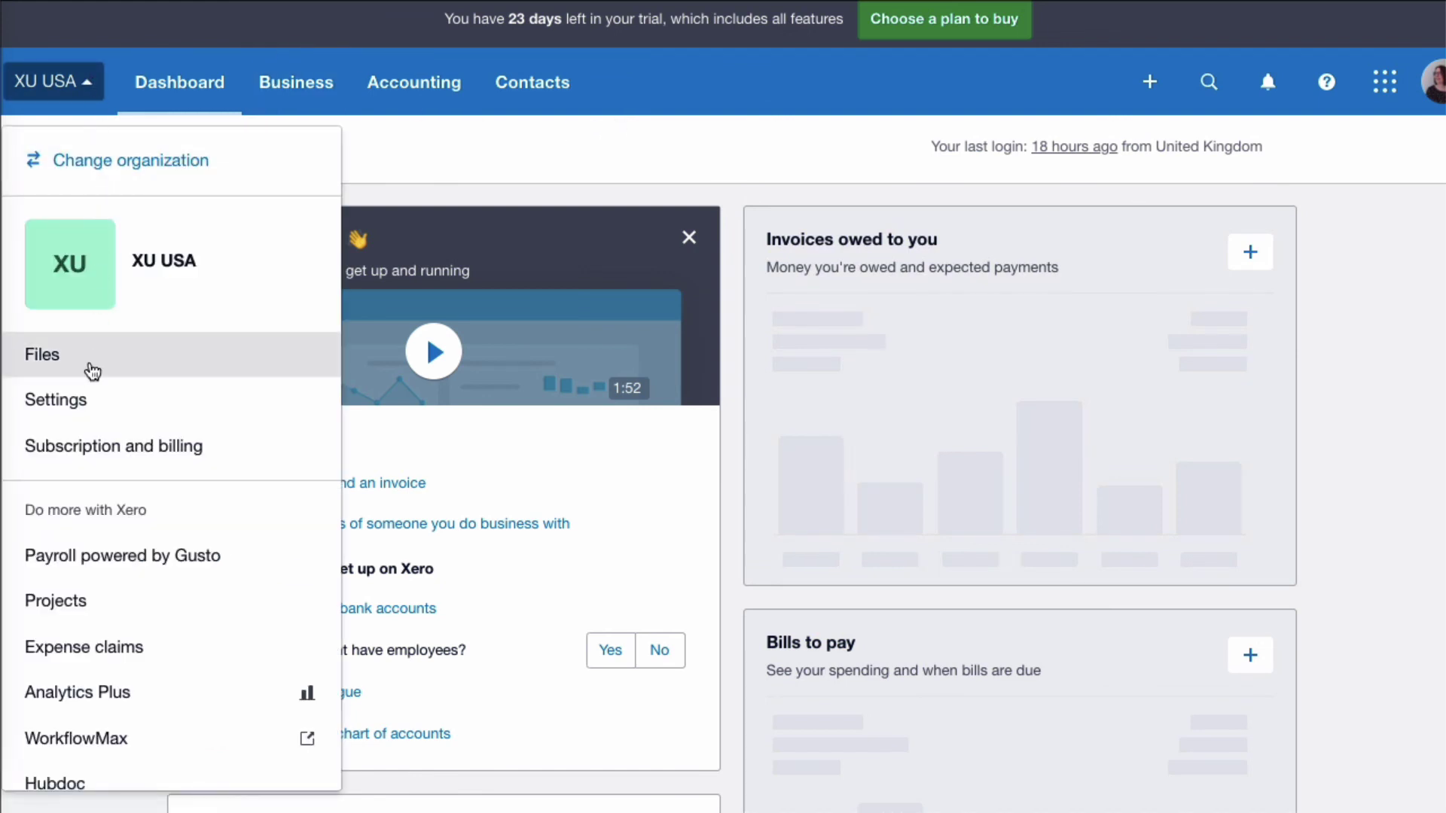
left_click(91, 397)
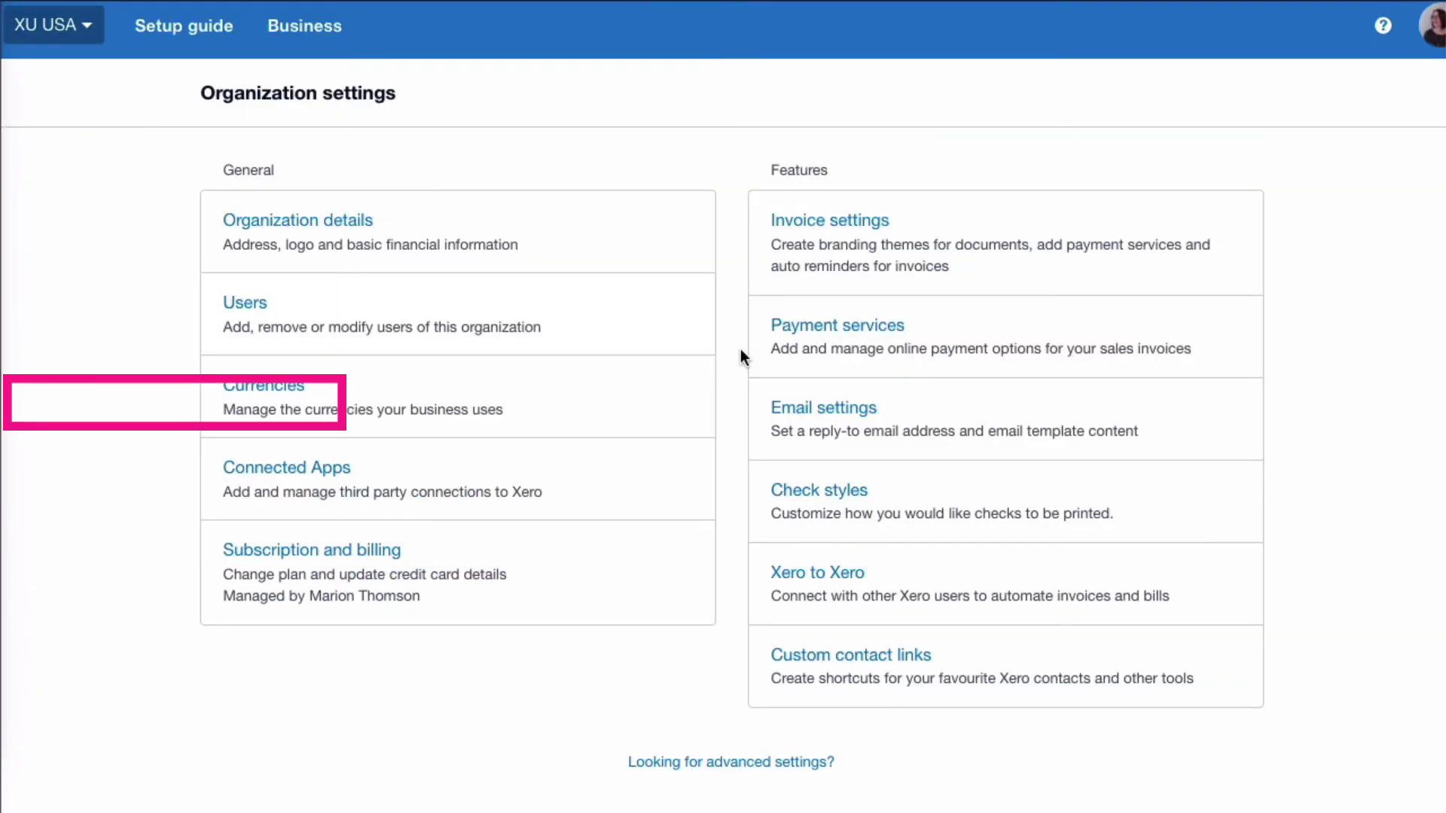
left_click(867, 224)
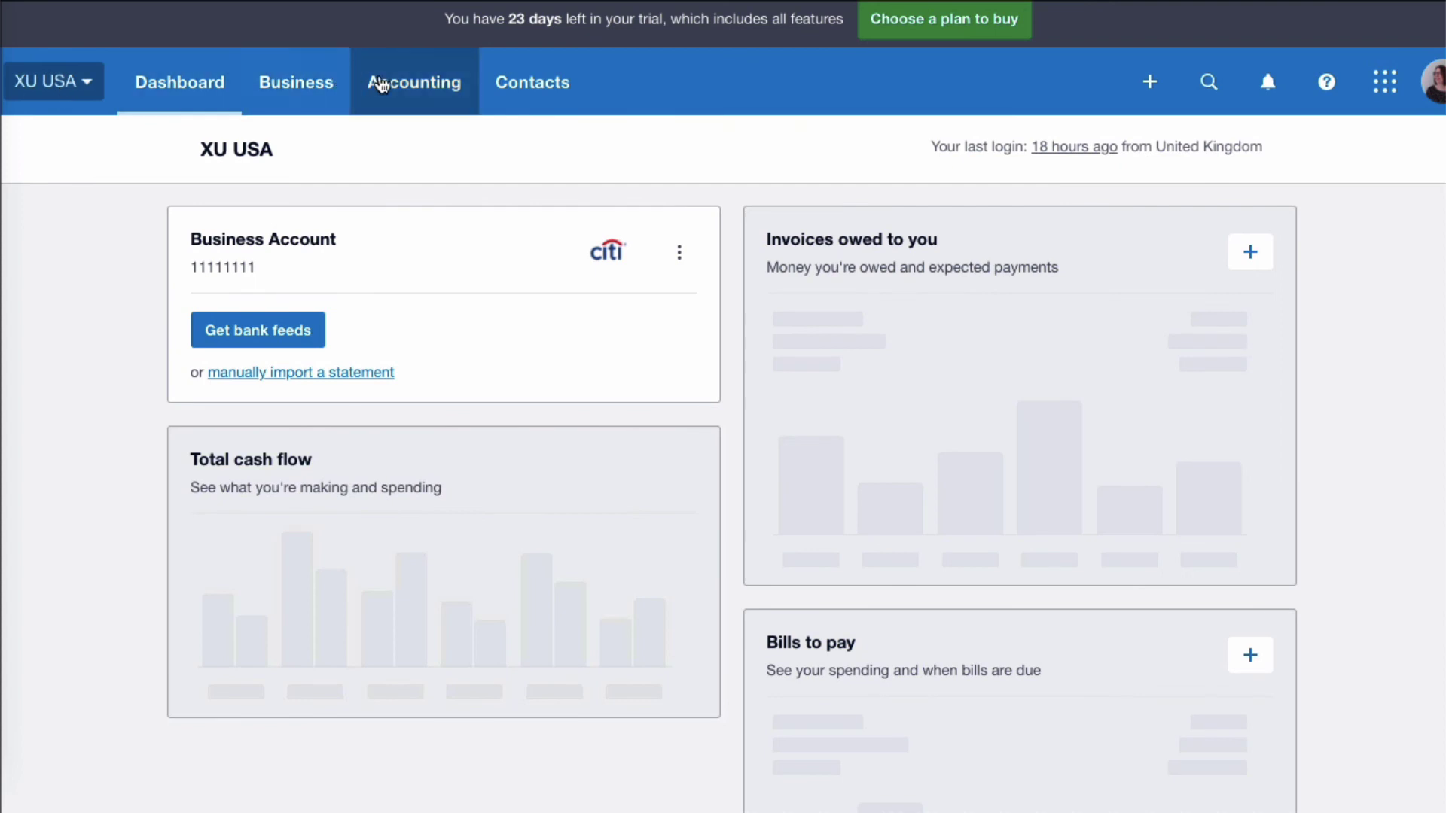
Go to the chart of accounts from the Accounting menu
left_click(420, 83)
scroll(496, 449, "down", 2)
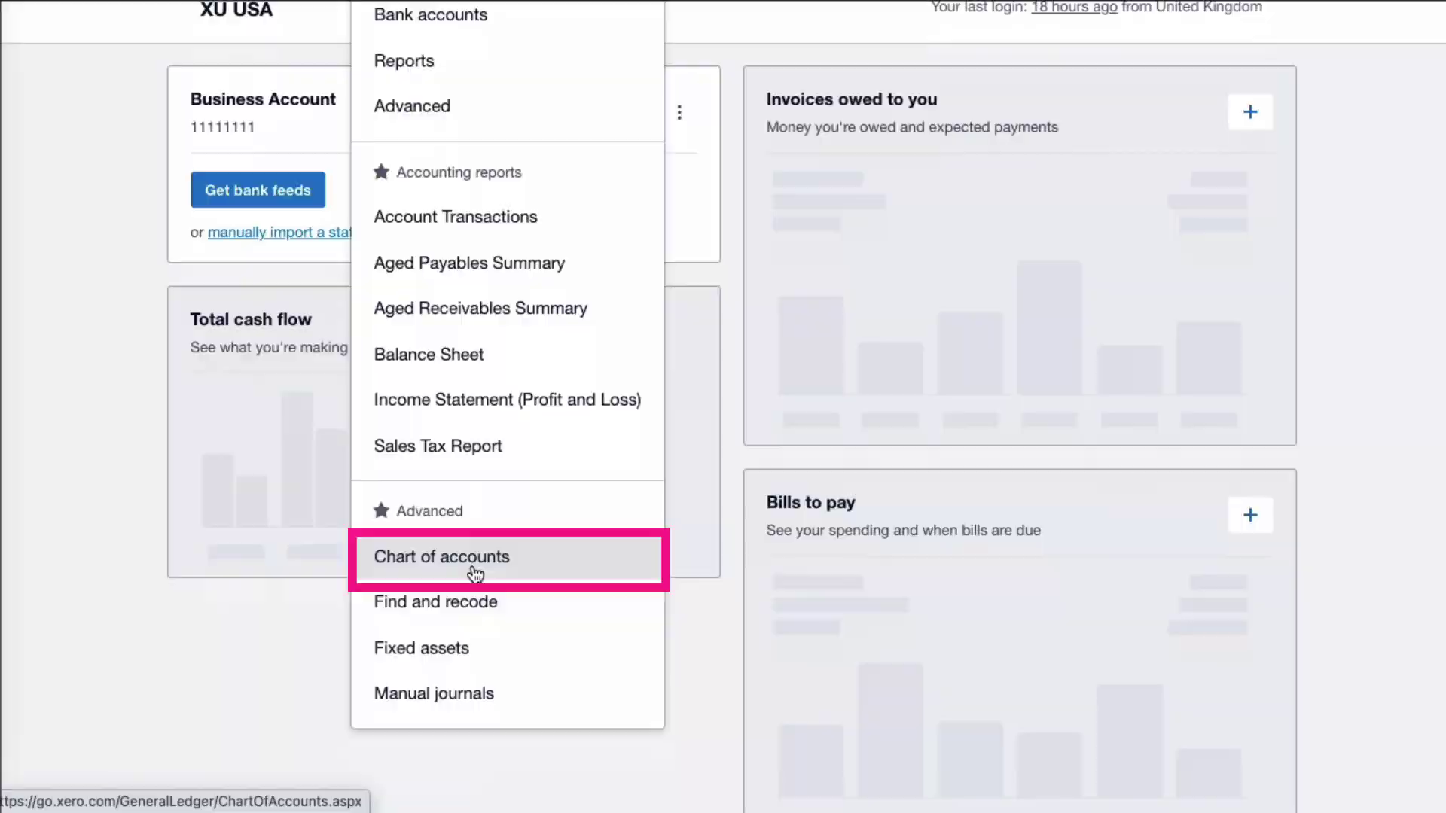
left_click(475, 573)
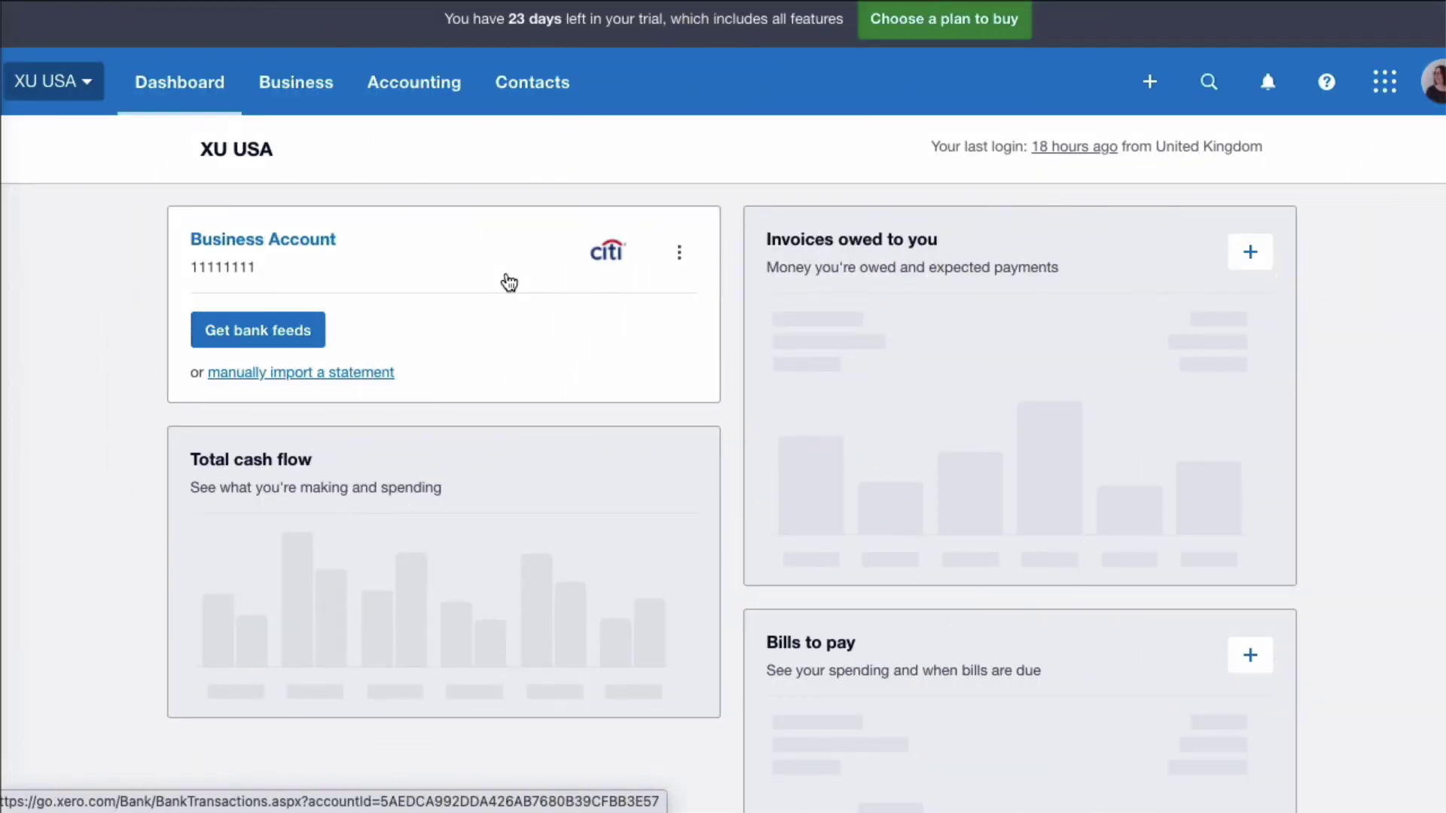
Review XU USA's Organization details, showing Corporation as the organization type
left_click(80, 86)
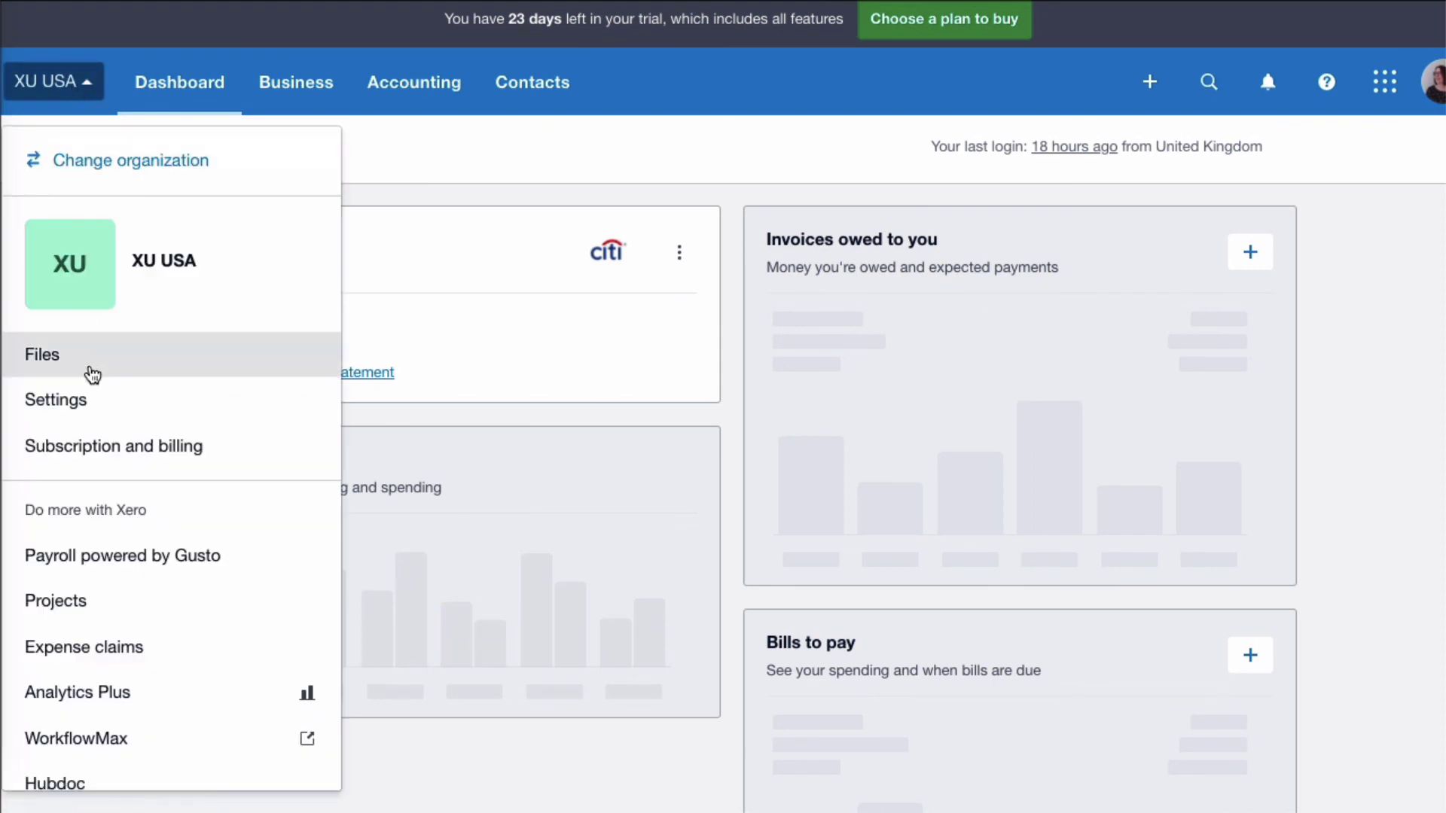
left_click(80, 407)
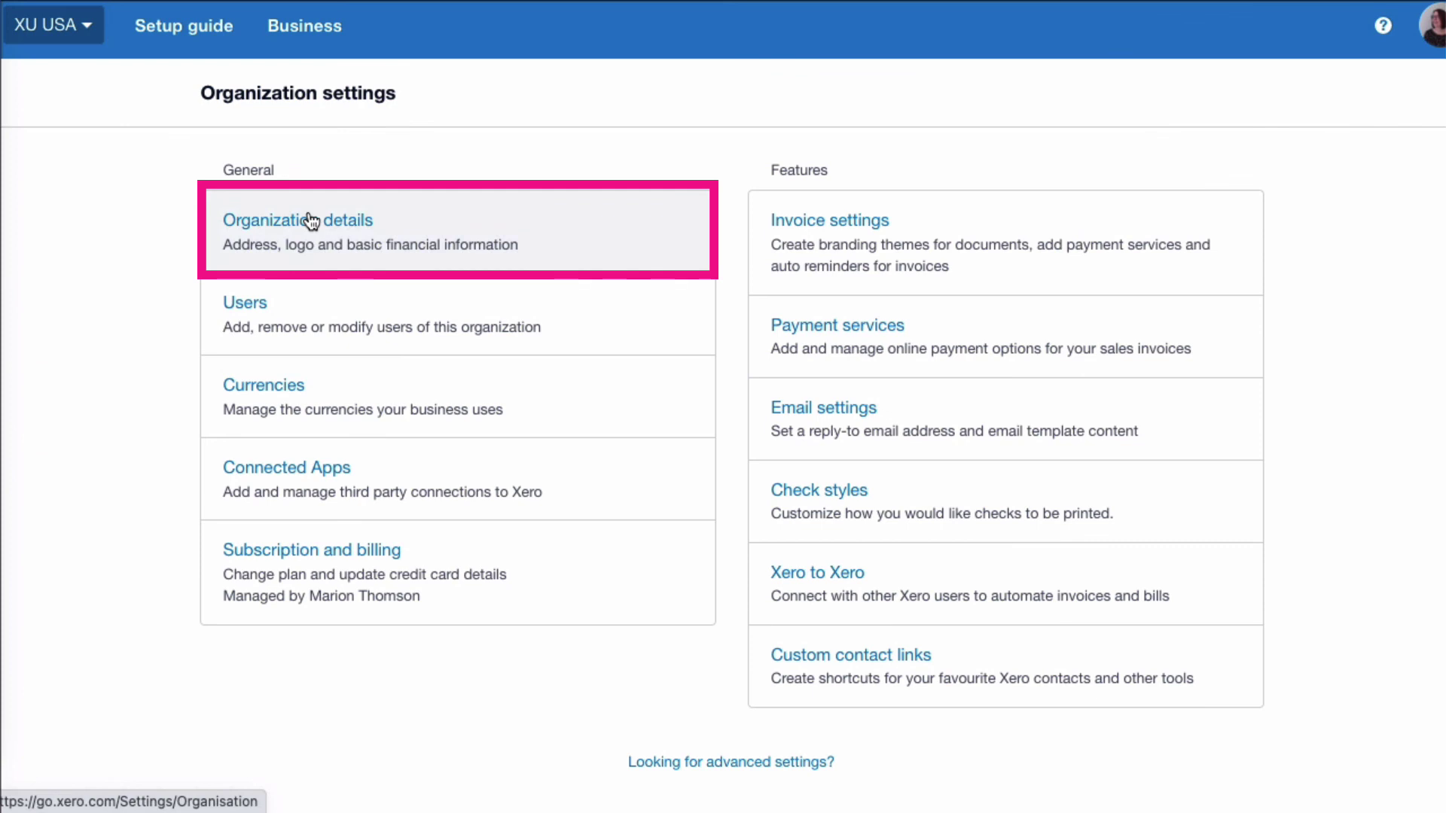
left_click(311, 220)
scroll(829, 477, "down", 3)
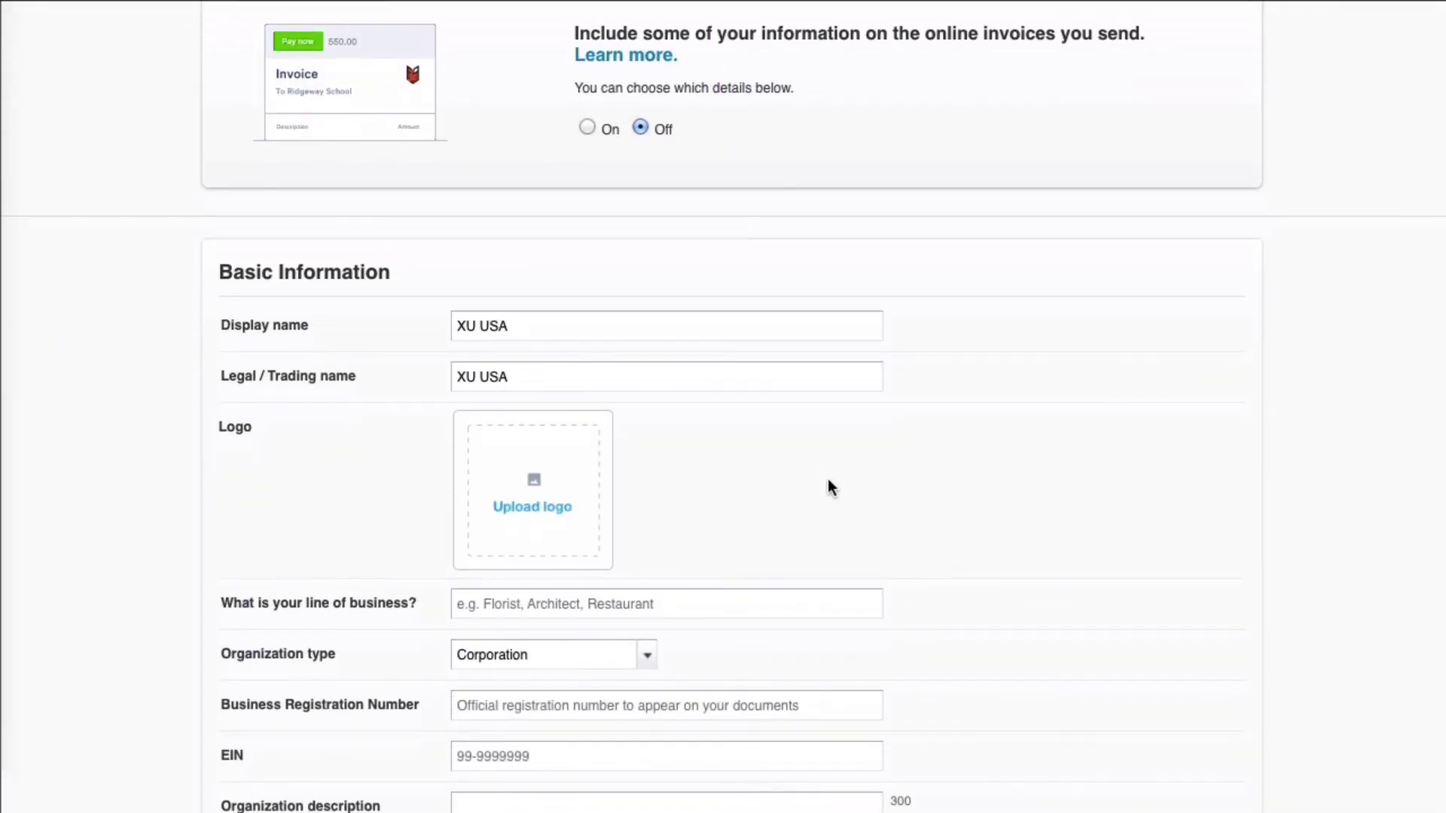
scroll(829, 485, "down", 2)
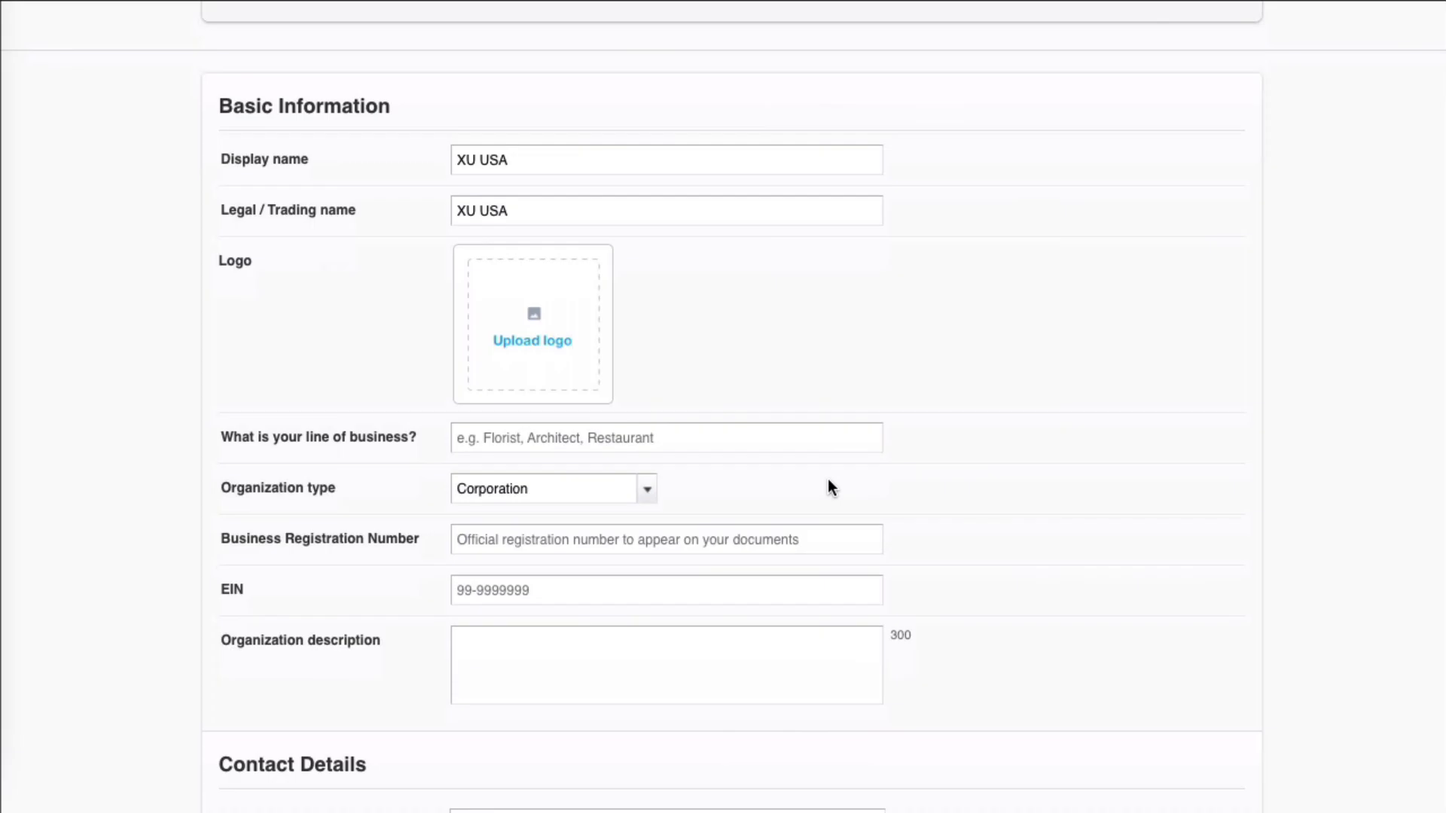